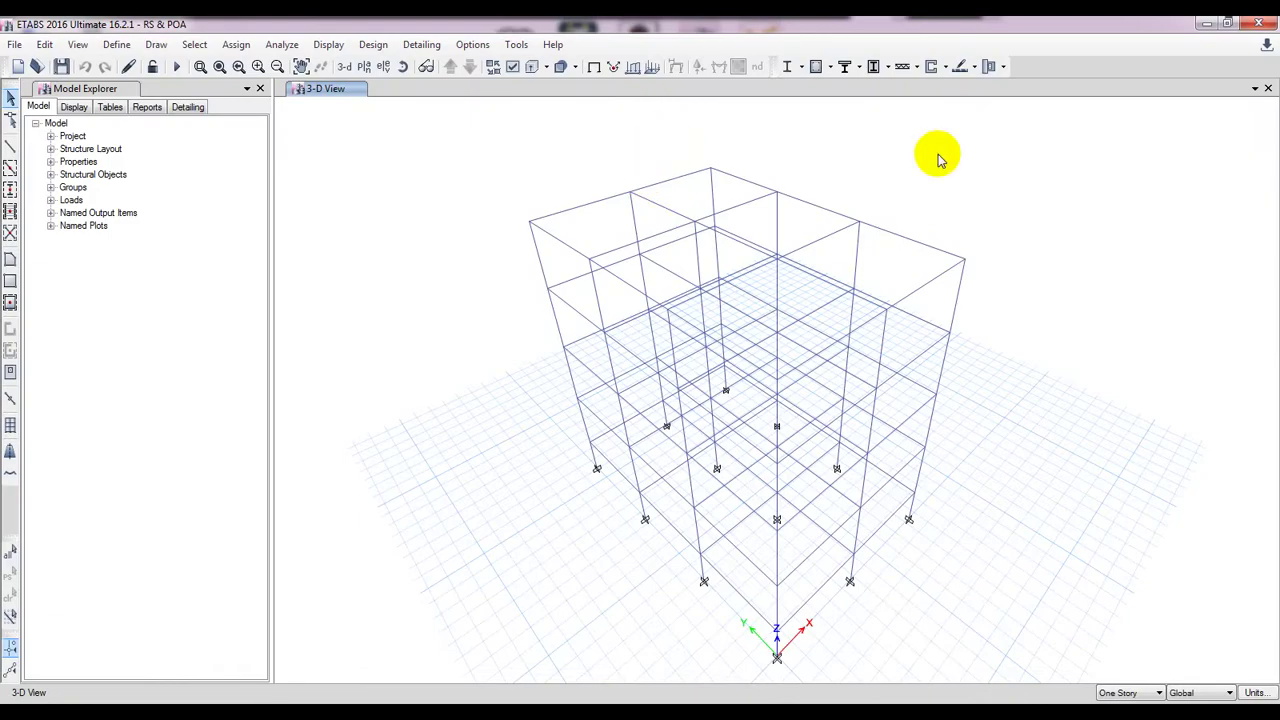
Pan and rotate the 3-D frame view, check Assign > Frame, then bring up the Select menu.
middle_click_drag(940, 160, 933, 158)
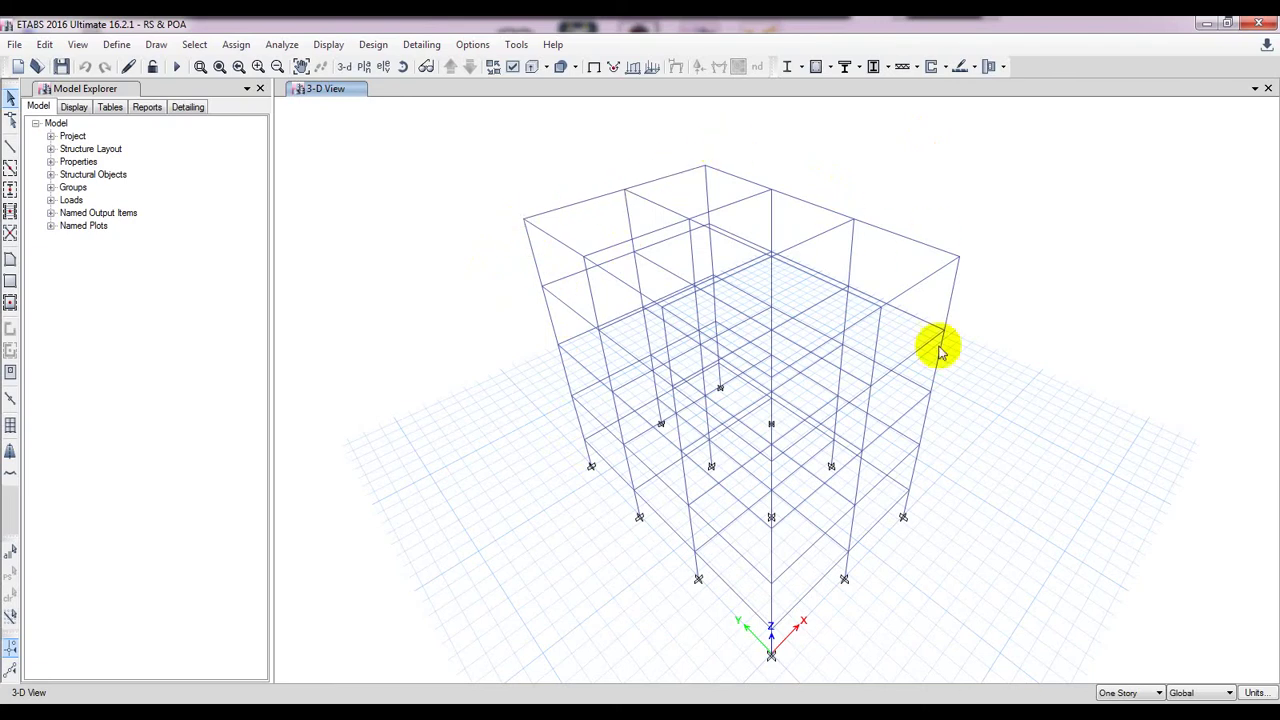
middle_click_drag(646, 514, 570, 560, "shift")
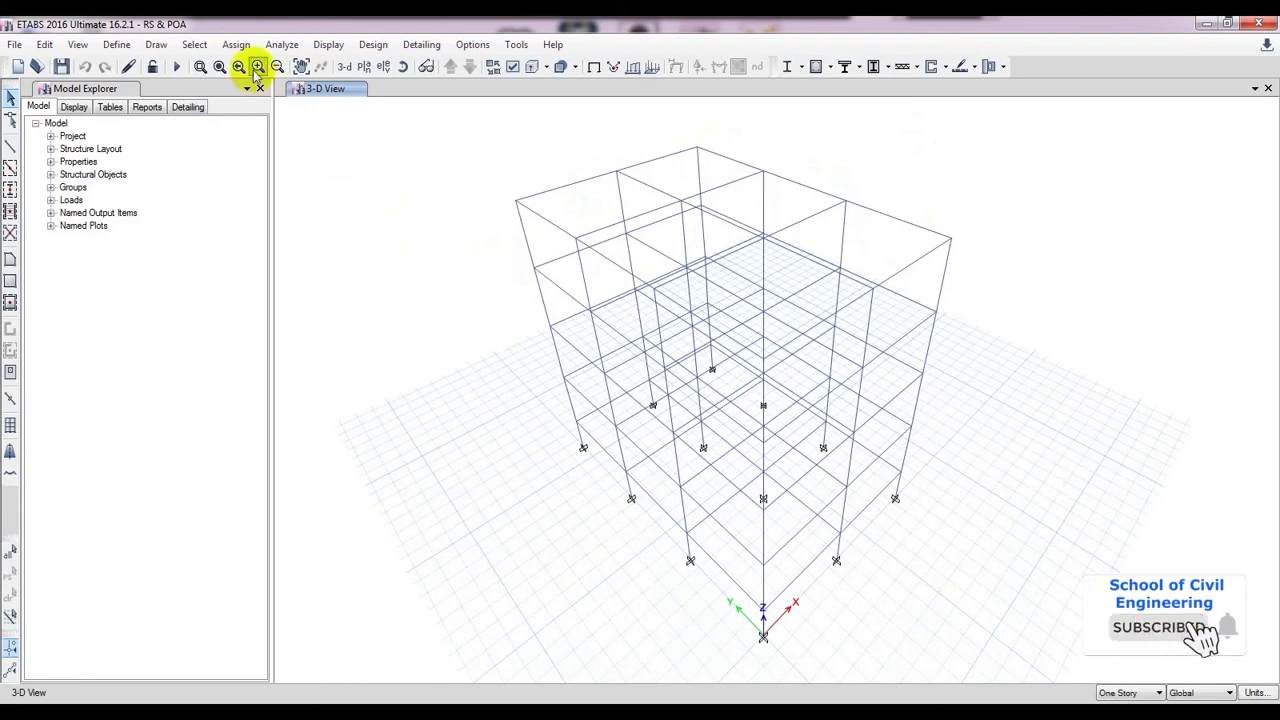
left_click(236, 45)
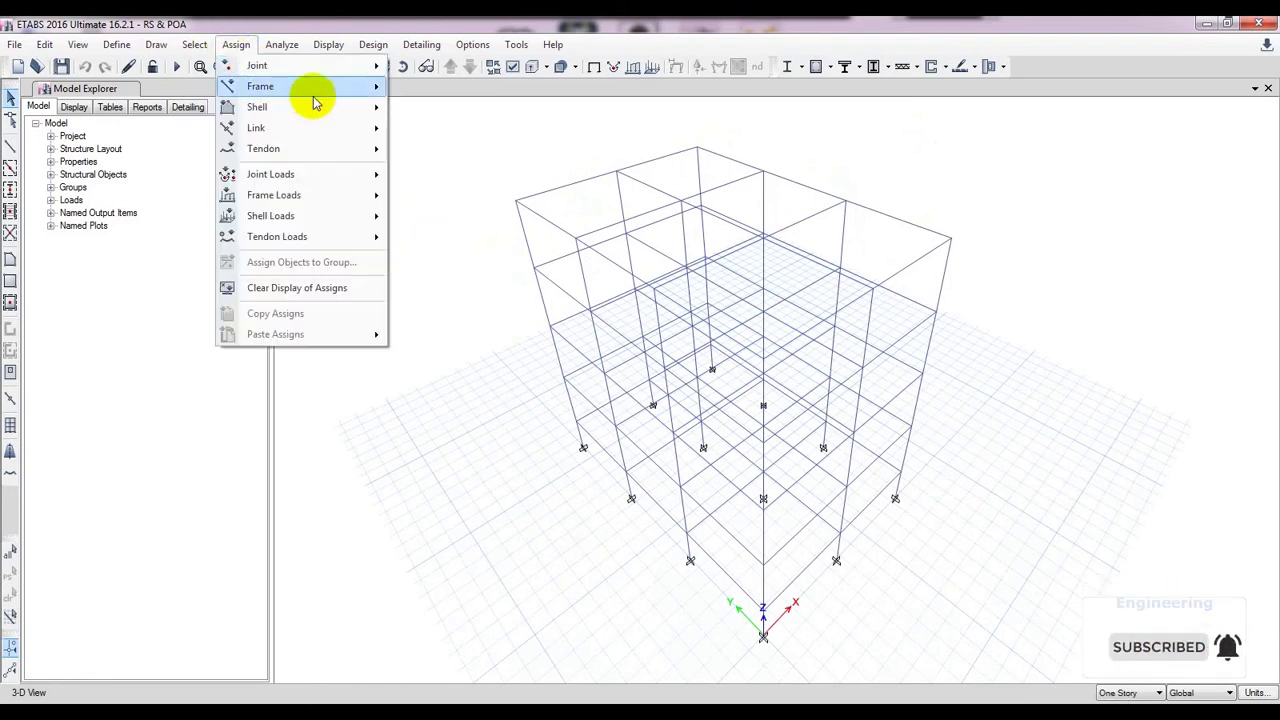
mouse_move(315, 100)
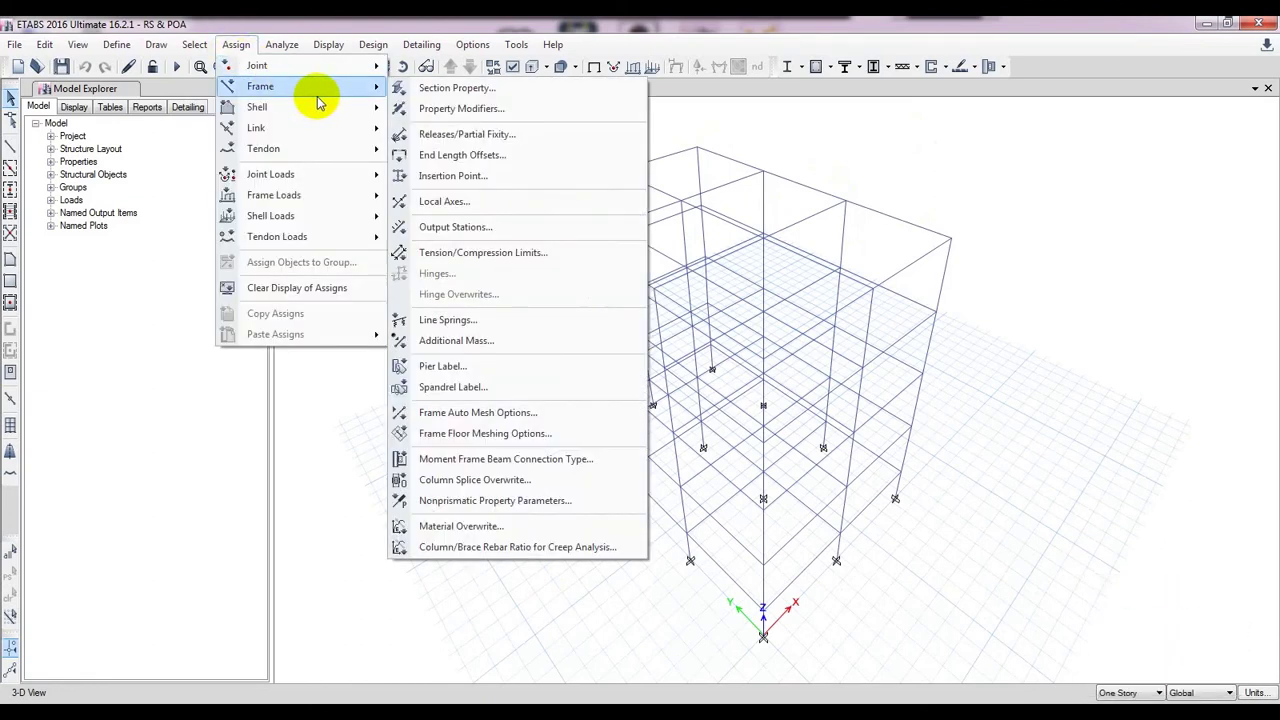
left_click(877, 177)
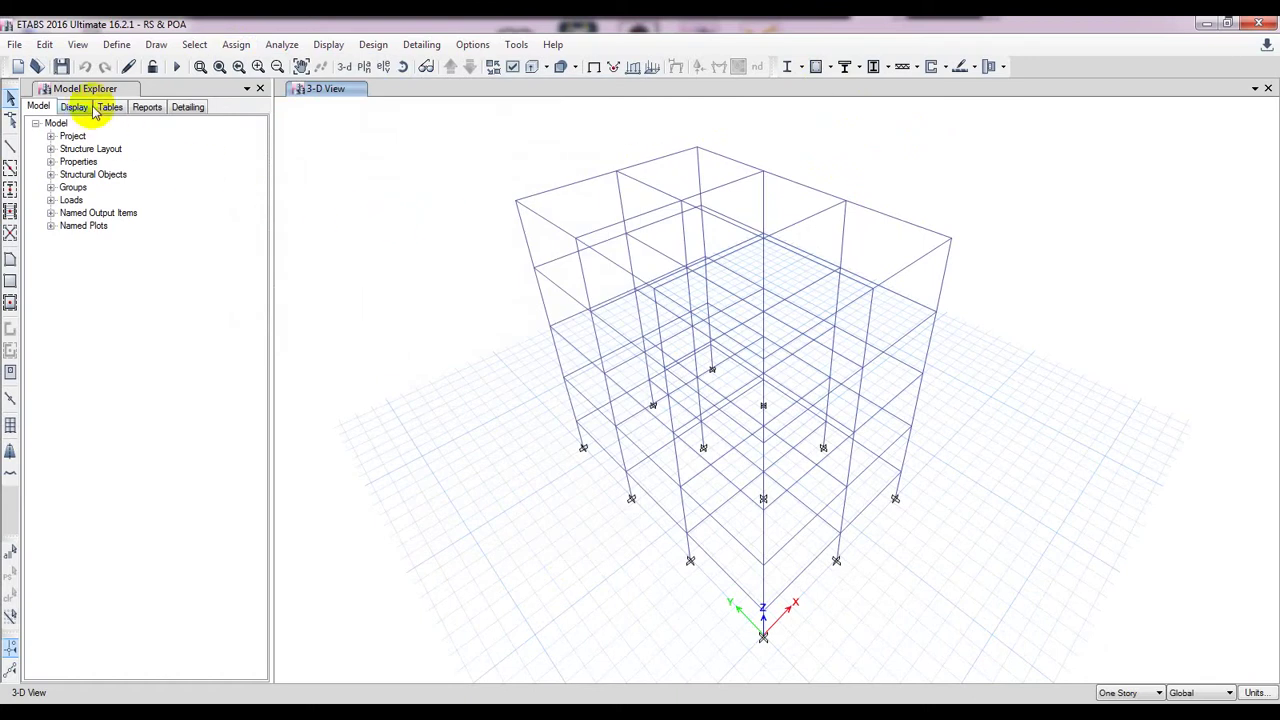
left_click(193, 45)
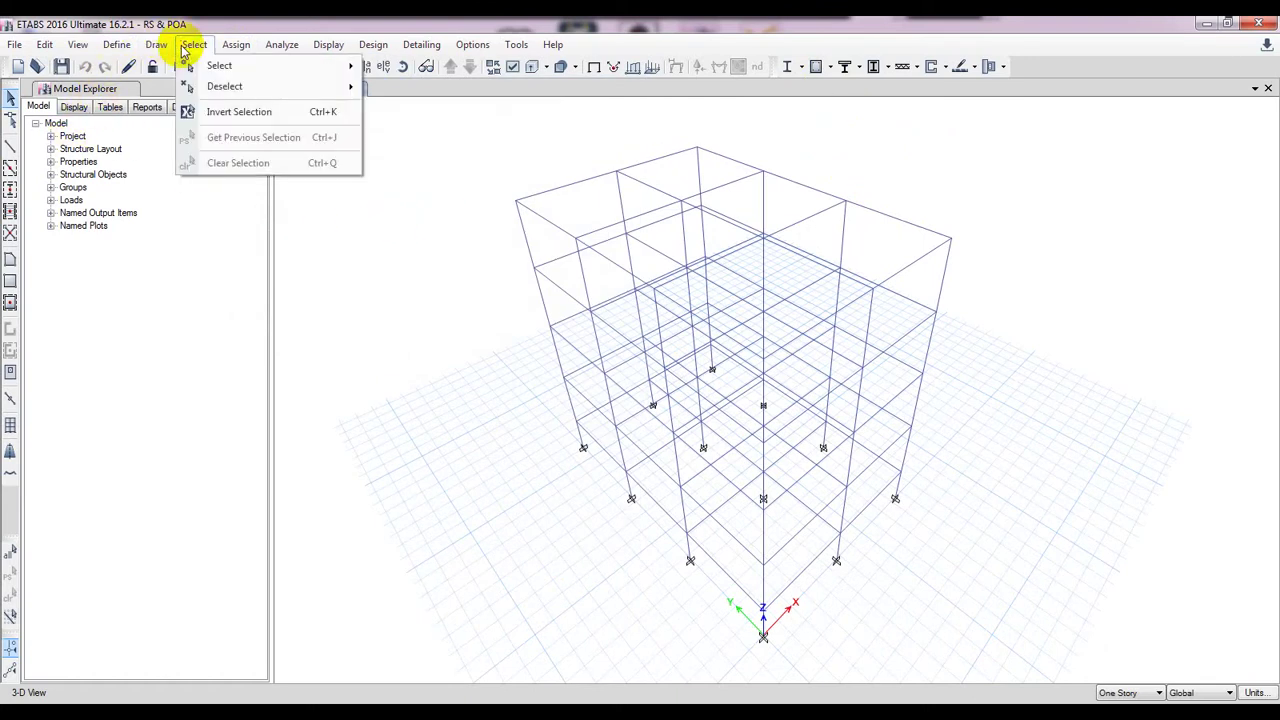
Select all Columns and Beams by object type, 145 frames in total.
mouse_move(220, 68)
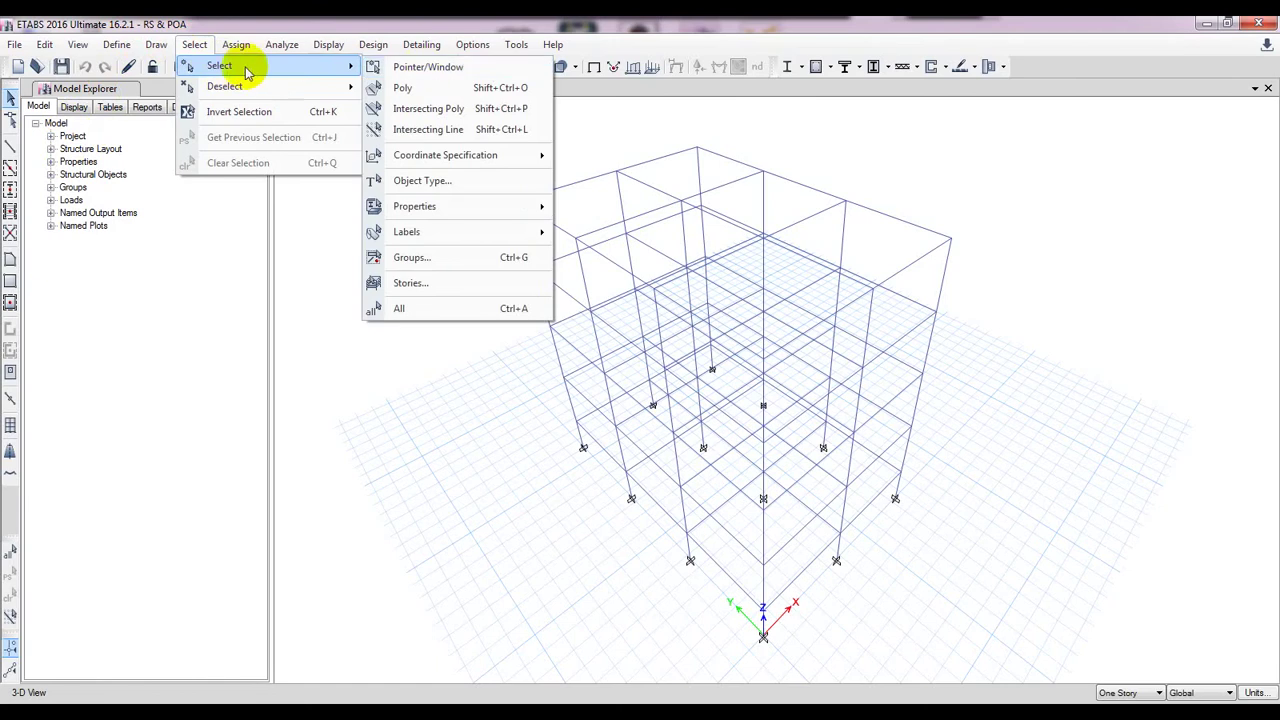
left_click(434, 181)
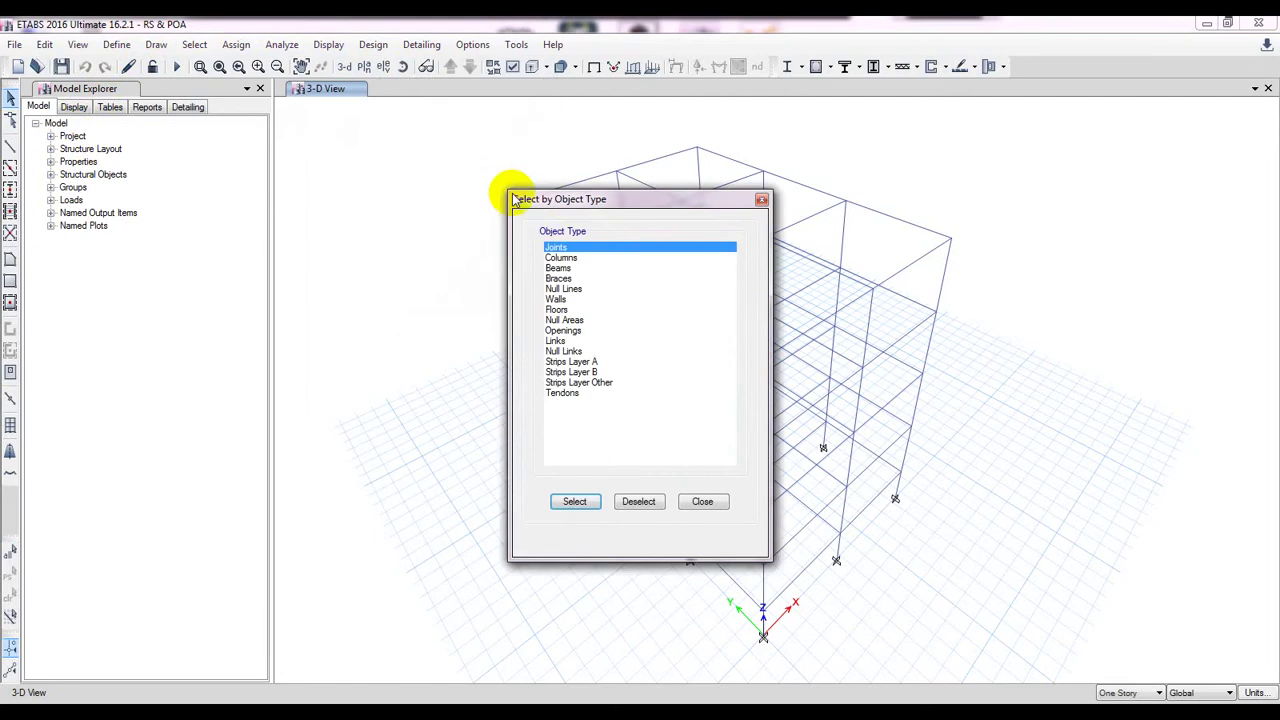
left_click_drag(569, 197, 218, 215)
left_click(208, 258)
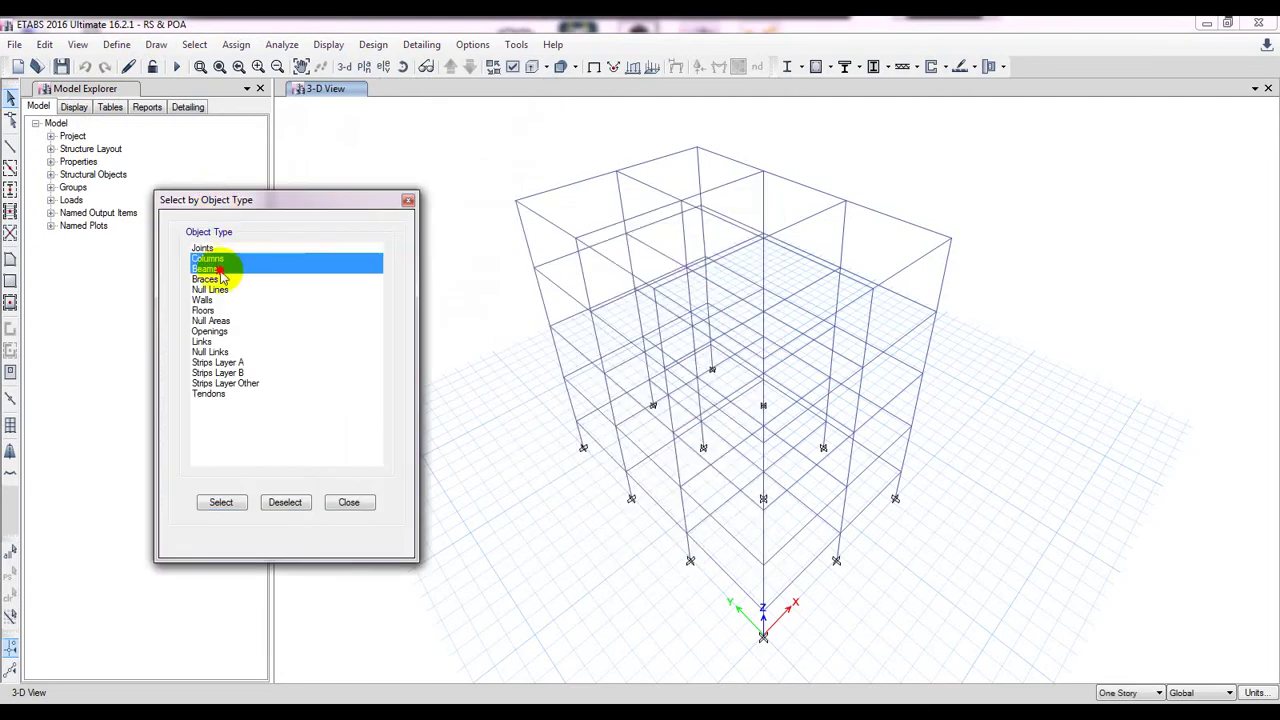
left_click(212, 269, "ctrl")
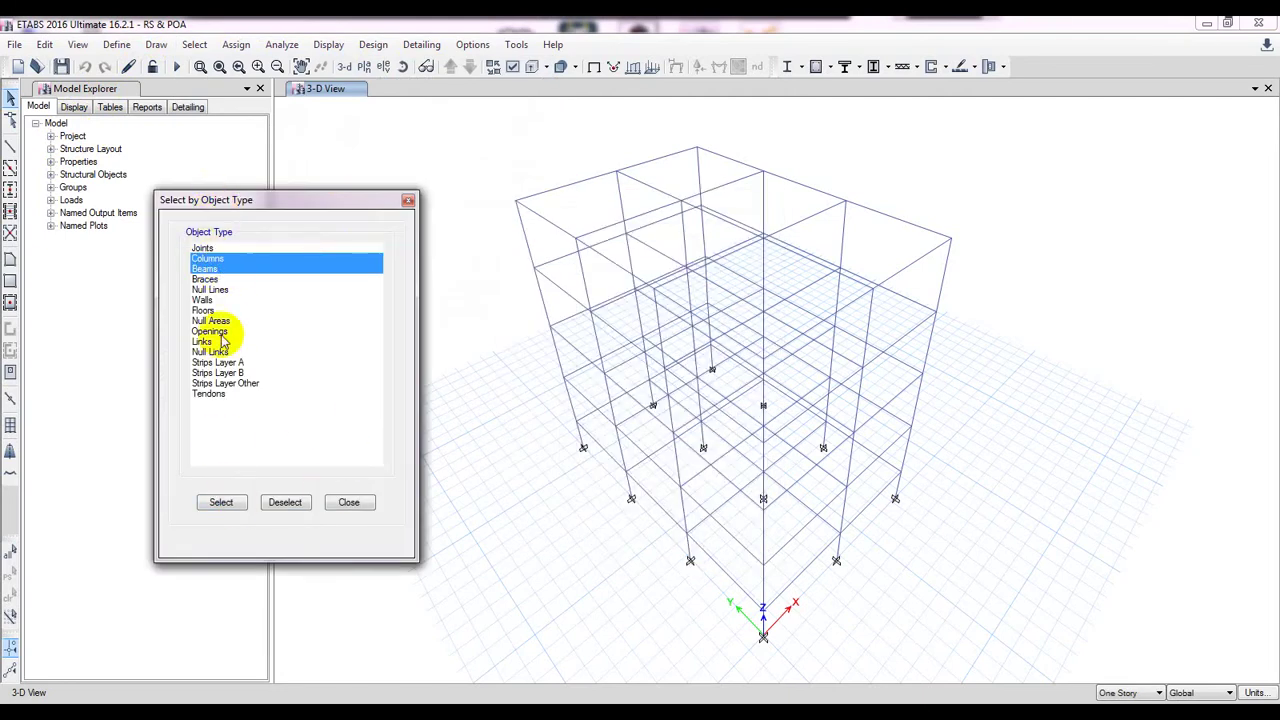
left_click(236, 449, "ctrl")
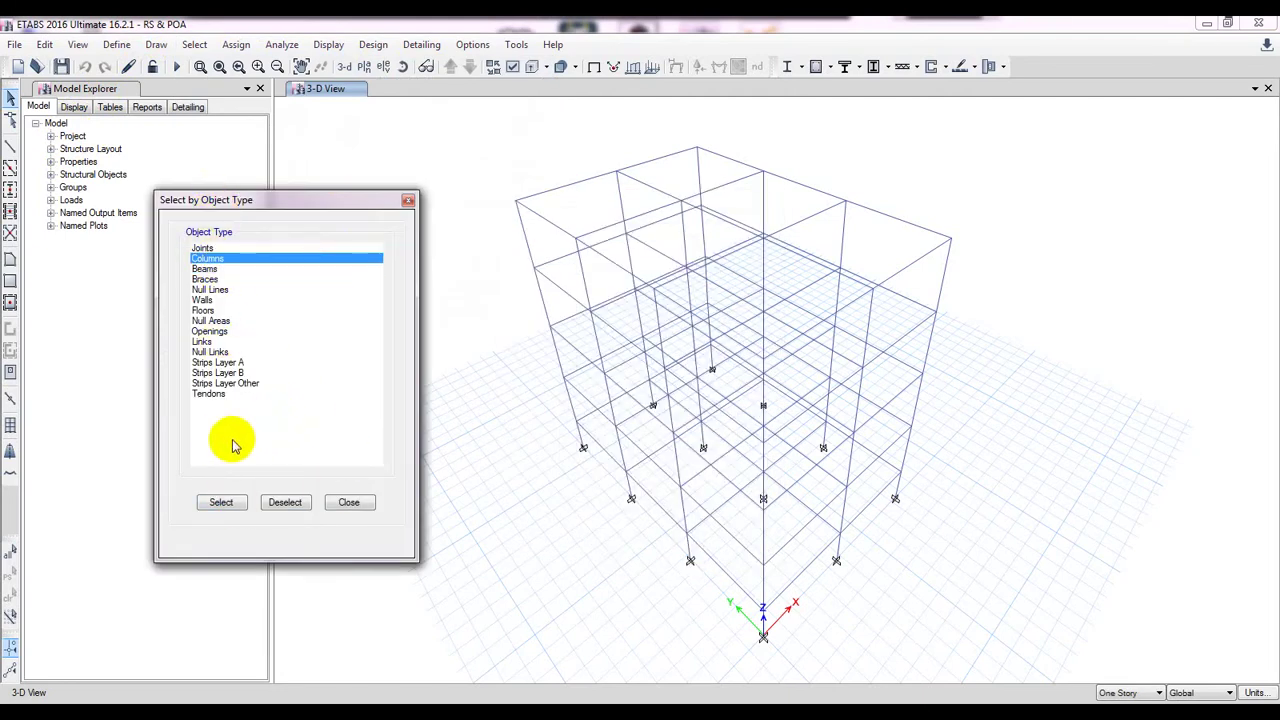
left_click(219, 268, "ctrl")
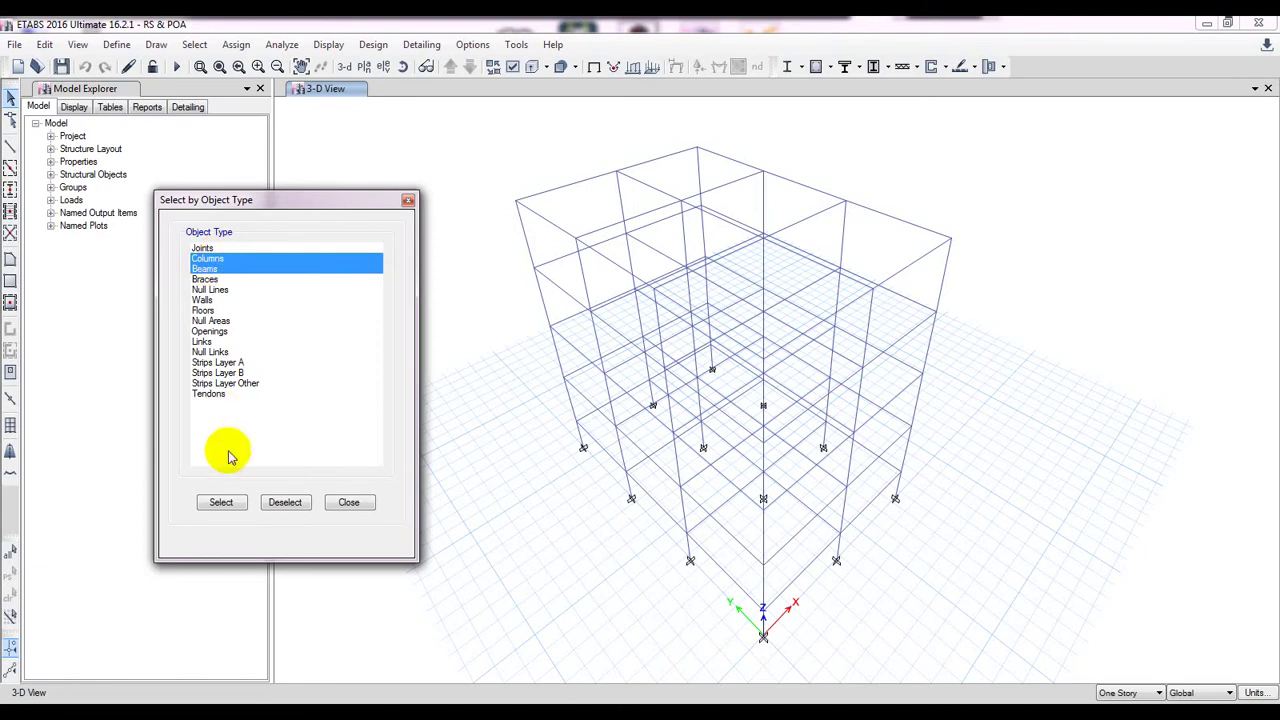
left_click(221, 504)
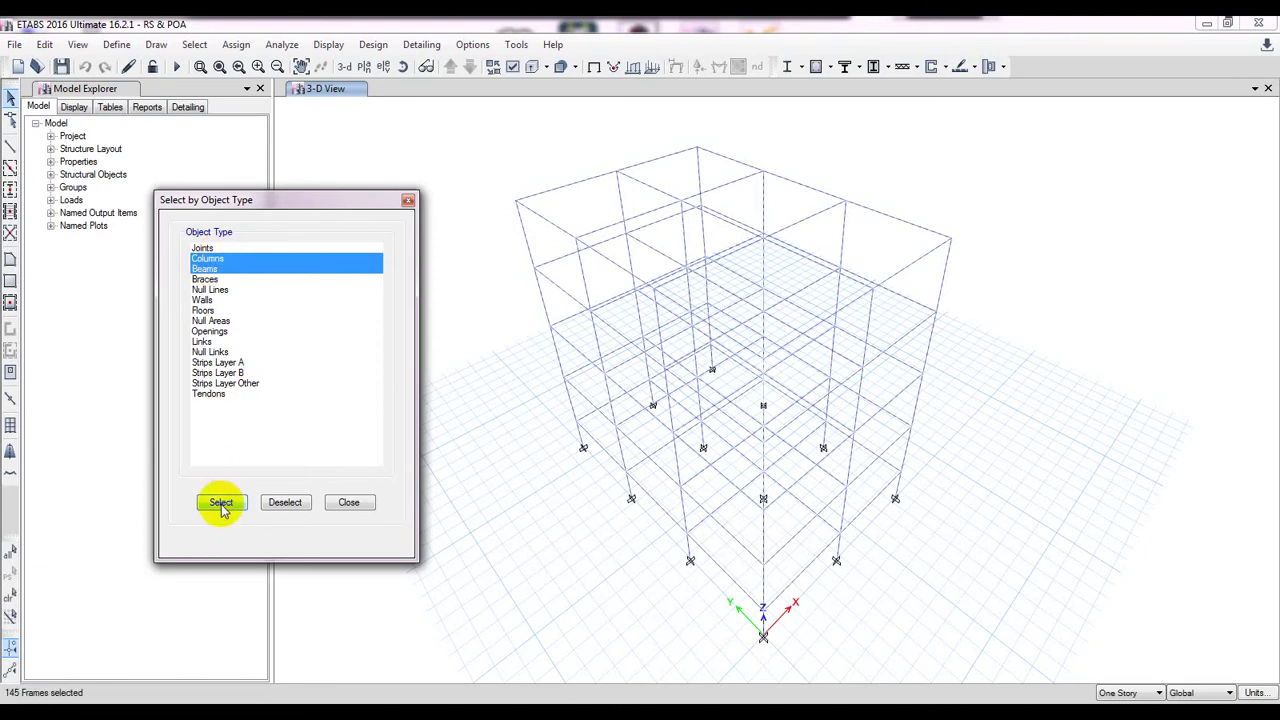
left_click(346, 502)
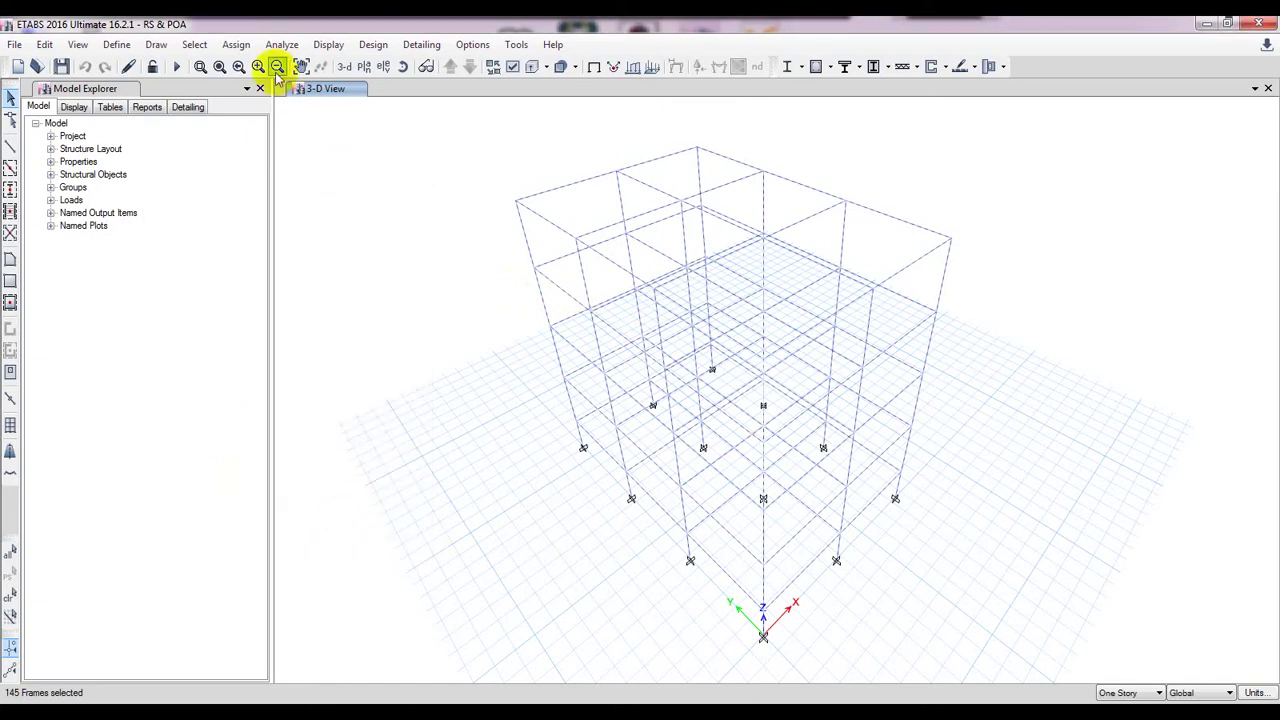
Browse the Assign menu without assigning anything, then pan the model.
left_click(236, 44)
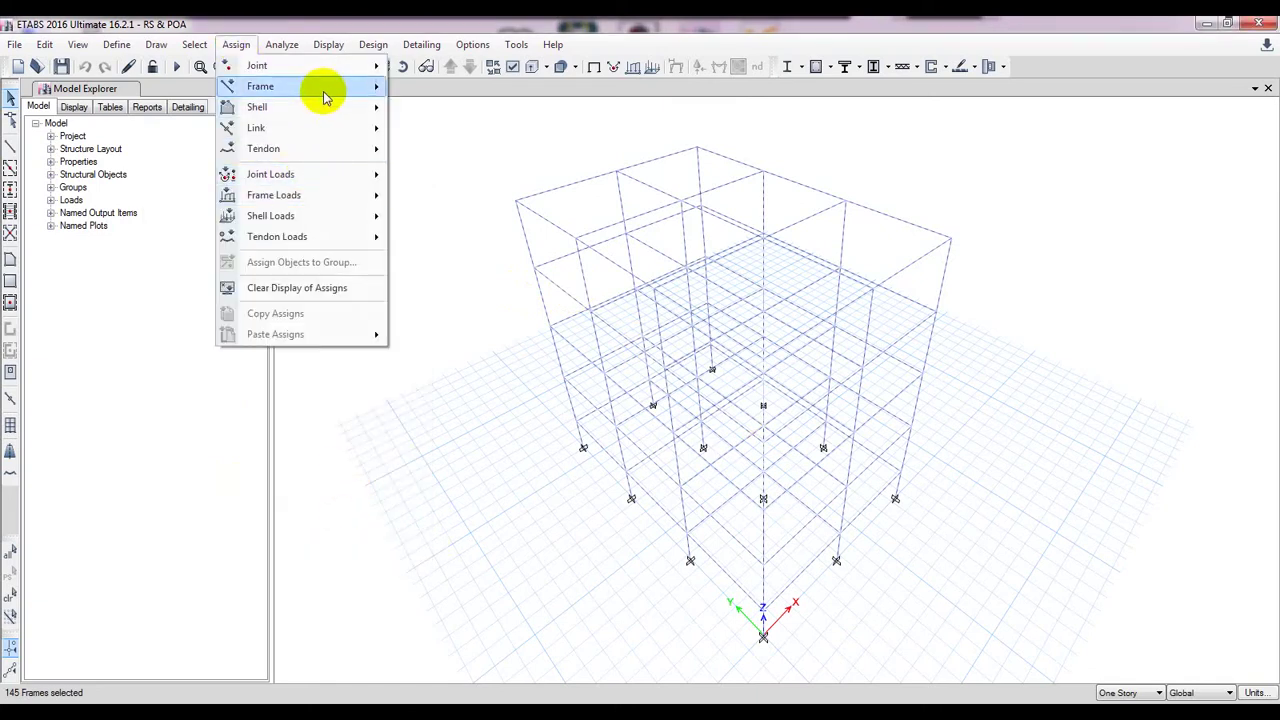
mouse_move(323, 84)
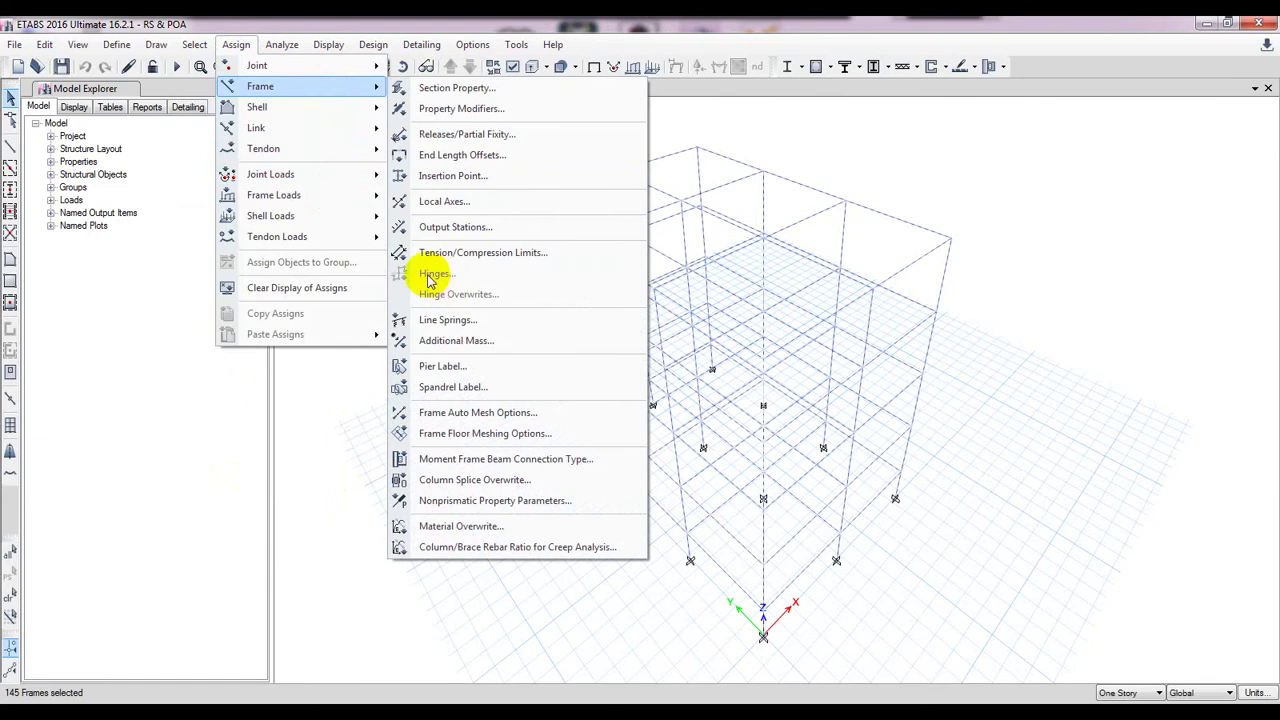
left_click(855, 174)
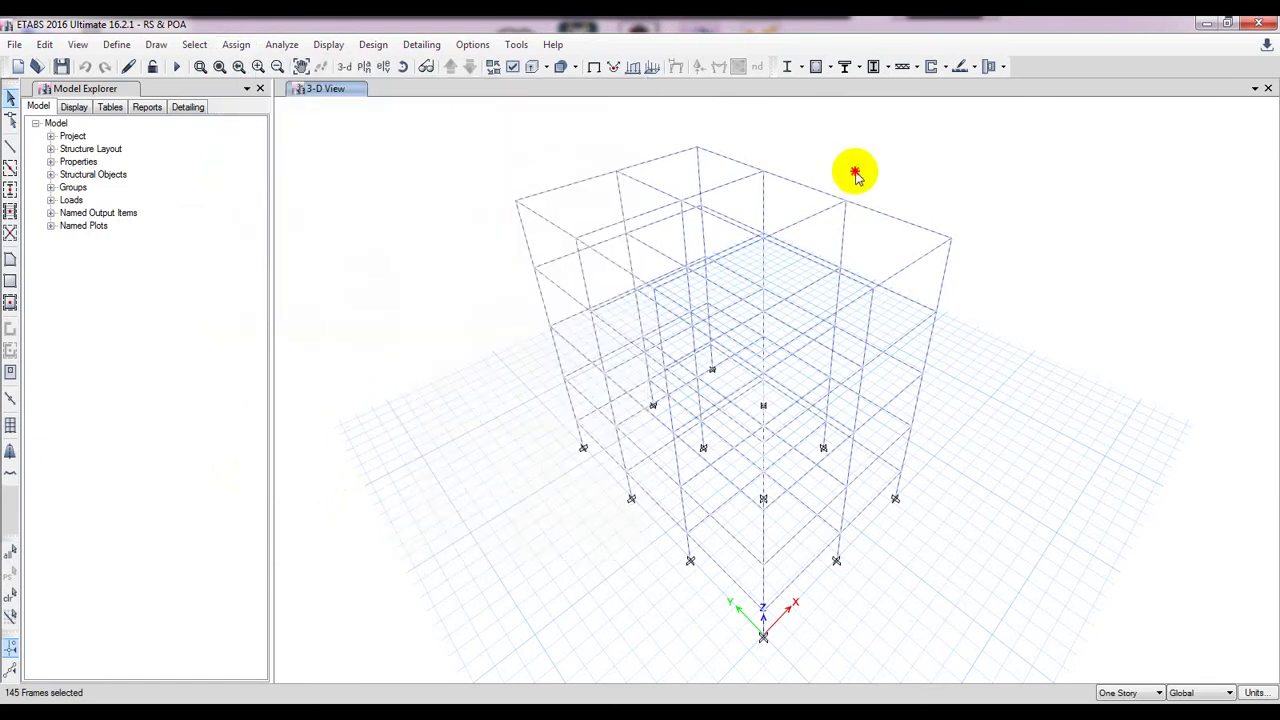
mouse_move(855, 182)
middle_mouse_down()
mouse_move(871, 189)
mouse_move(837, 197)
mouse_move(840, 174)
middle_mouse_up()
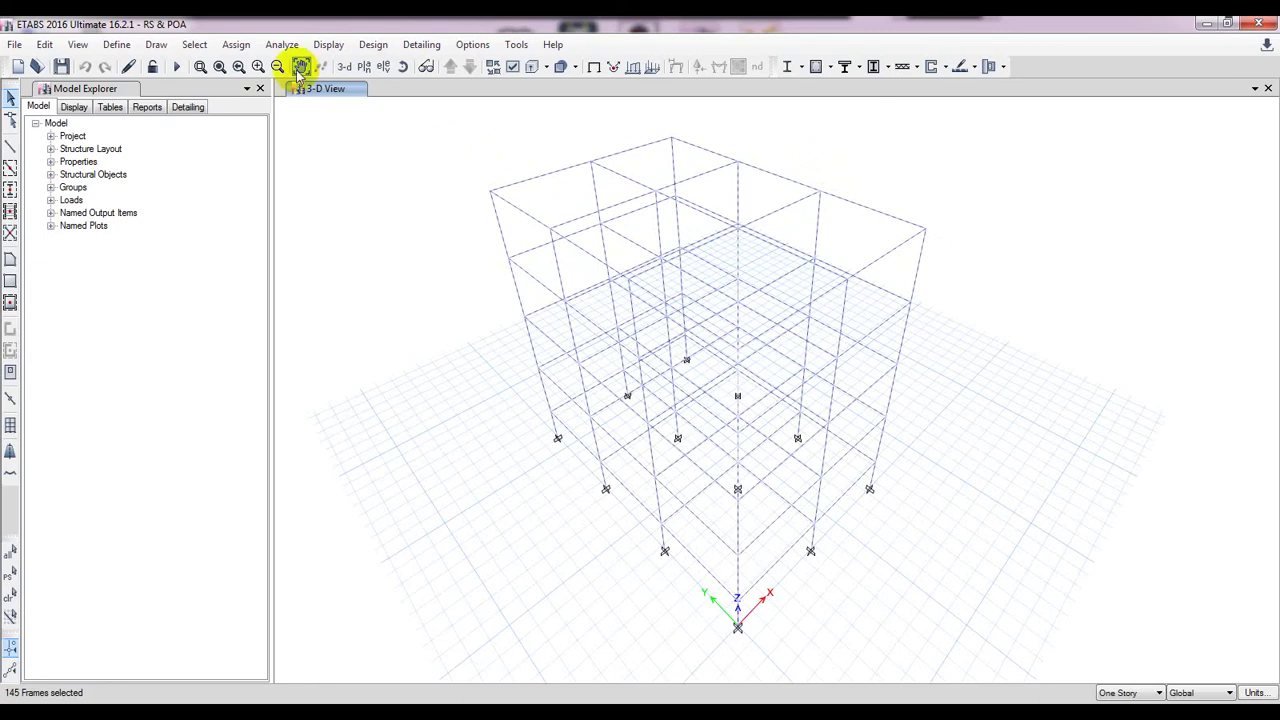
Bring up the Frame Assignment - Hinges dialog for the selected frames.
left_click(238, 44)
mouse_move(283, 94)
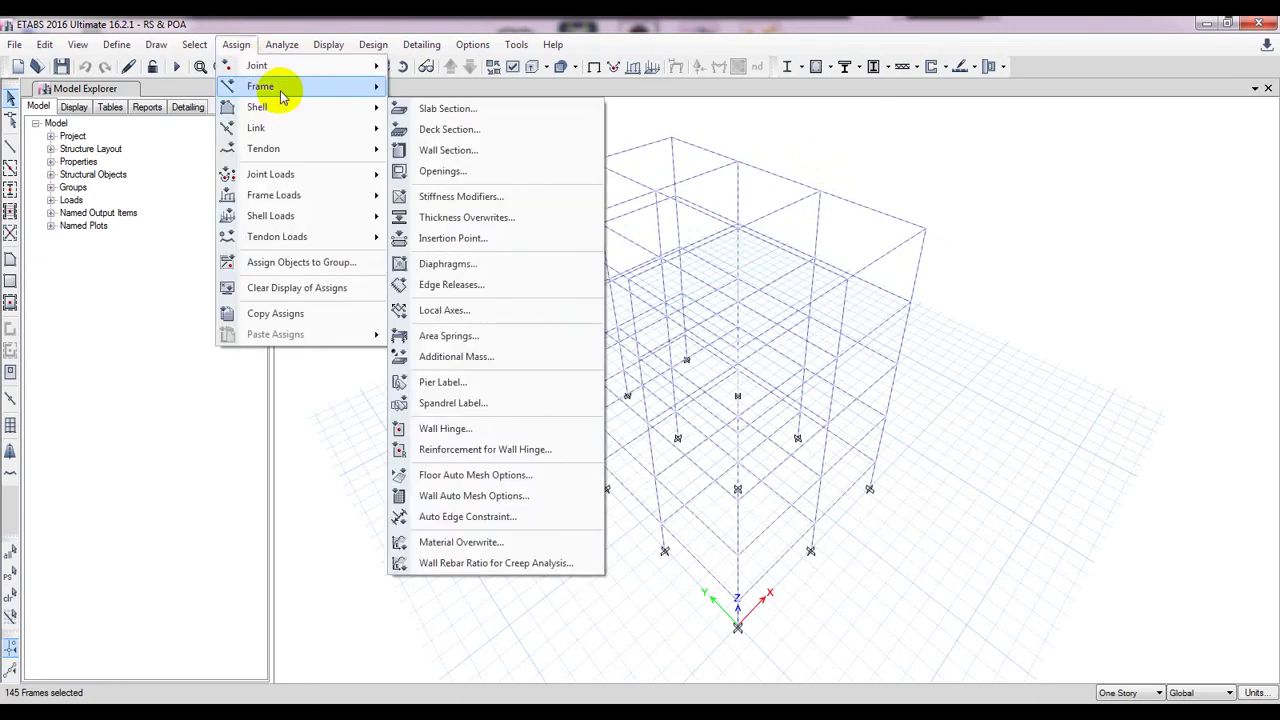
left_click(428, 274)
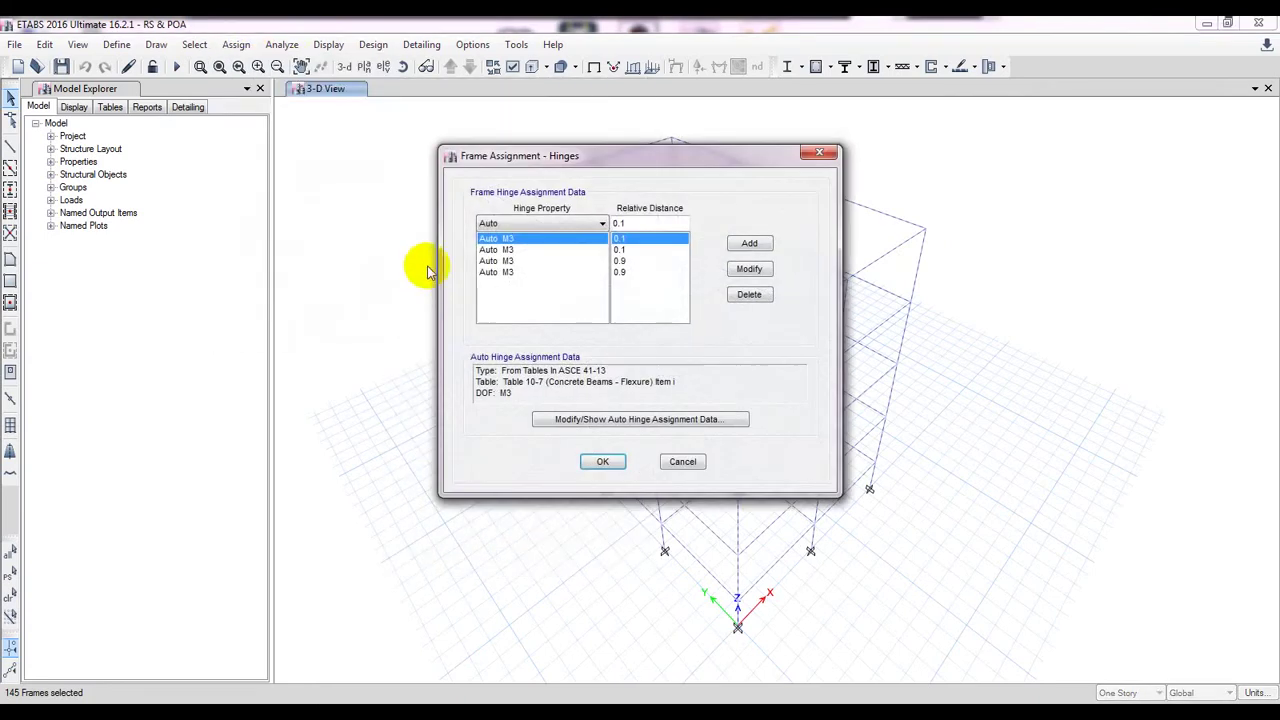
left_click_drag(621, 156, 336, 166)
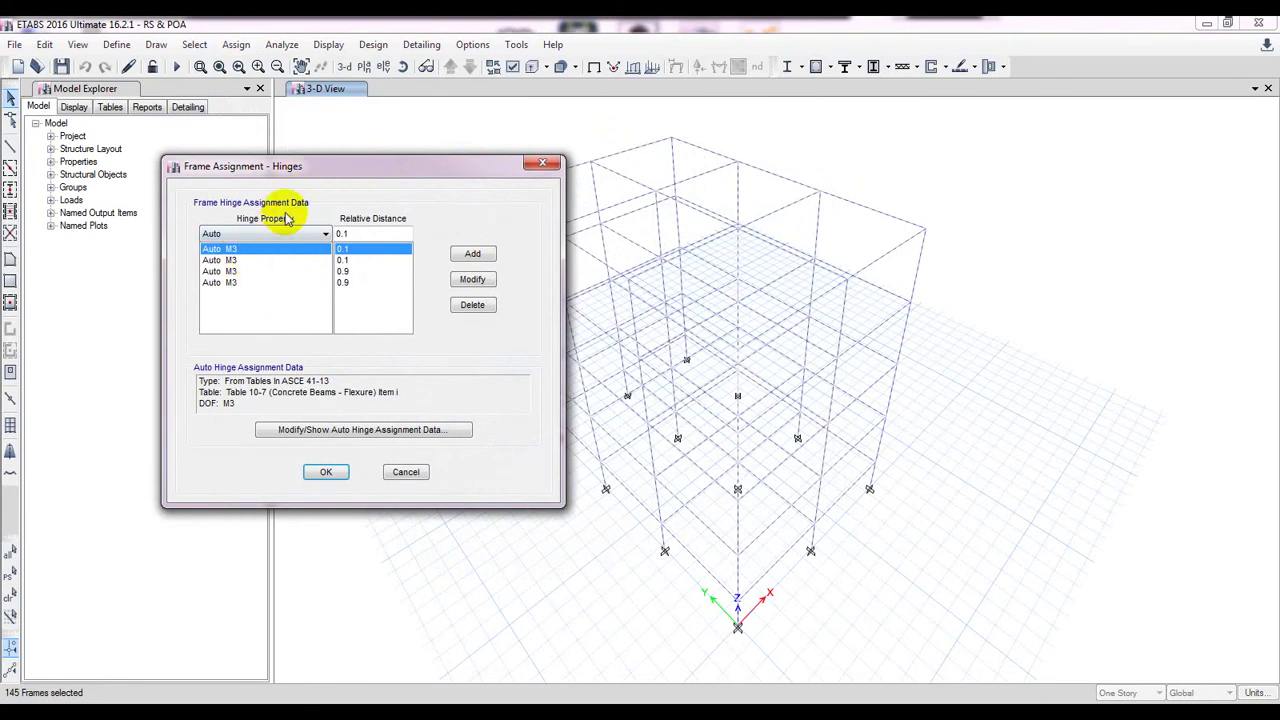
left_click_drag(336, 168, 288, 163)
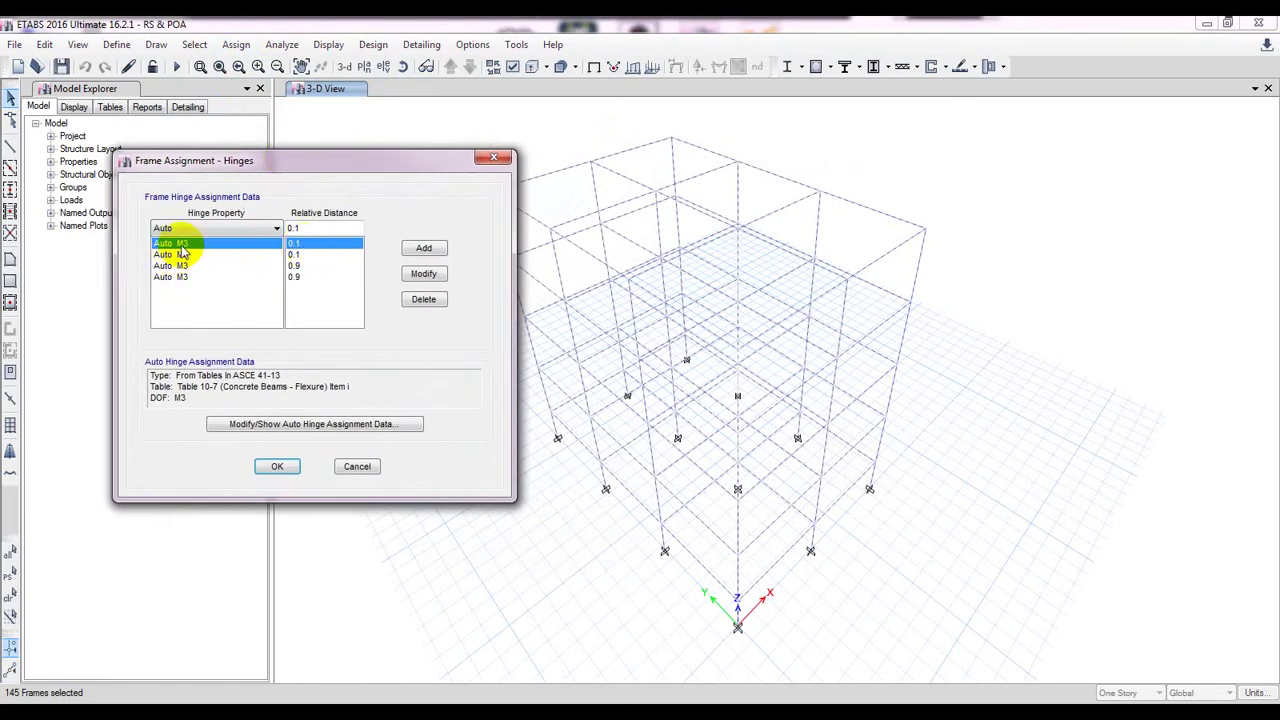
left_click_drag(313, 161, 334, 163)
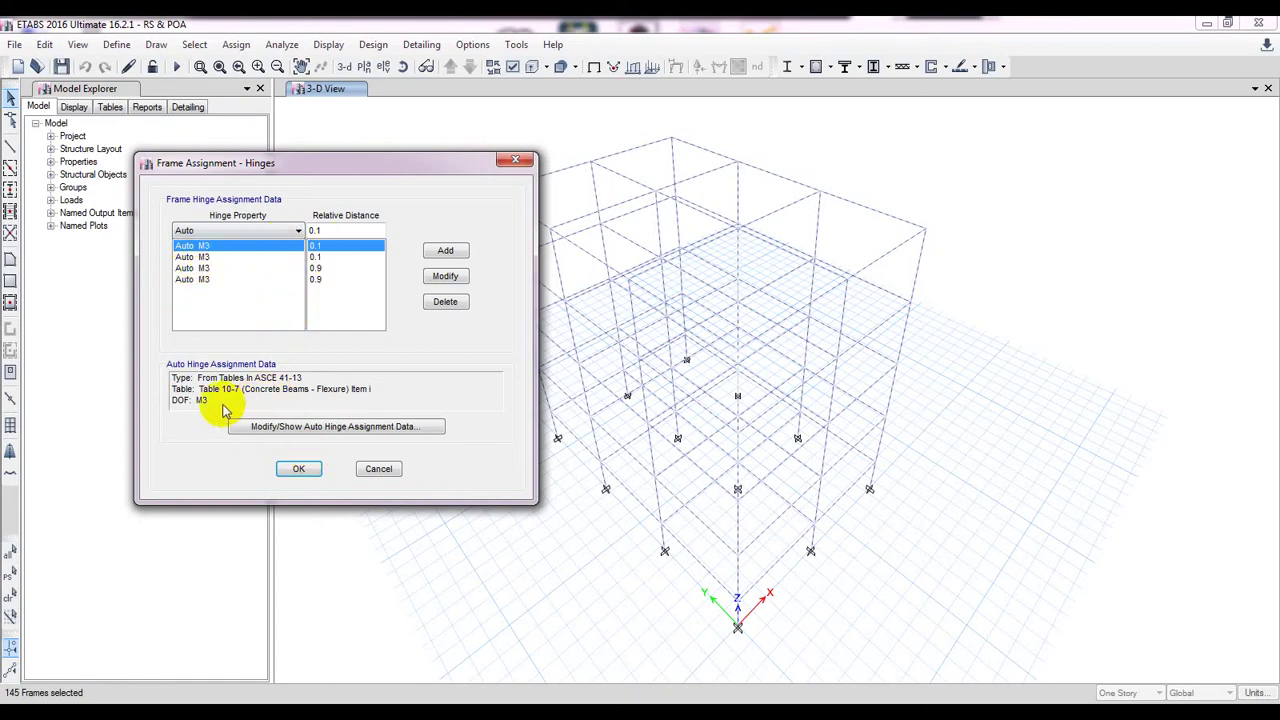
Cancel the hinge assignment and clear the 145-frame selection.
left_click(296, 470)
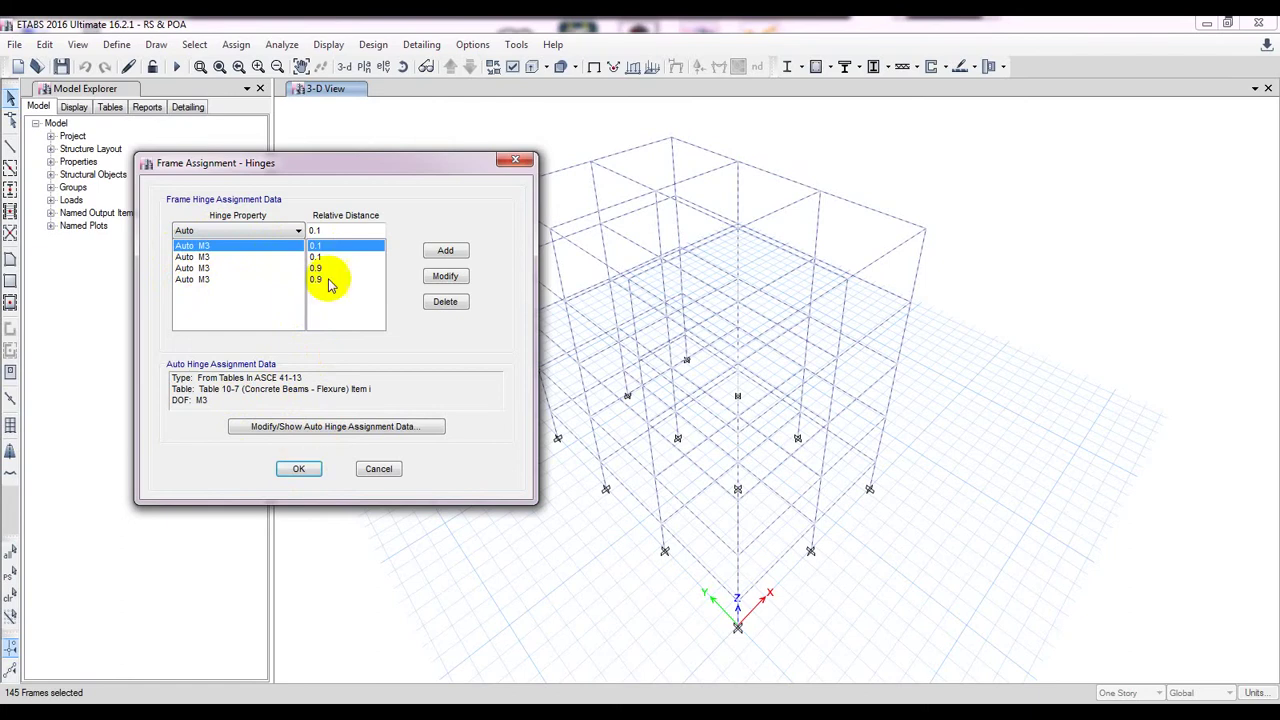
left_click(380, 471)
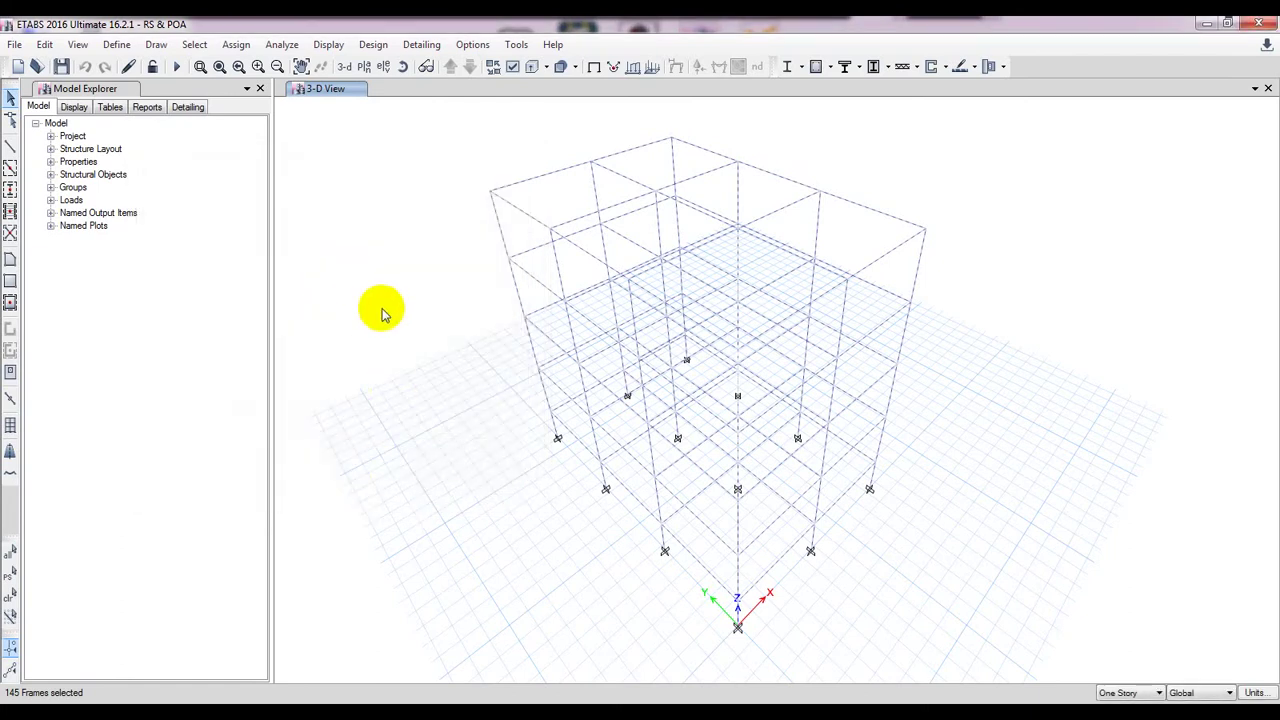
left_click(11, 598)
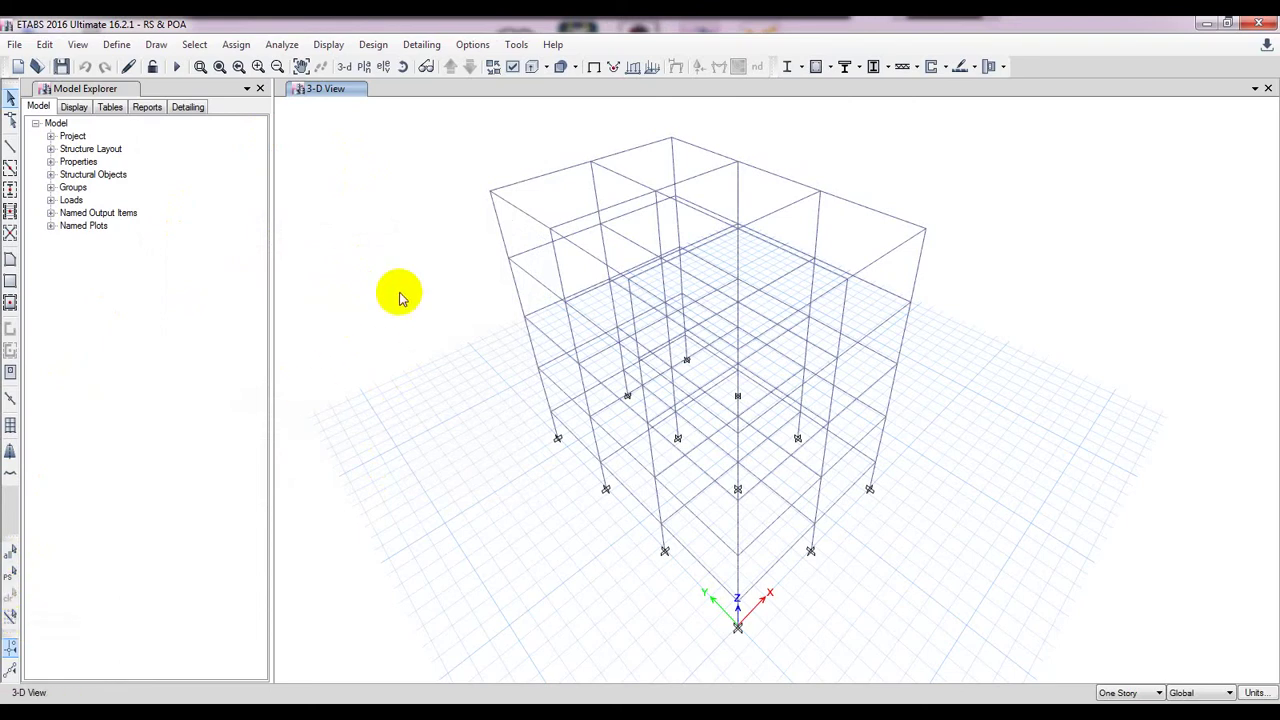
Select all Beams in the model by object type.
left_click(194, 45)
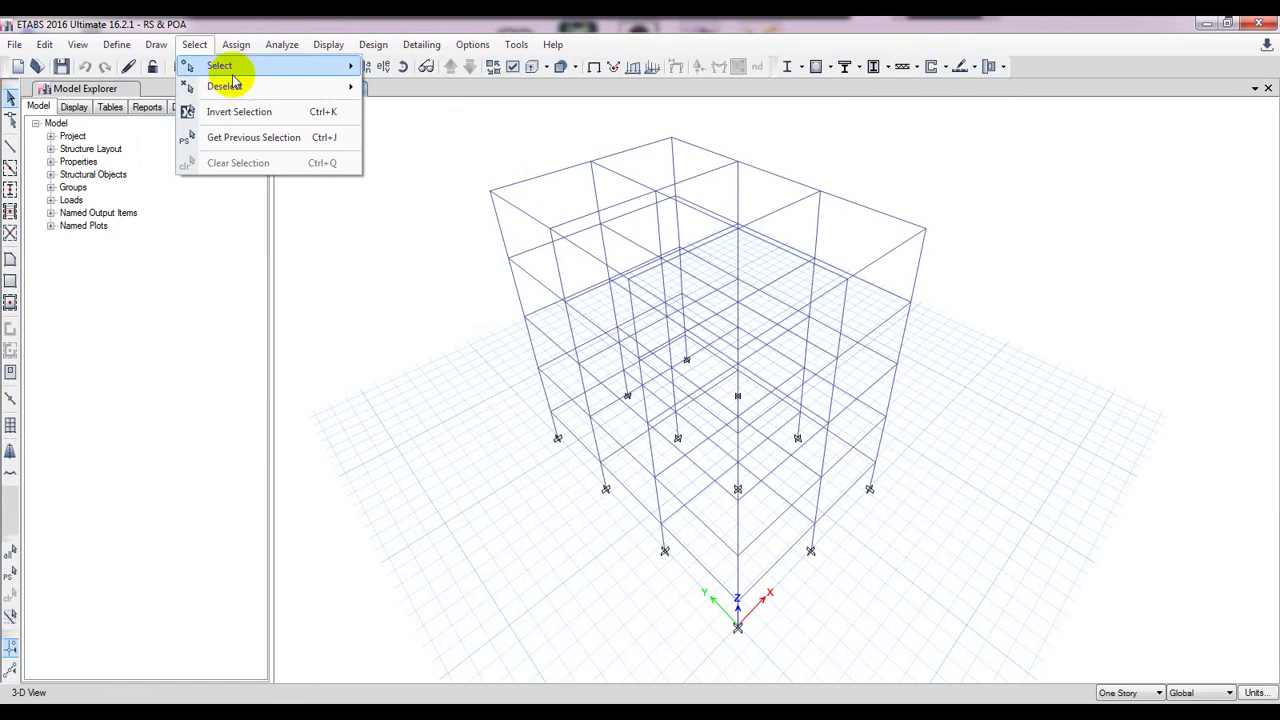
mouse_move(234, 80)
left_click(438, 185)
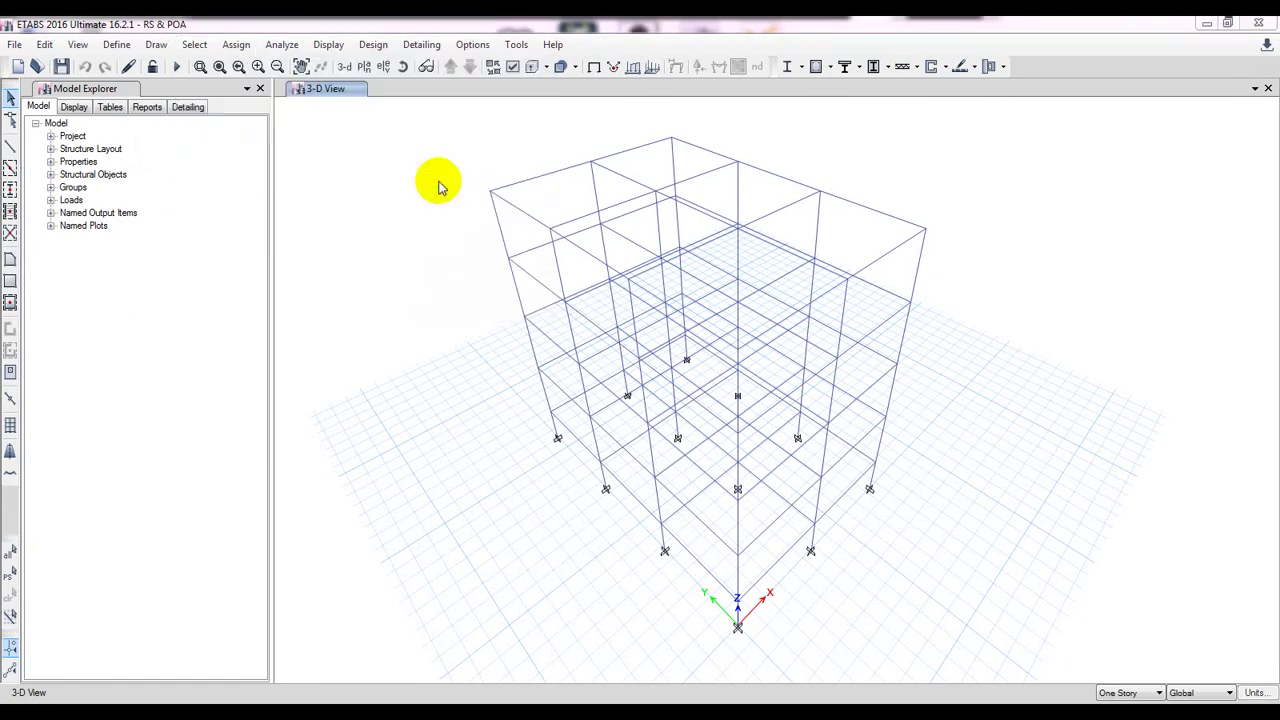
left_click(222, 268)
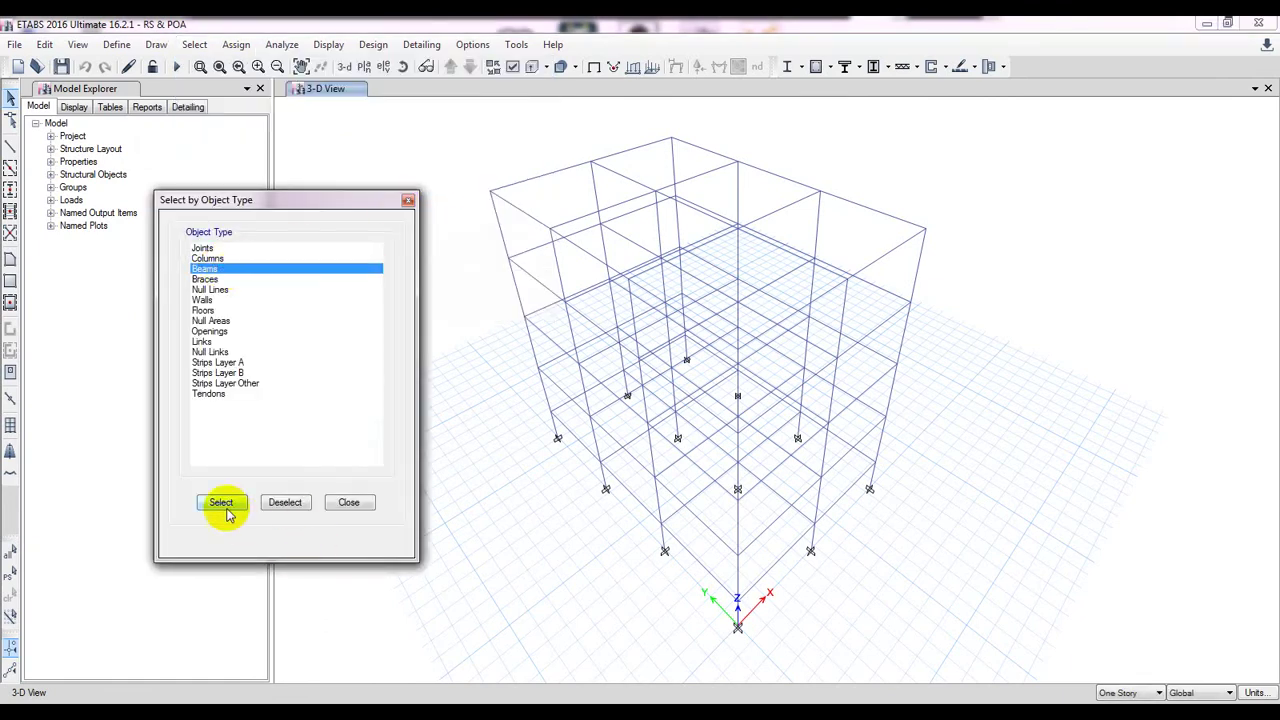
mouse_move(449, 143)
middle_mouse_down("shift")
mouse_move(476, 175)
mouse_move(457, 166)
middle_mouse_up("shift")
Assign Auto M3 hinges at relative distances 0.1 and 0.9 to the selected beams.
left_click(236, 44)
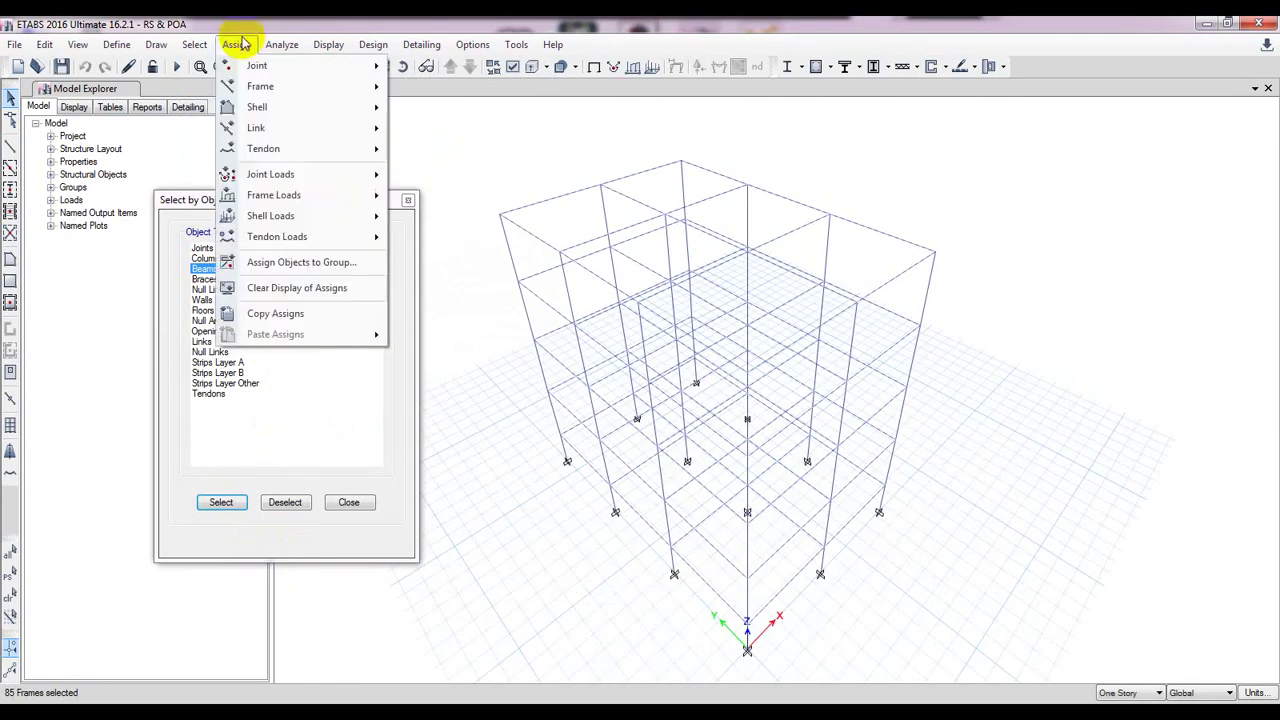
mouse_move(286, 90)
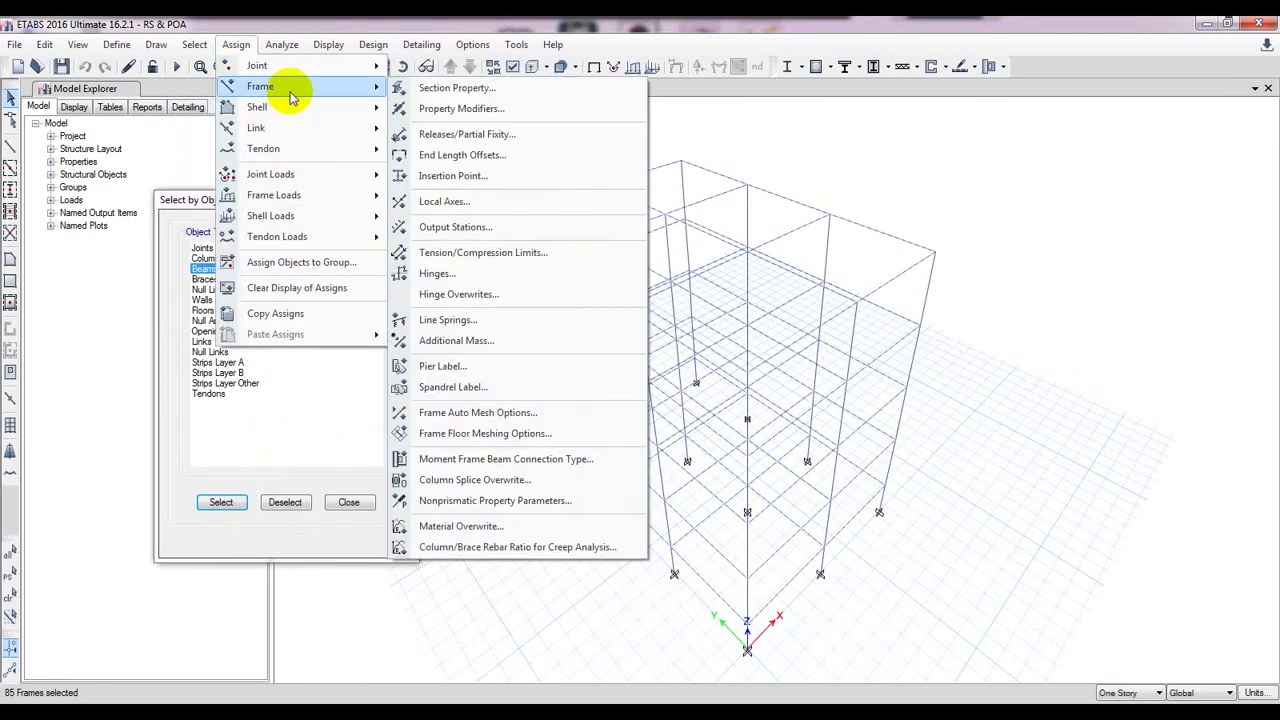
left_click(440, 274)
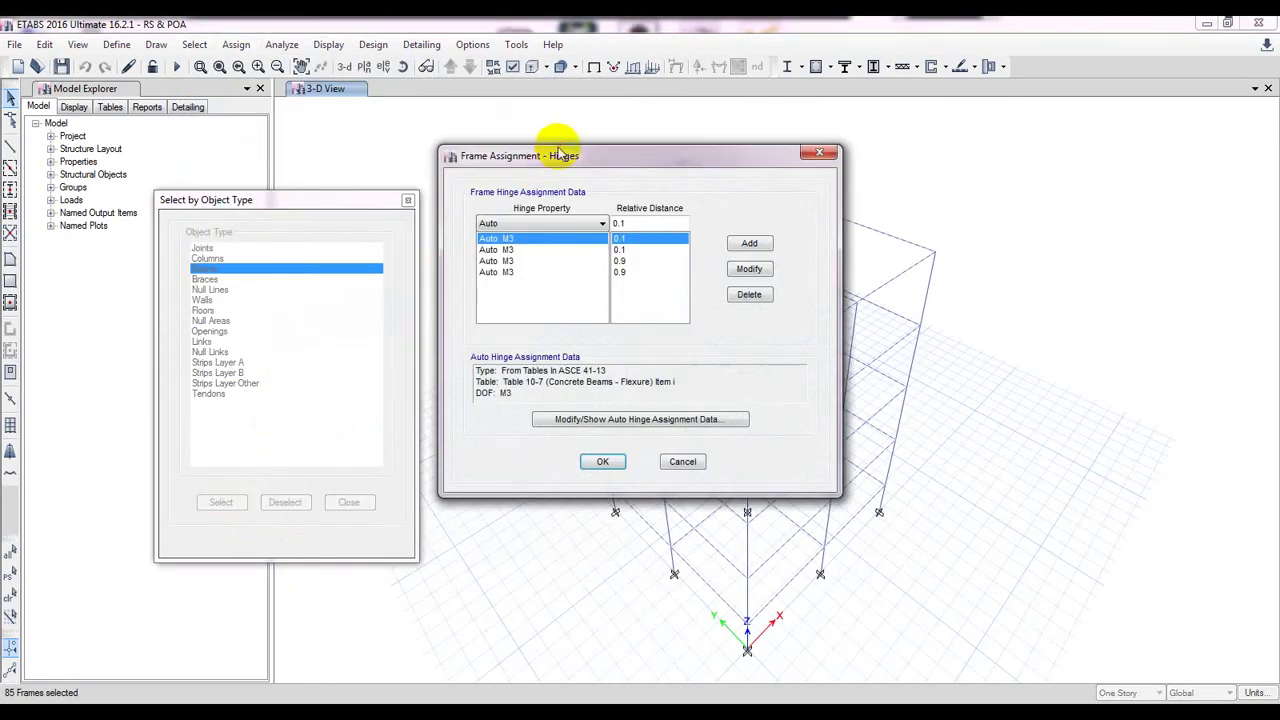
left_click_drag(567, 156, 369, 160)
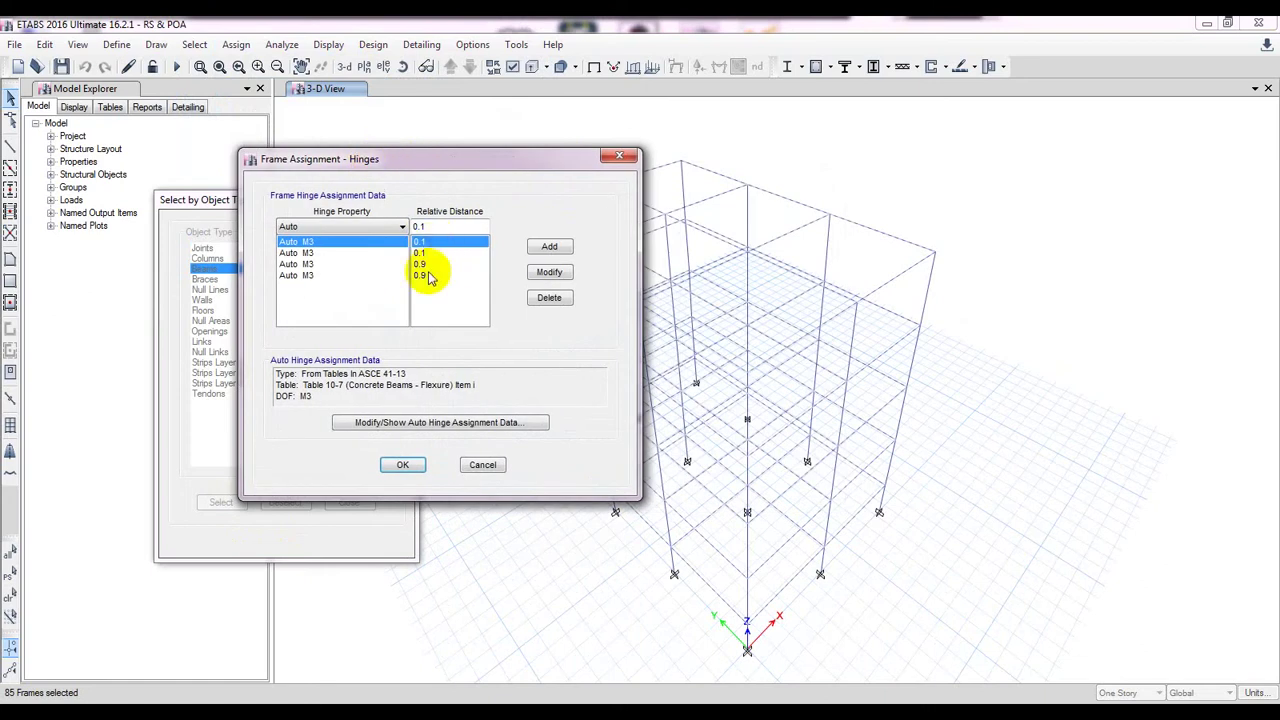
left_click(402, 462)
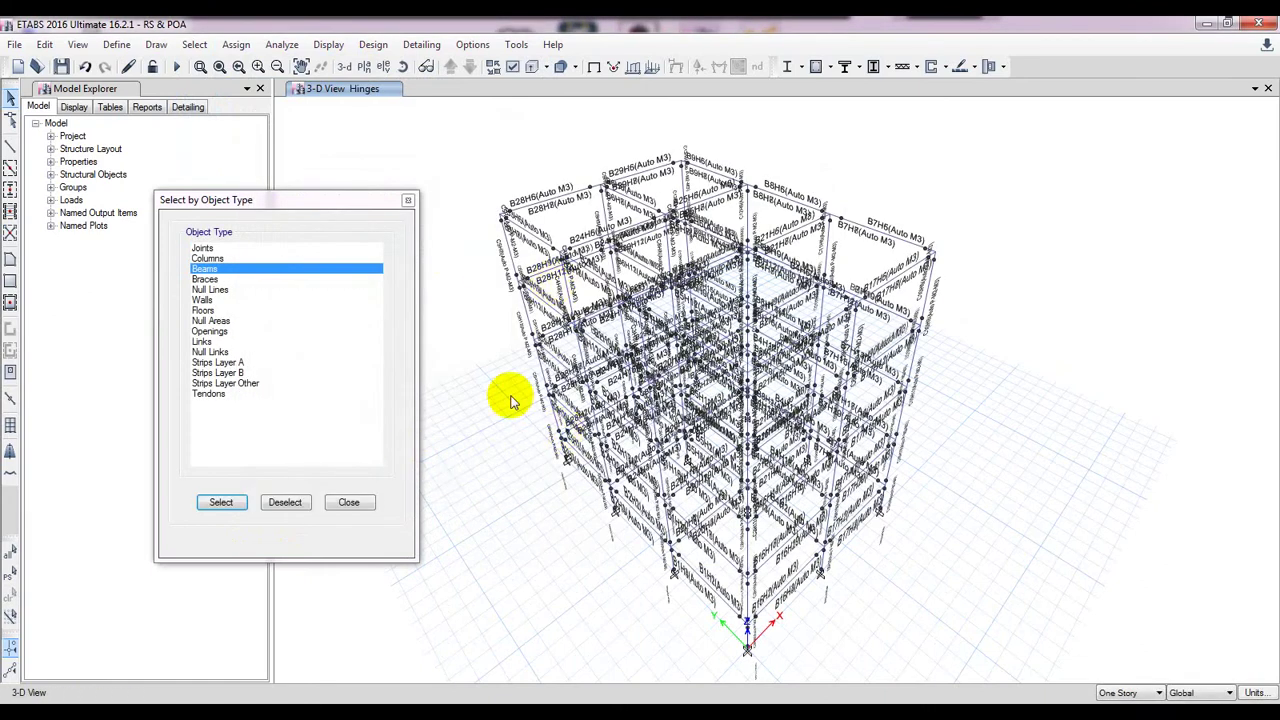
Close Select by Object Type, zoom around the beam Auto M3 hinge labels, then reset the 3-D view.
left_click(407, 200)
scroll(737, 580, "up", 5)
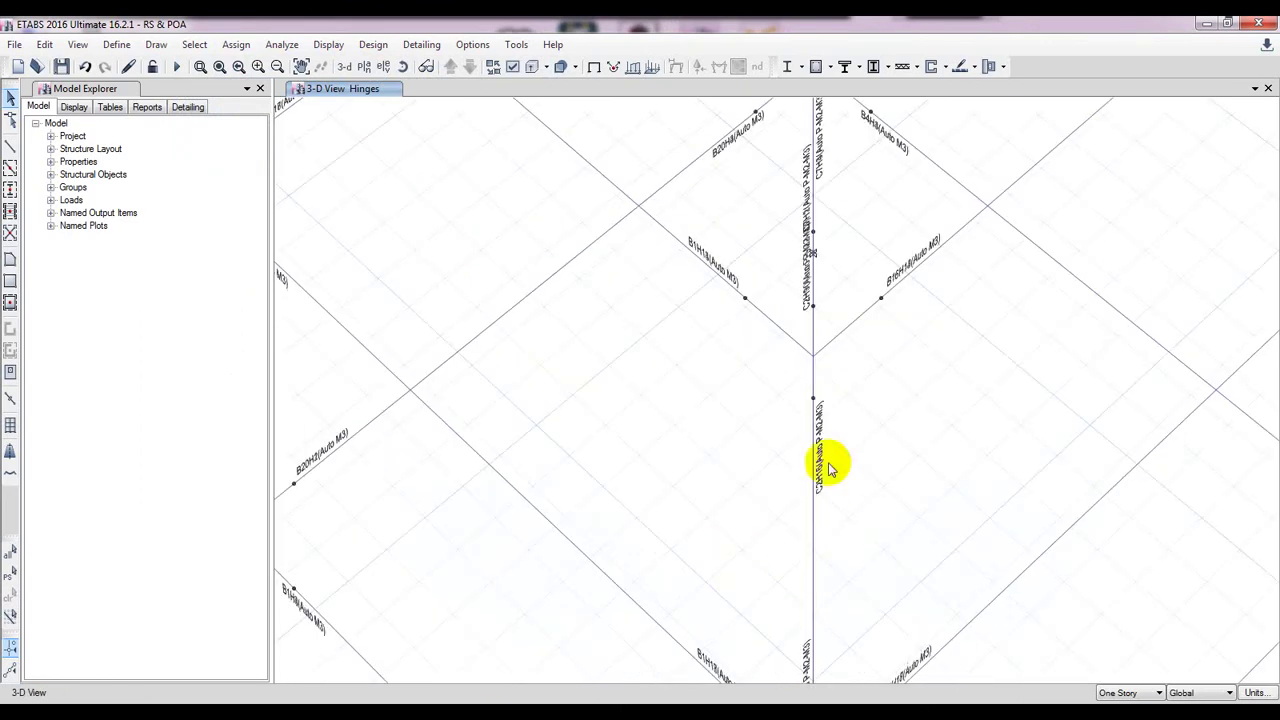
middle_click_drag(903, 474, 900, 313)
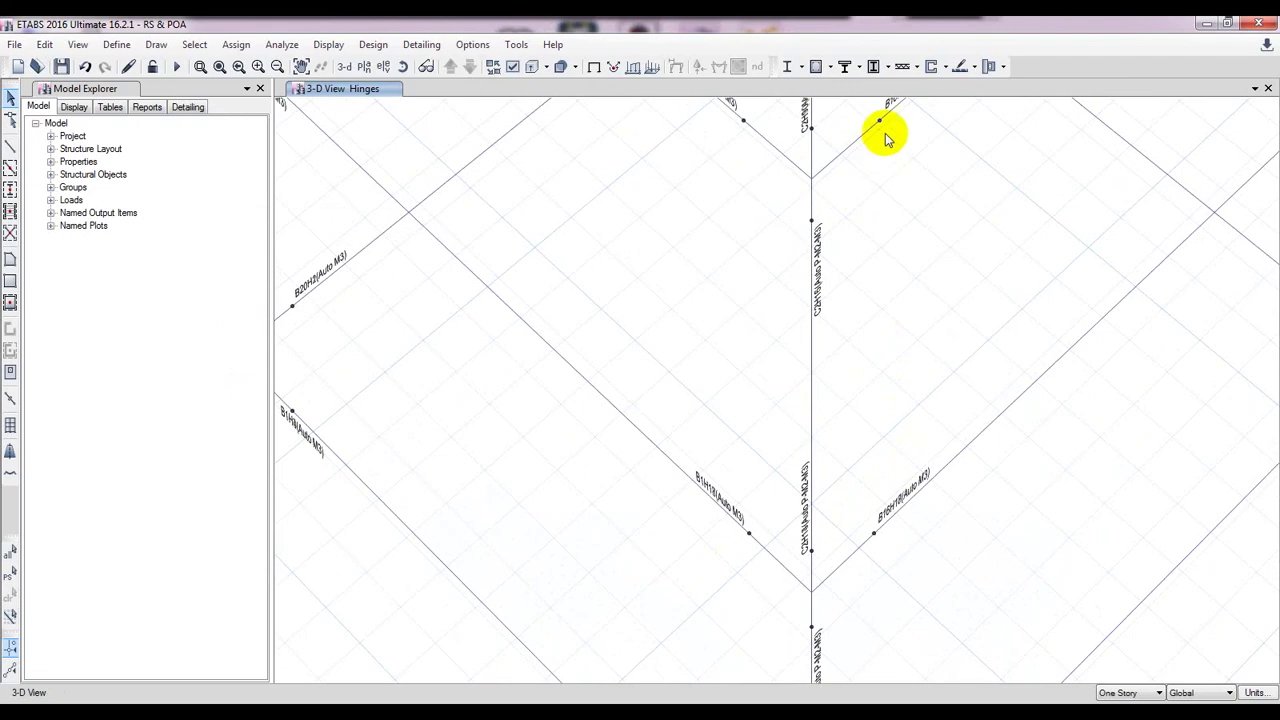
scroll(877, 260, "down", 5)
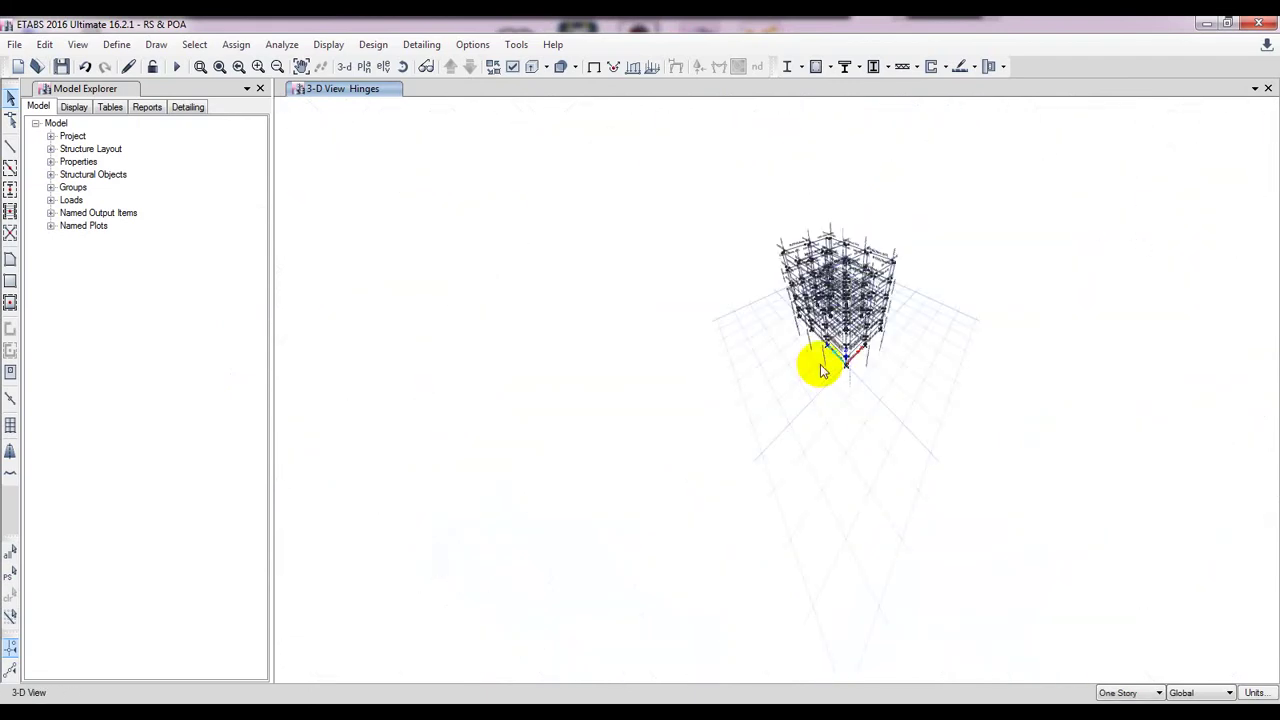
scroll(890, 222, "up", 5)
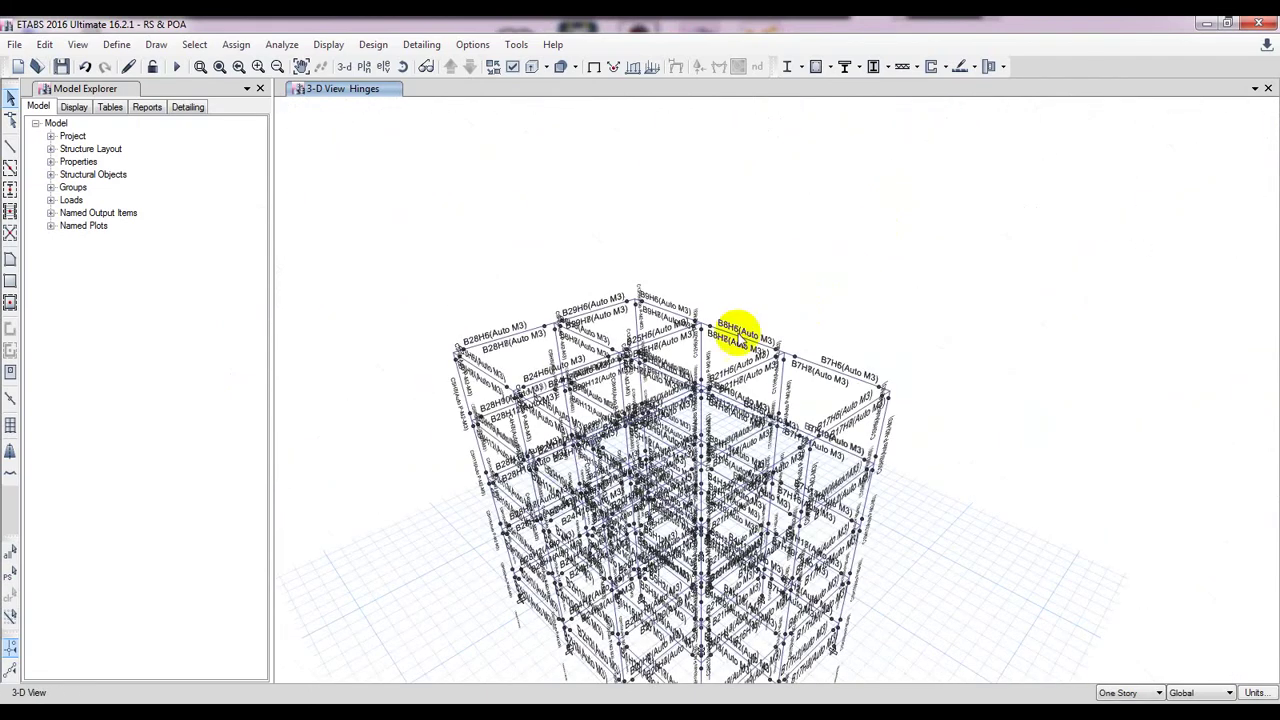
scroll(737, 336, "up", 2)
left_click(344, 66)
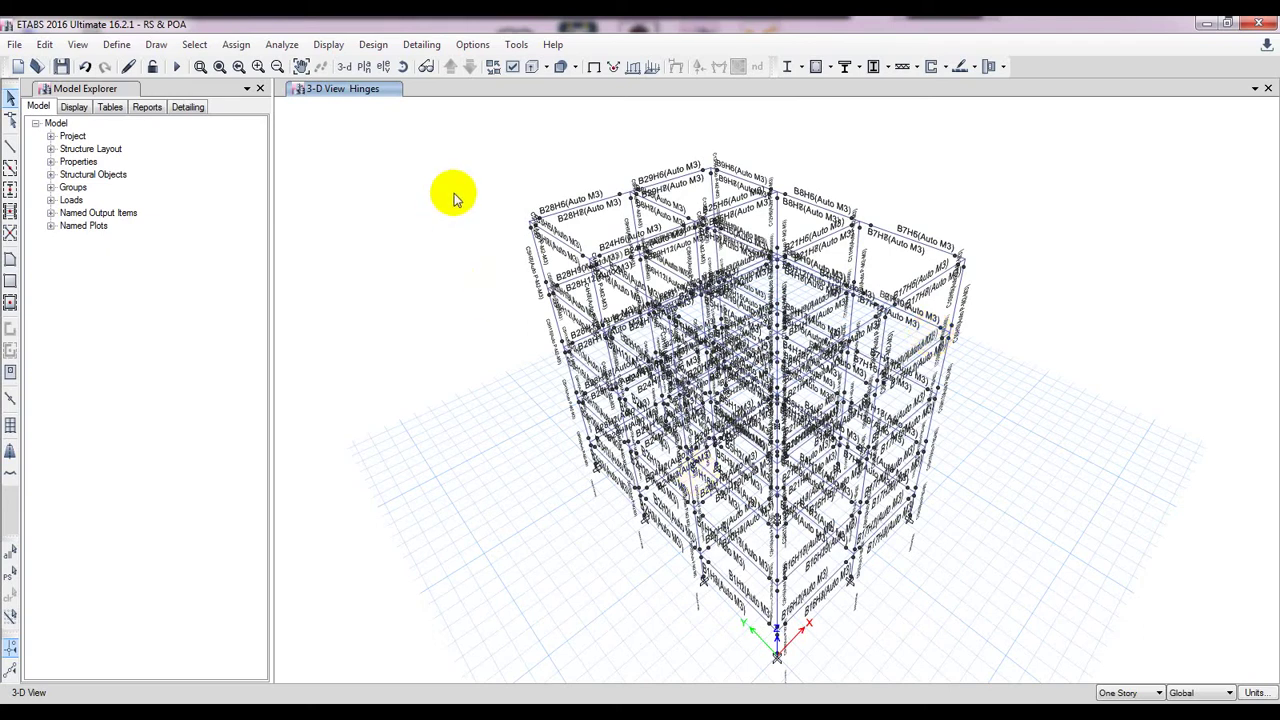
mouse_move(463, 260)
middle_mouse_down()
mouse_move(457, 294)
mouse_move(412, 266)
middle_mouse_up()
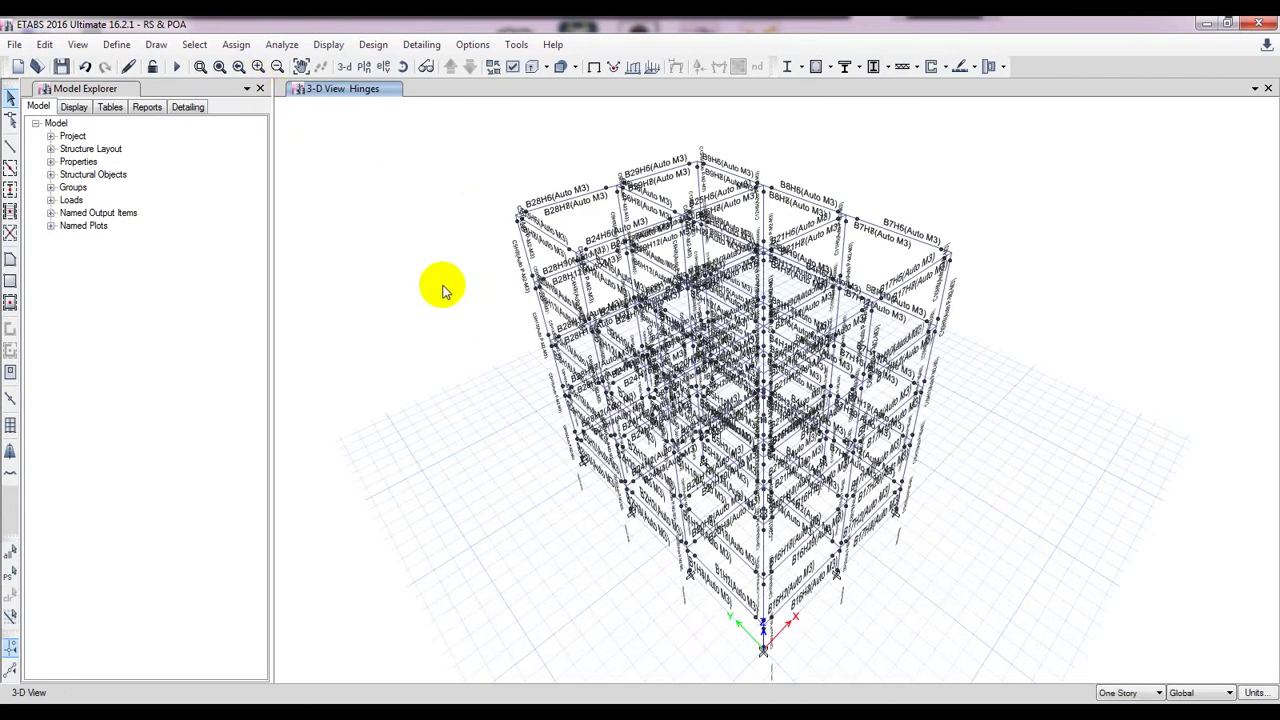
Reselect all Columns and Beams by object type, 145 frames, and close the dialog.
left_click(188, 45)
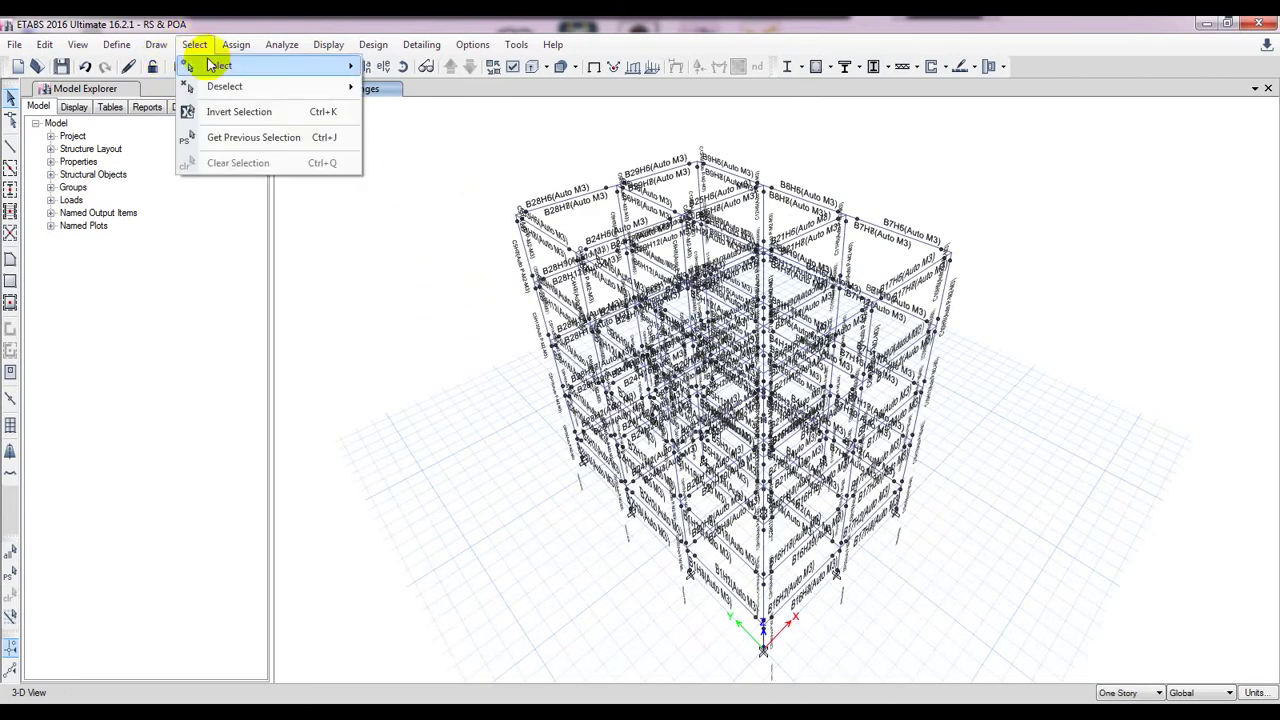
mouse_move(266, 68)
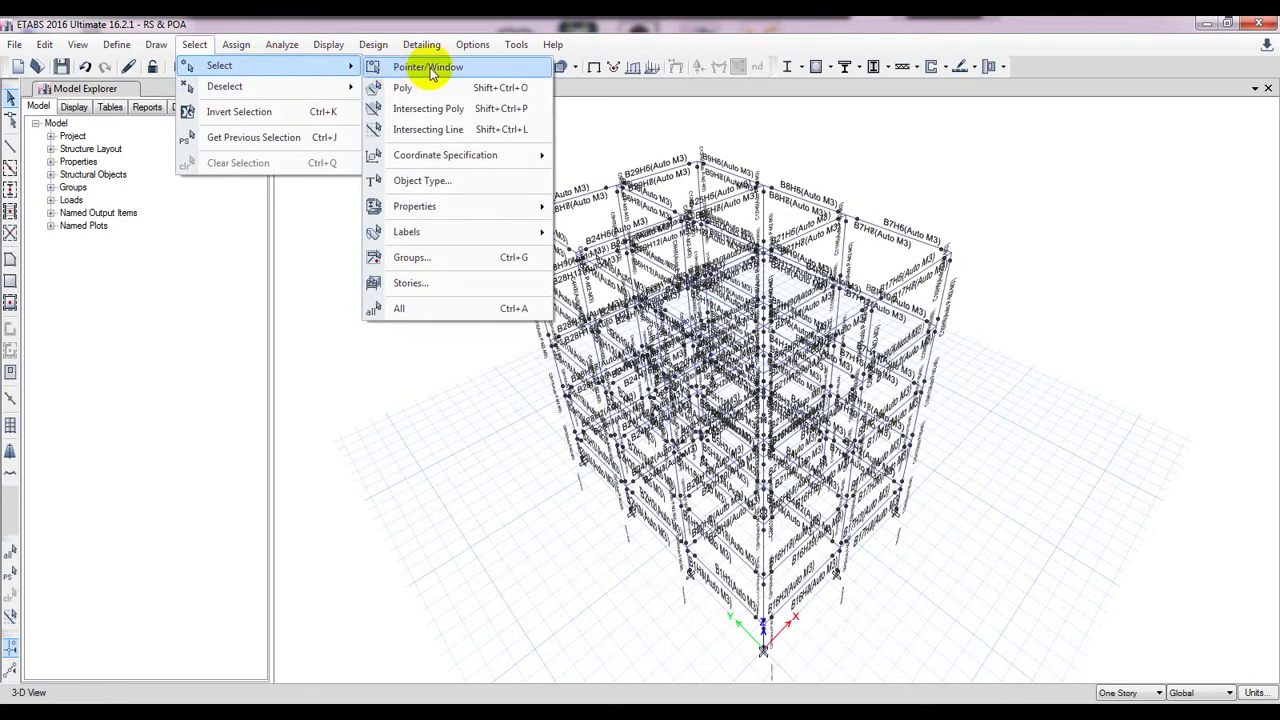
mouse_move(425, 207)
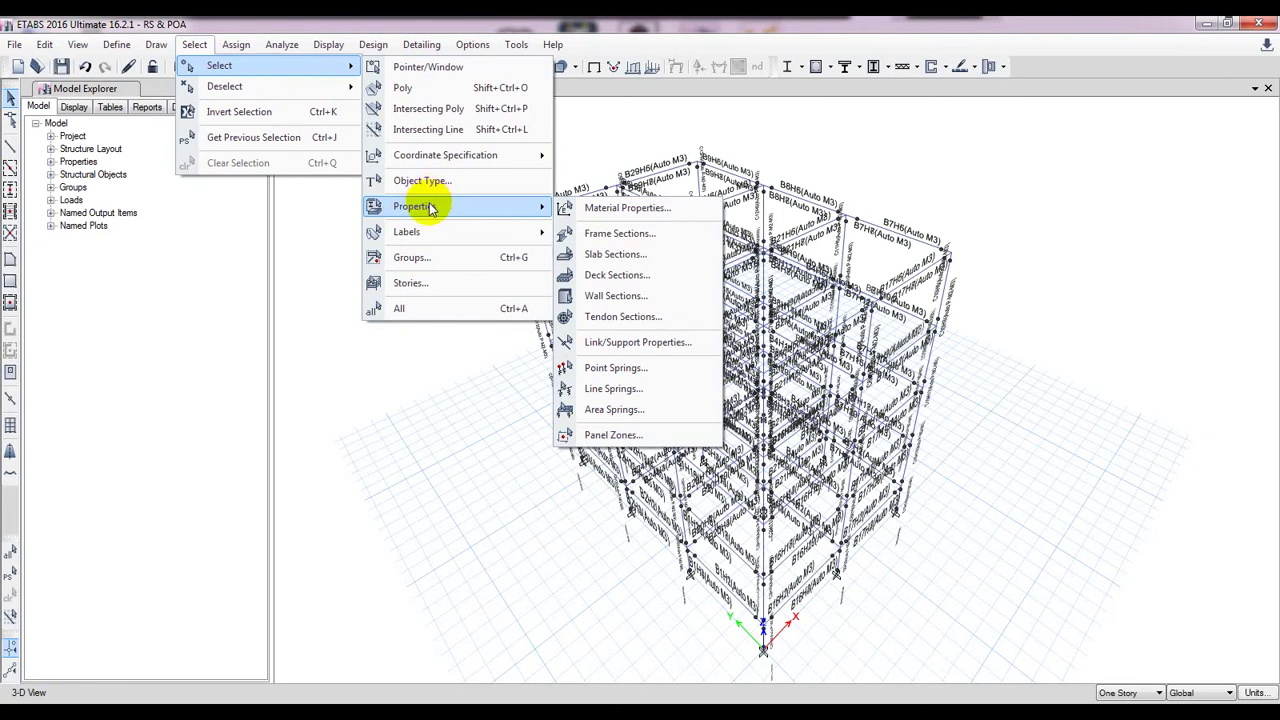
left_click(425, 181)
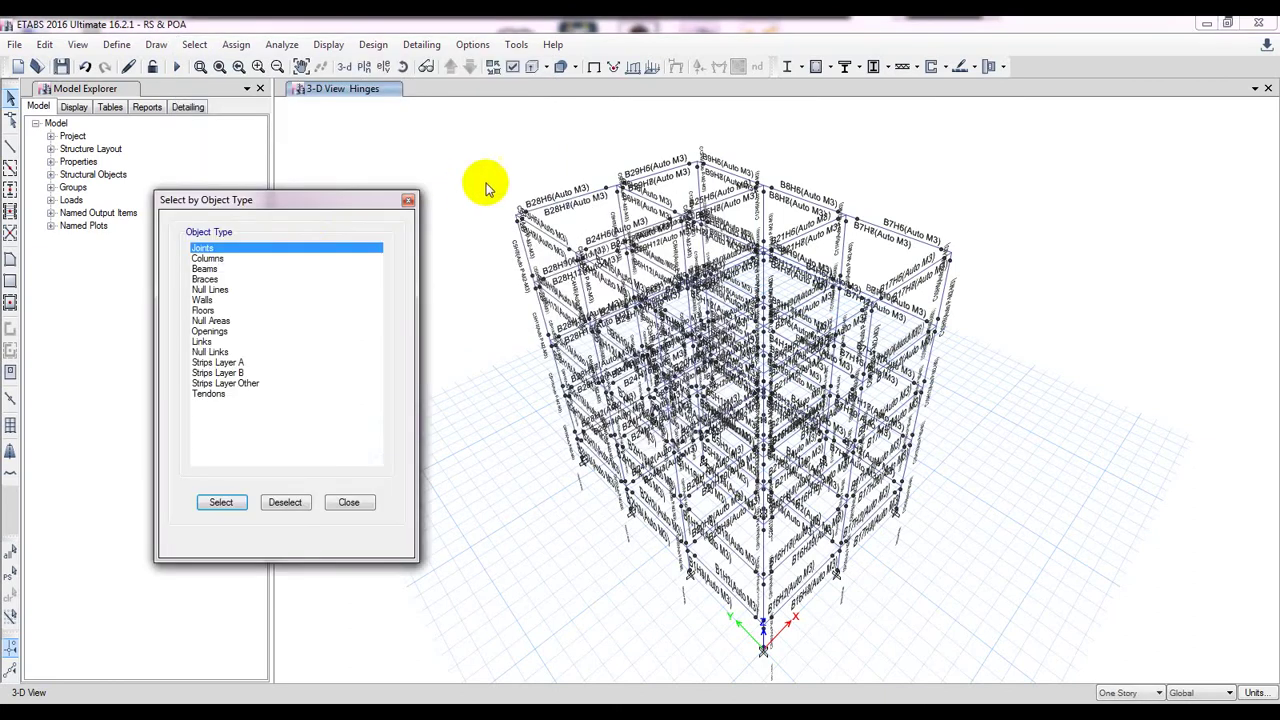
left_click(207, 258)
left_click(210, 268, "ctrl")
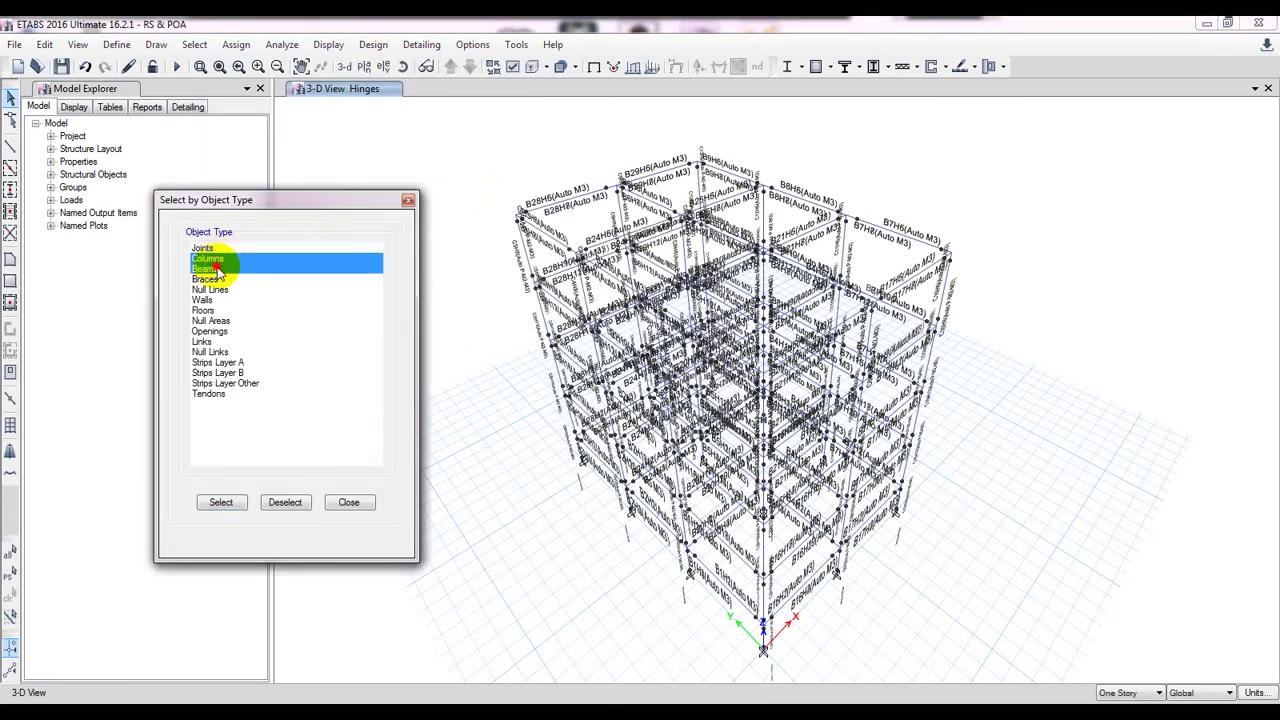
left_click(219, 503)
left_click(349, 503)
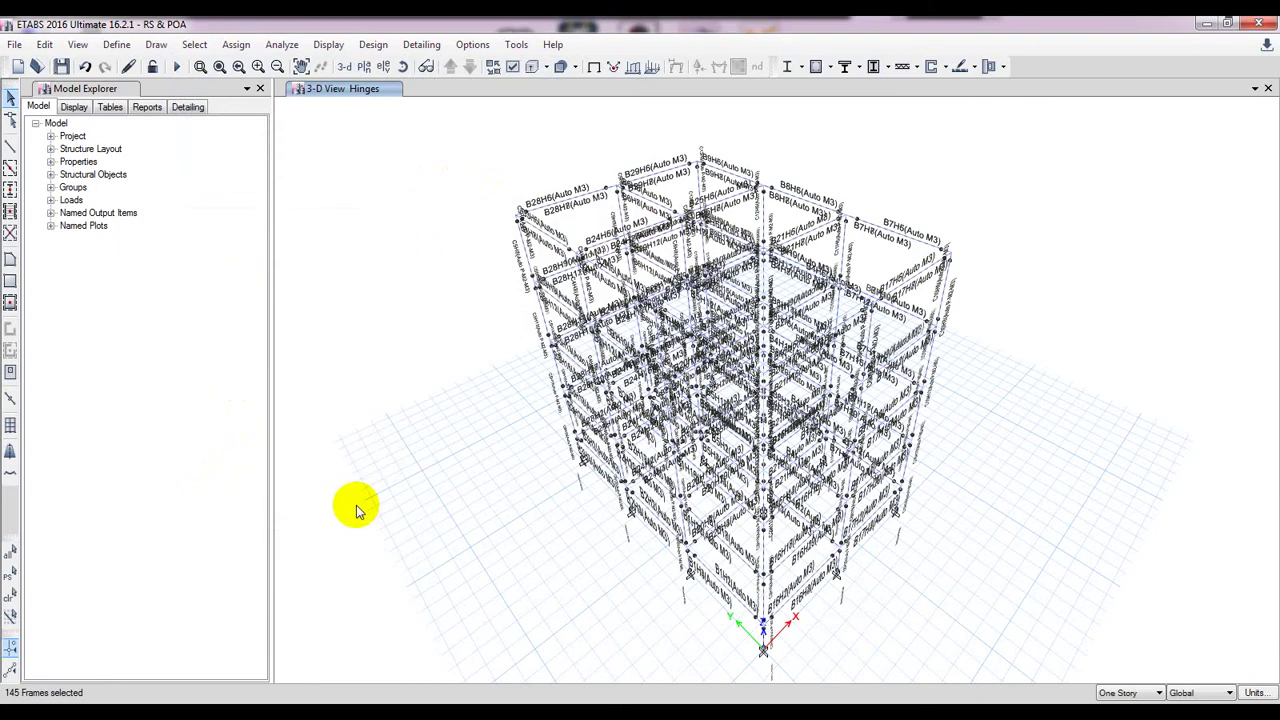
left_click(238, 46)
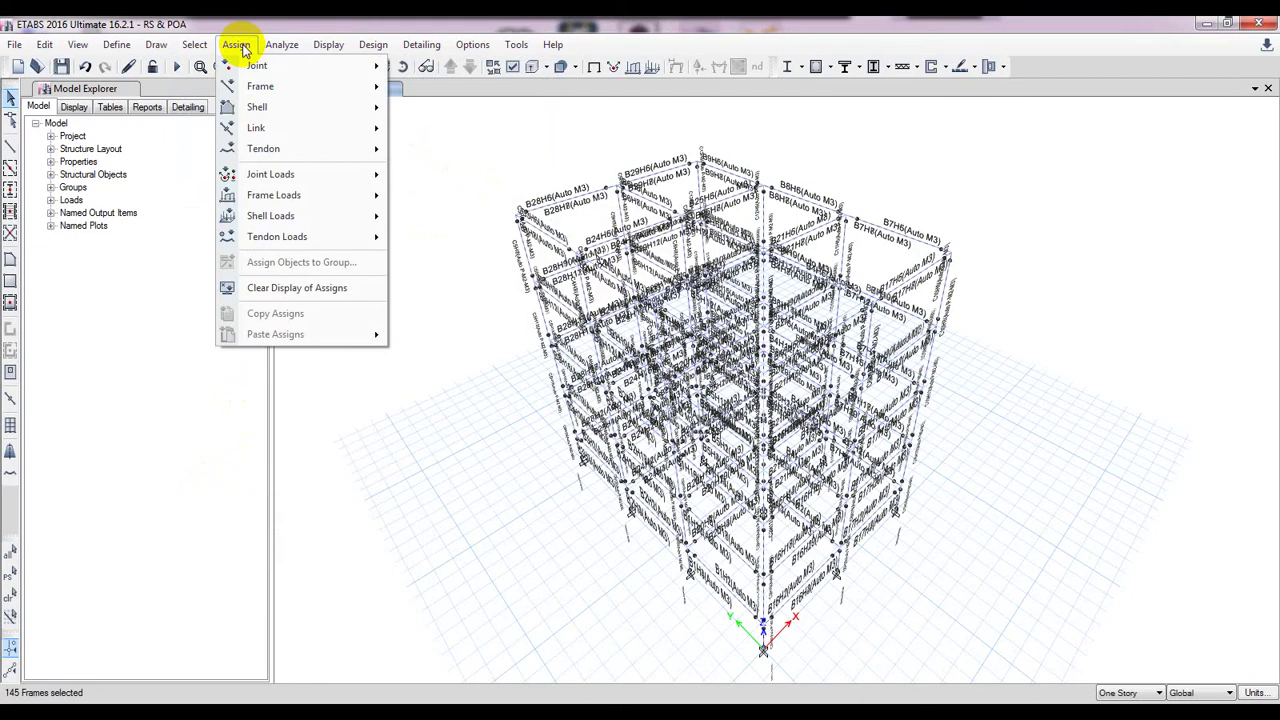
Rotate the model to a new angle and bring up Assign > Frame > Hinge Overwrites.
mouse_move(268, 92)
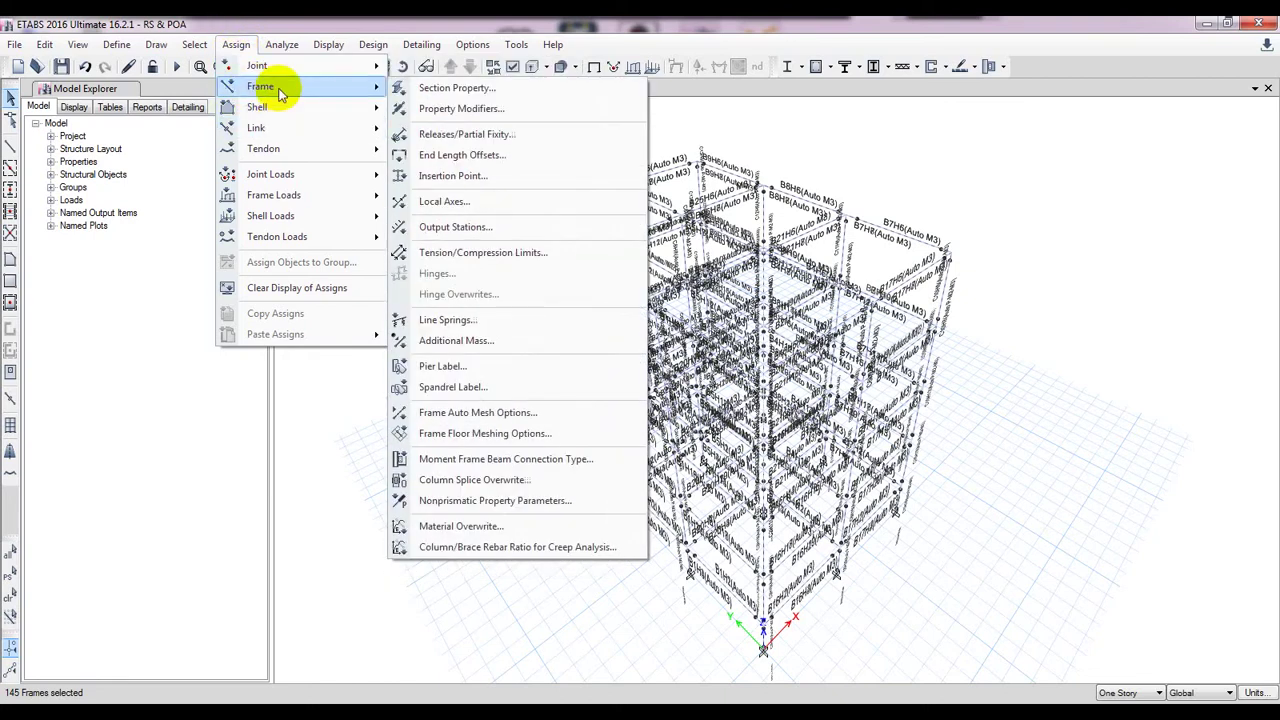
left_click(1013, 238)
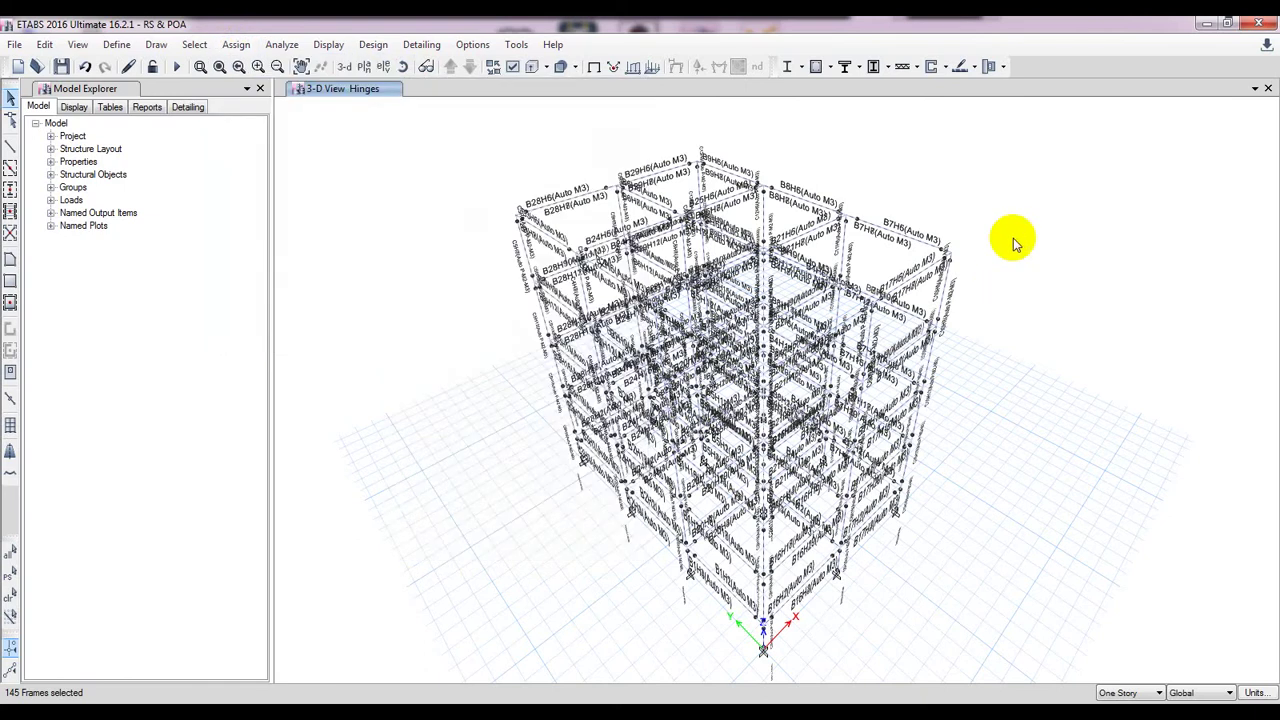
mouse_move(1013, 238)
middle_mouse_down("shift")
mouse_move(929, 291)
mouse_move(969, 226)
middle_mouse_up("shift")
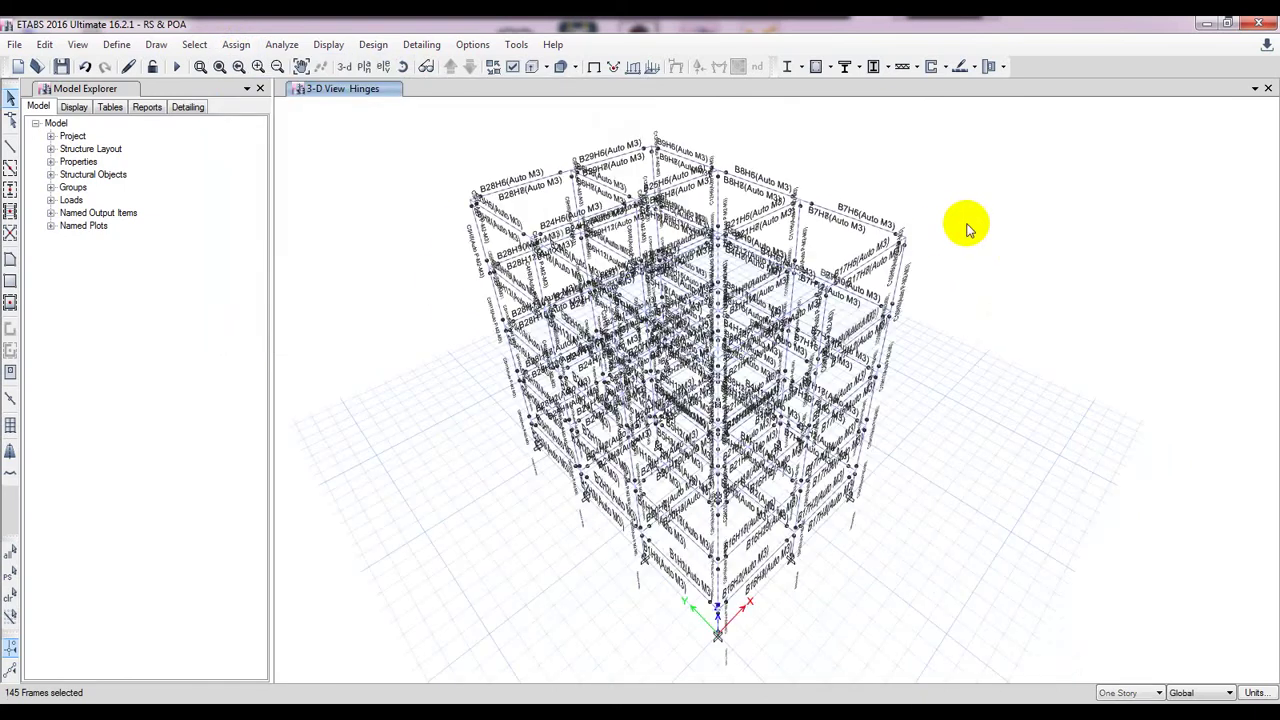
left_click(236, 44)
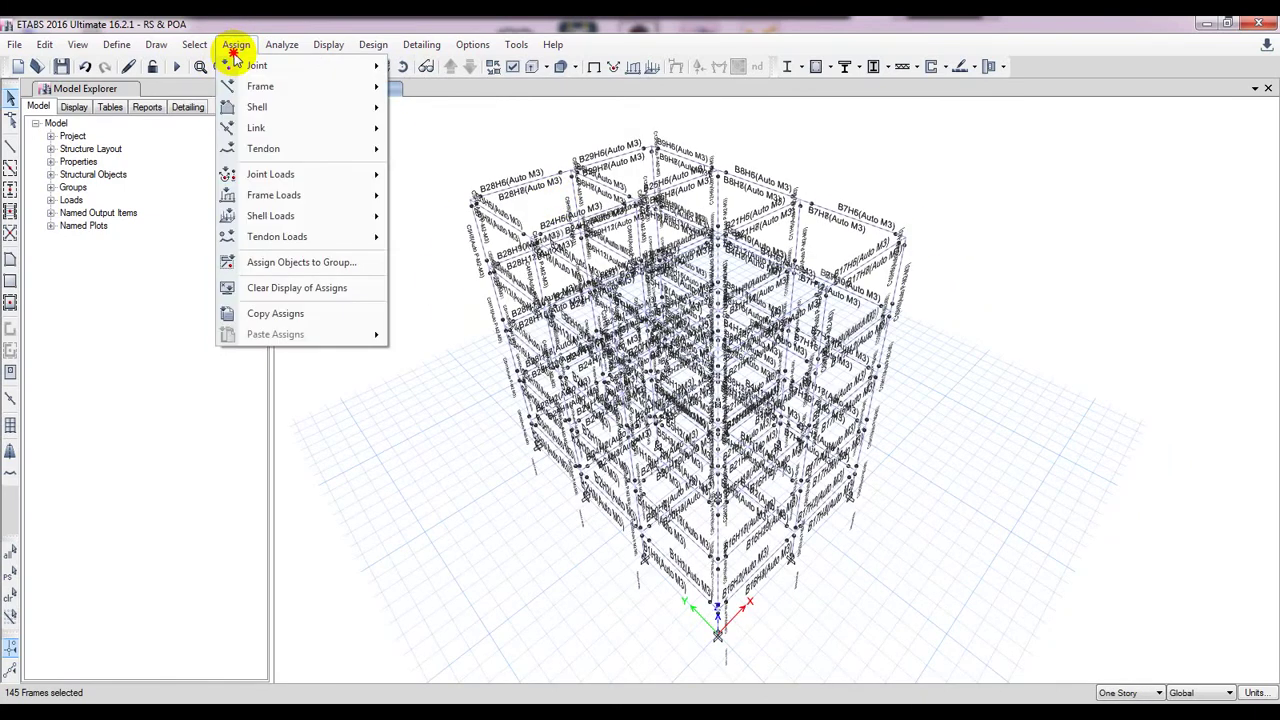
mouse_move(268, 89)
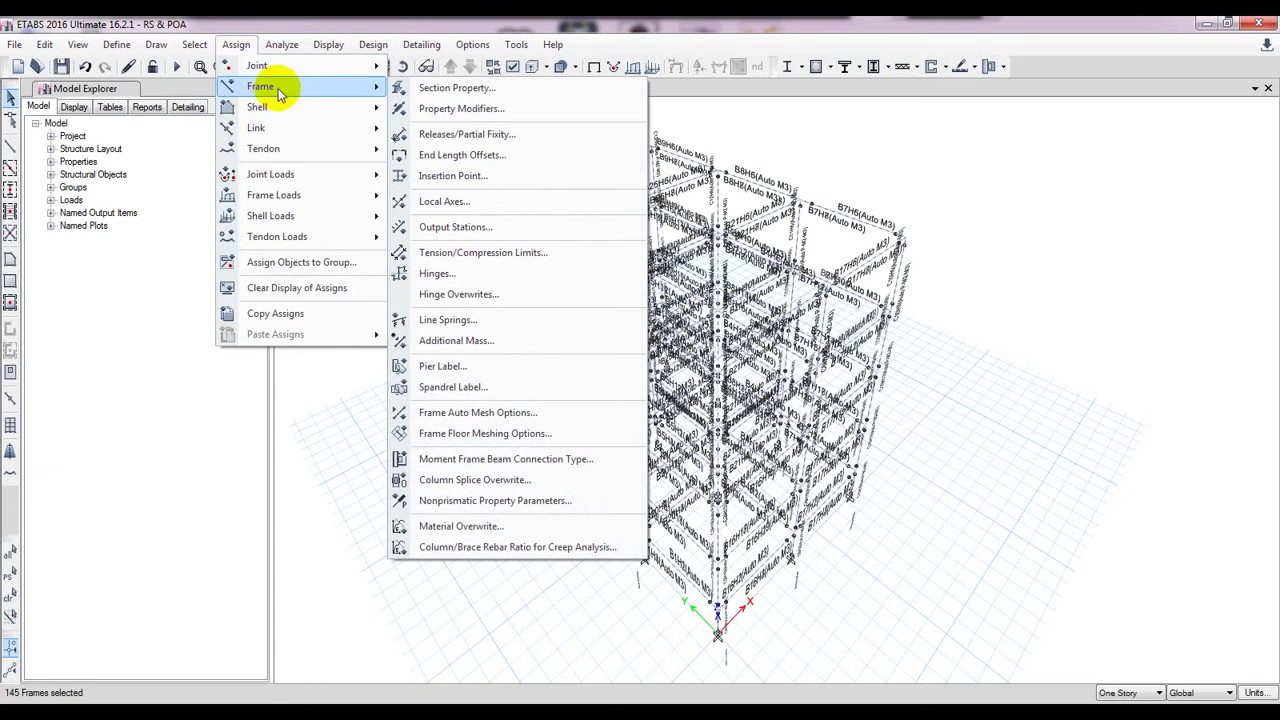
left_click(498, 298)
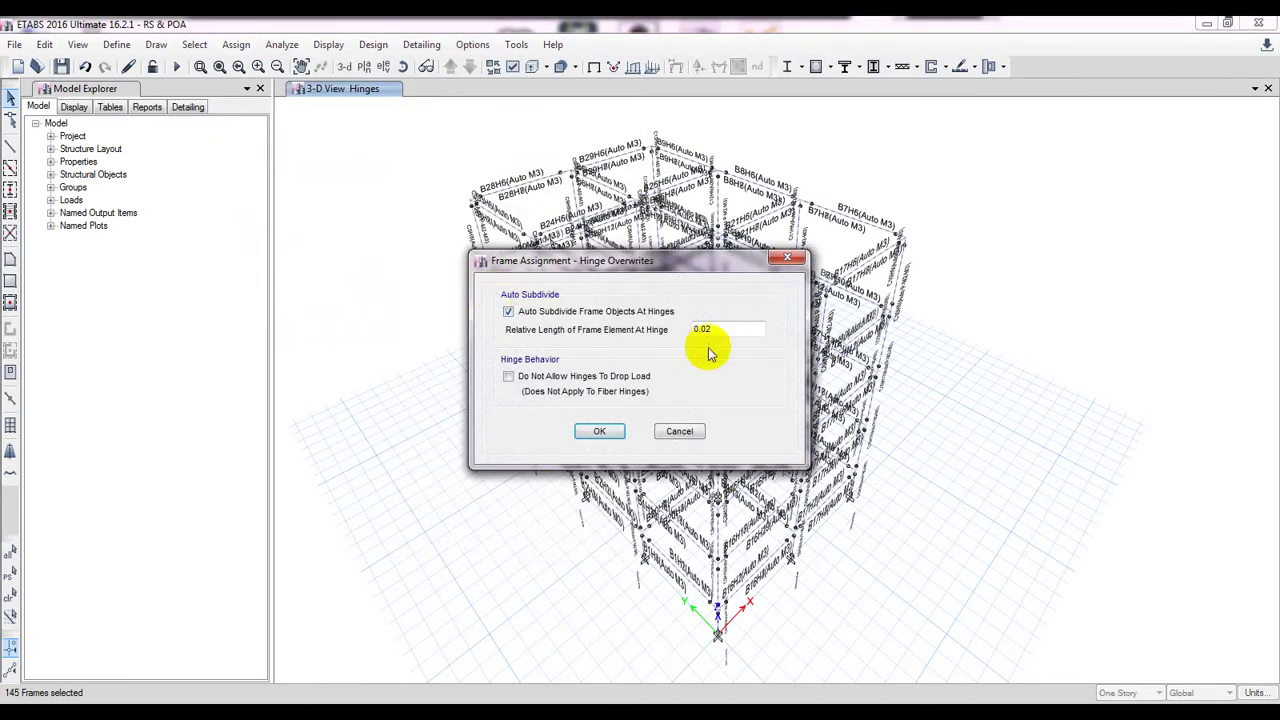
Change the relative frame element length at hinges from 0.02 to 0.1 and apply the overwrites.
left_click_drag(622, 268, 609, 263)
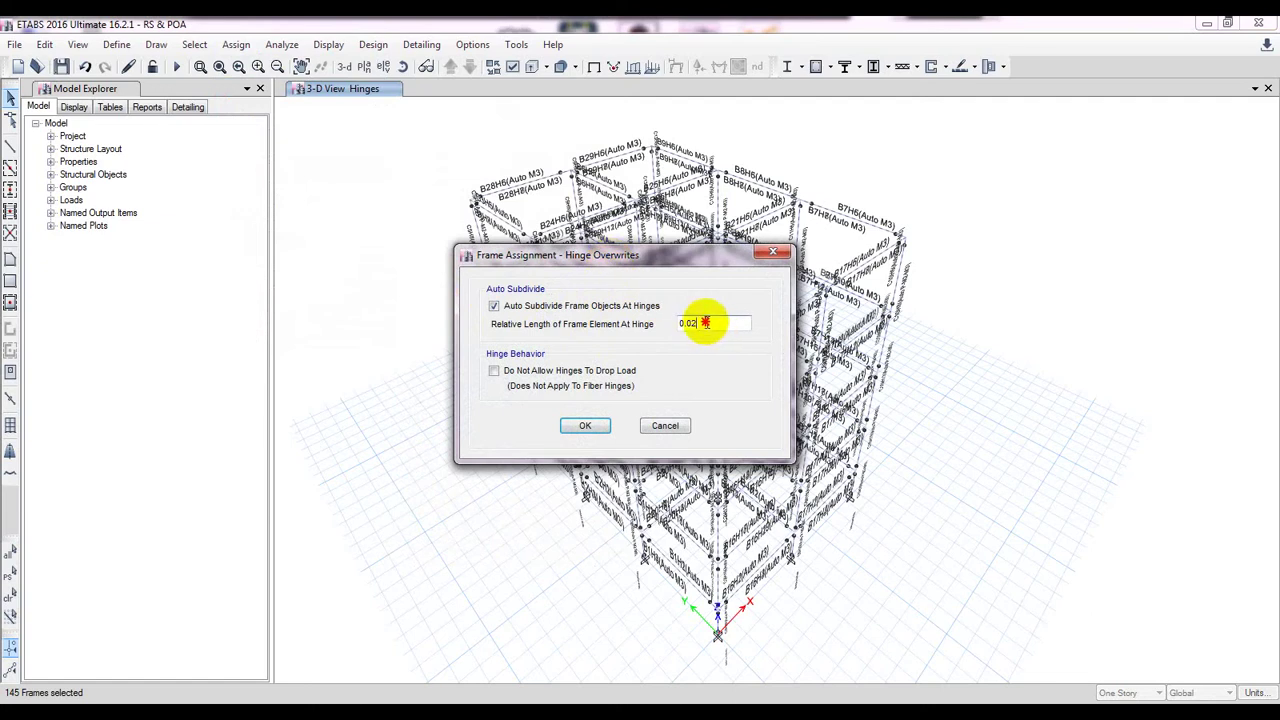
left_click(692, 321)
left_click_drag(692, 321, 720, 328)
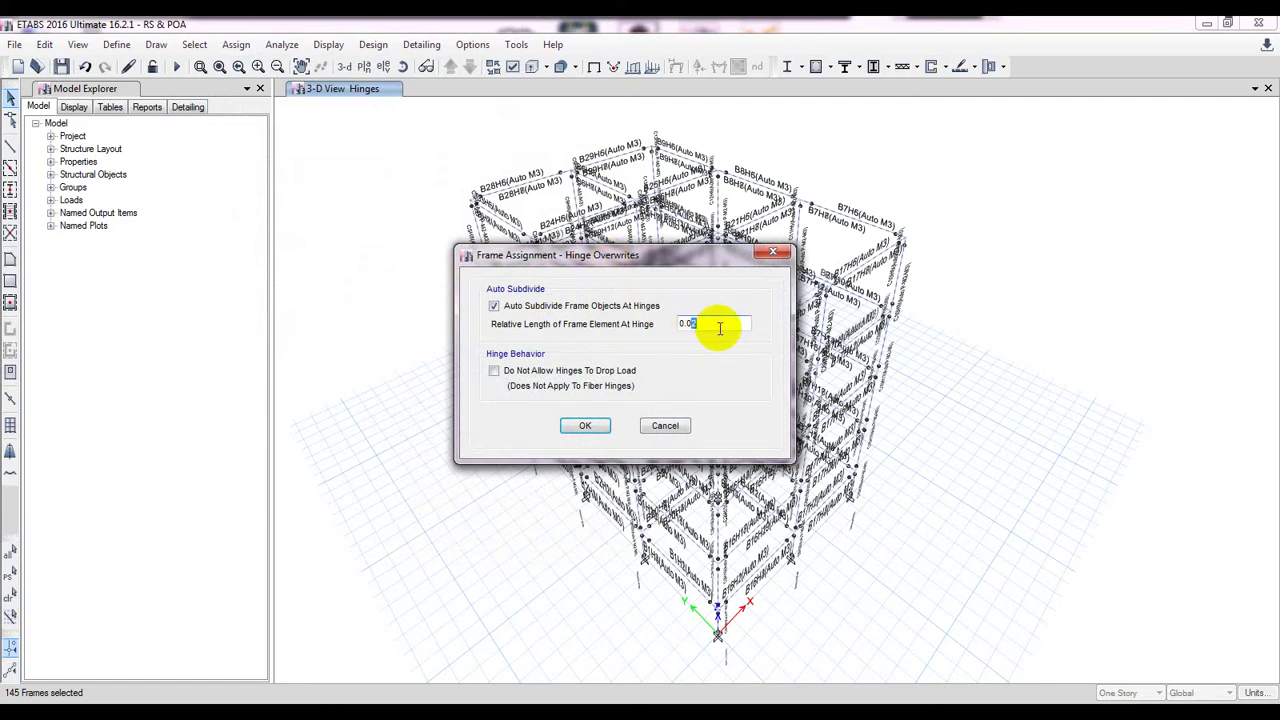
key("BackSpace")
key("BackSpace")
key("BackSpace")
type(".1")
mouse_move(667, 258)
left_mouse_down()
mouse_move(651, 250)
mouse_move(658, 262)
left_mouse_up()
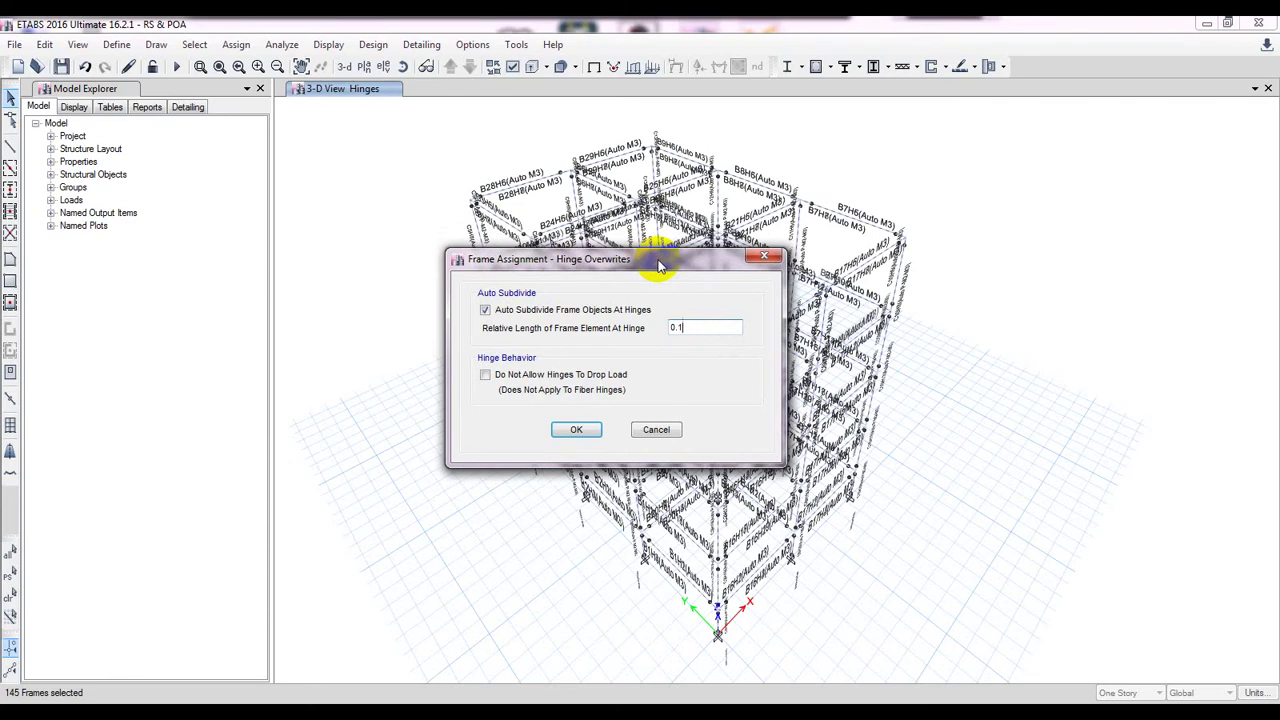
left_click(577, 429)
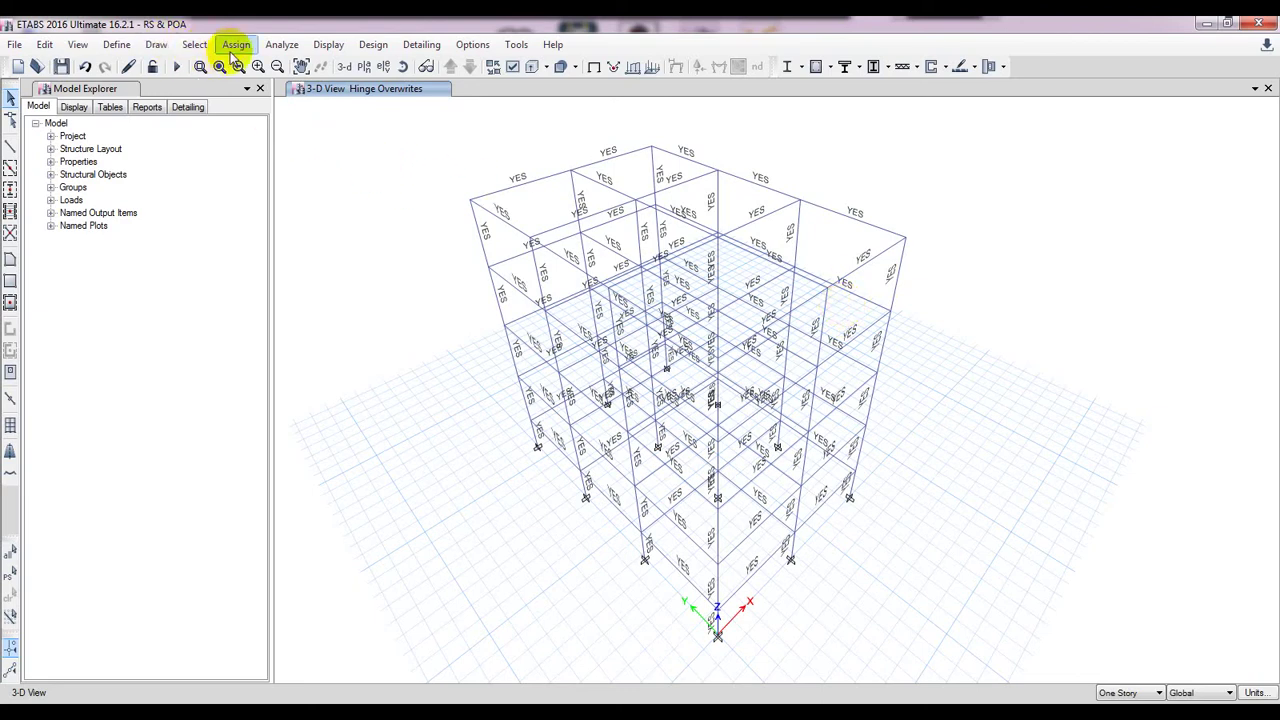
Run Check Model with all checks selected and dismiss the no-warnings report.
left_click(283, 44)
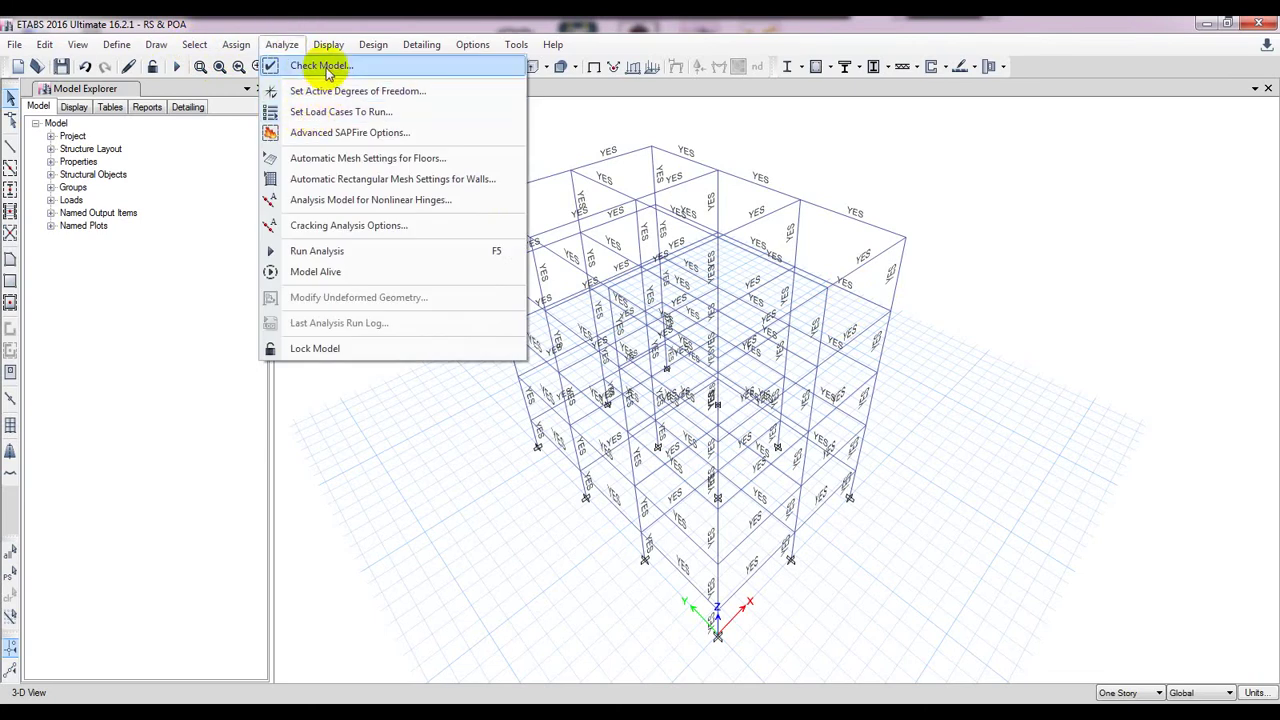
left_click(322, 66)
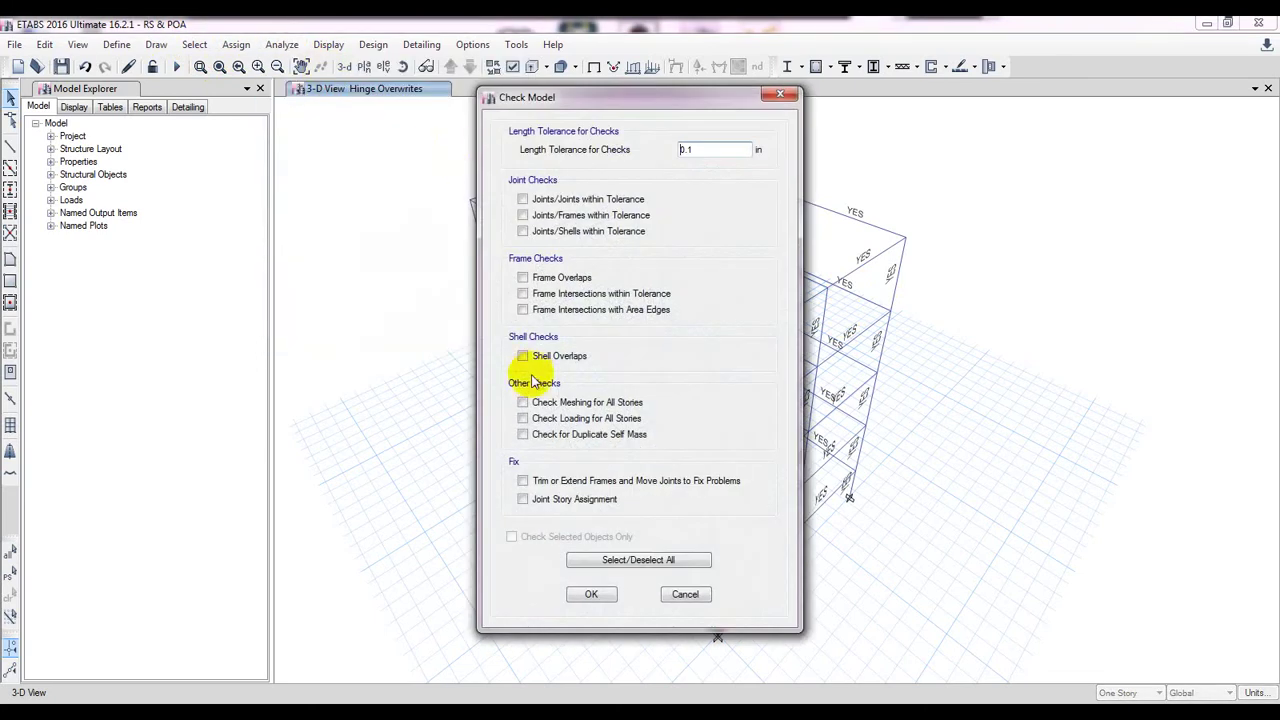
left_click(624, 566)
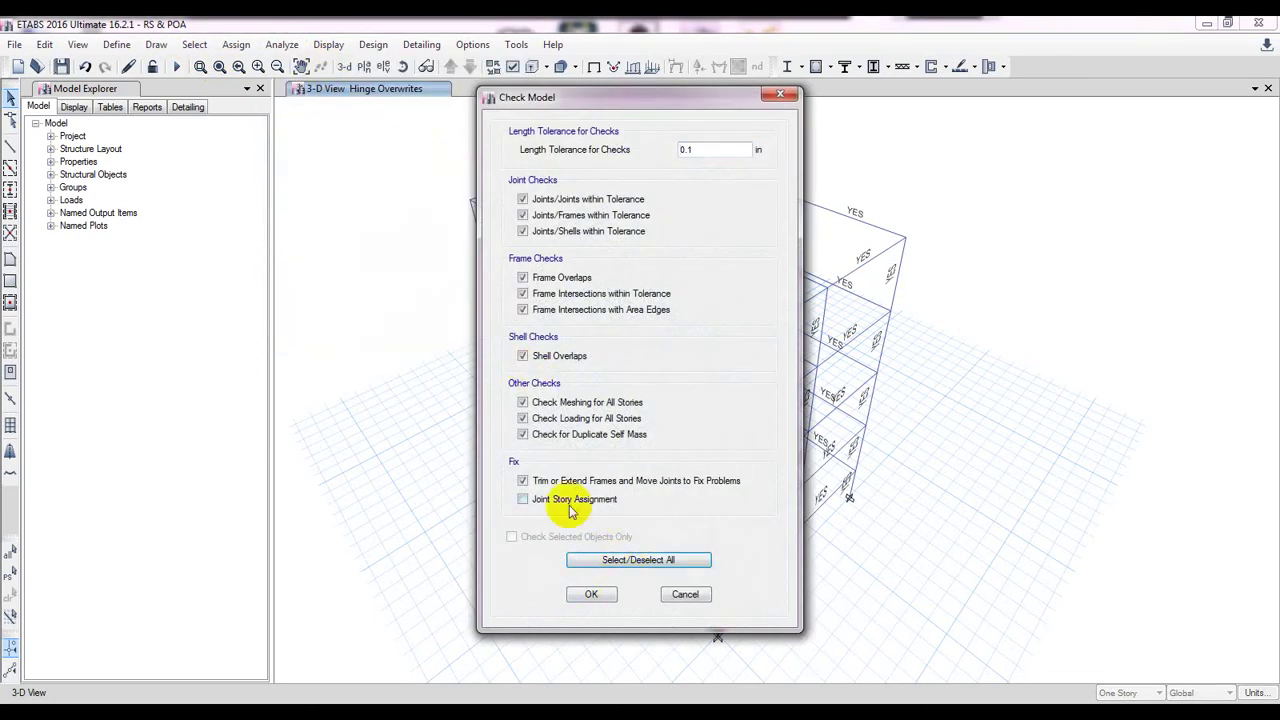
left_click(598, 594)
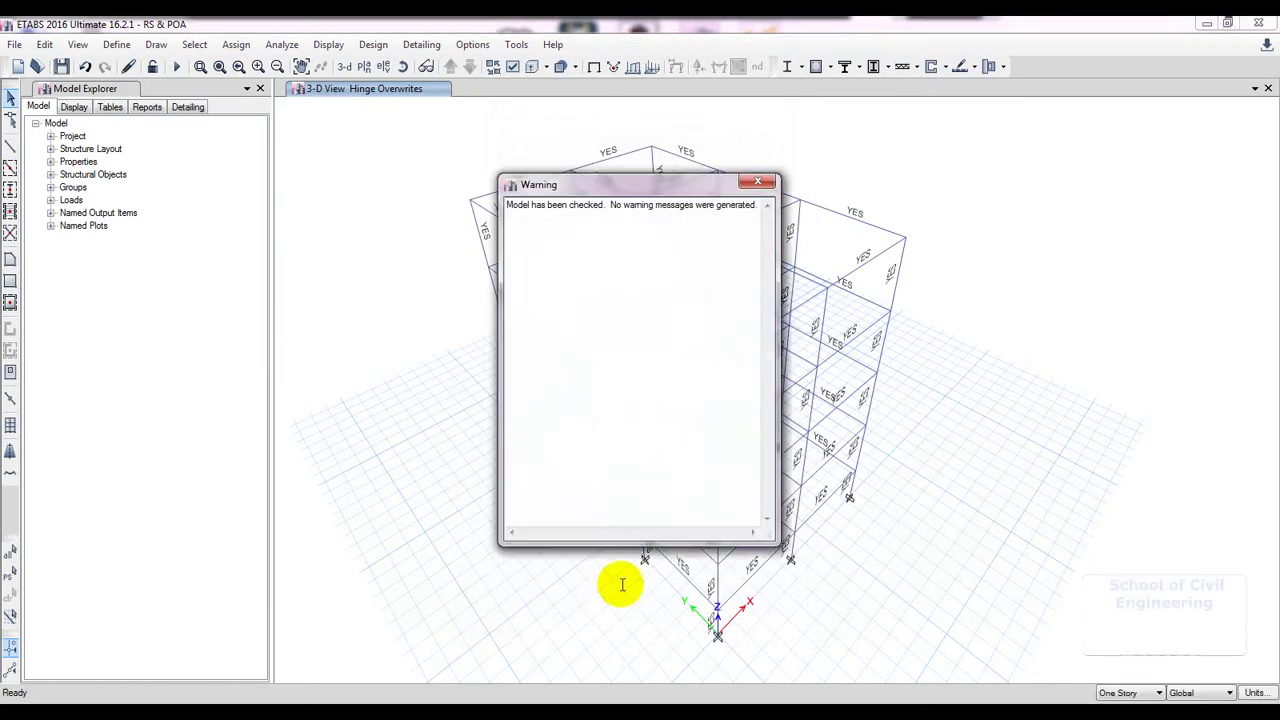
left_click(757, 181)
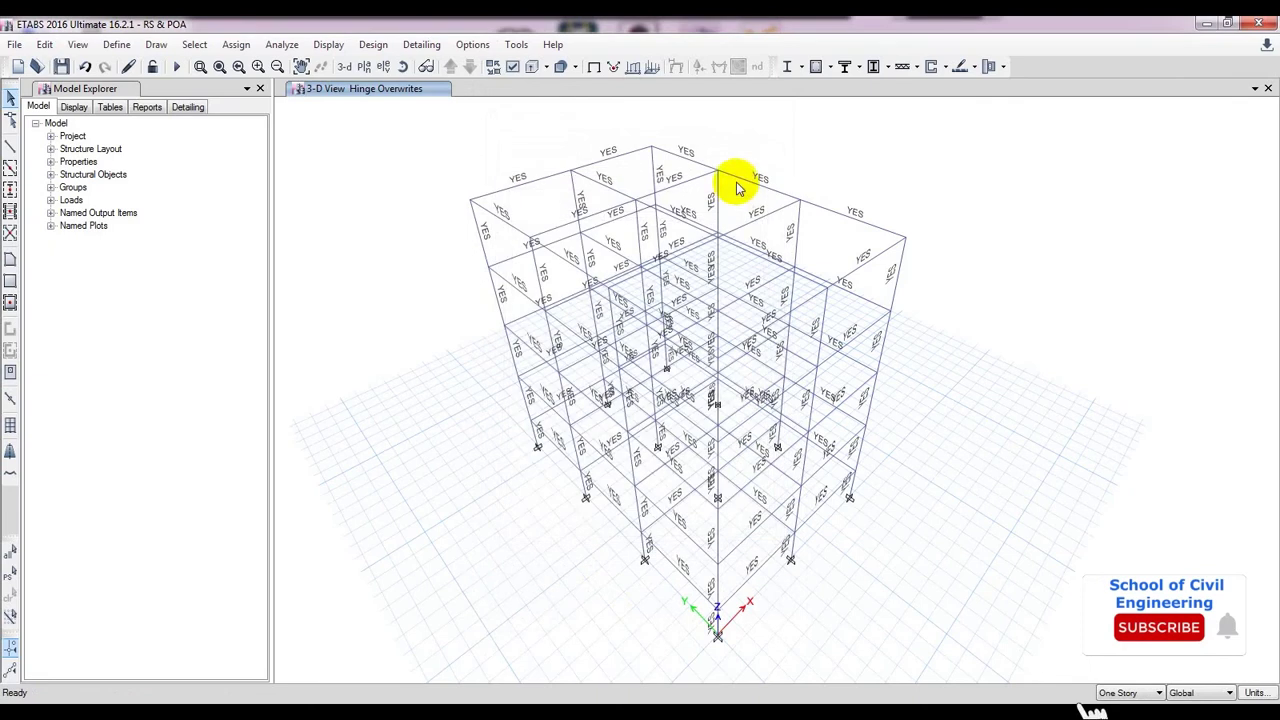
Set Dead, Live and RS to Do Not Run, leaving Modal, POAx and POAy.
left_click(282, 45)
left_click(316, 111)
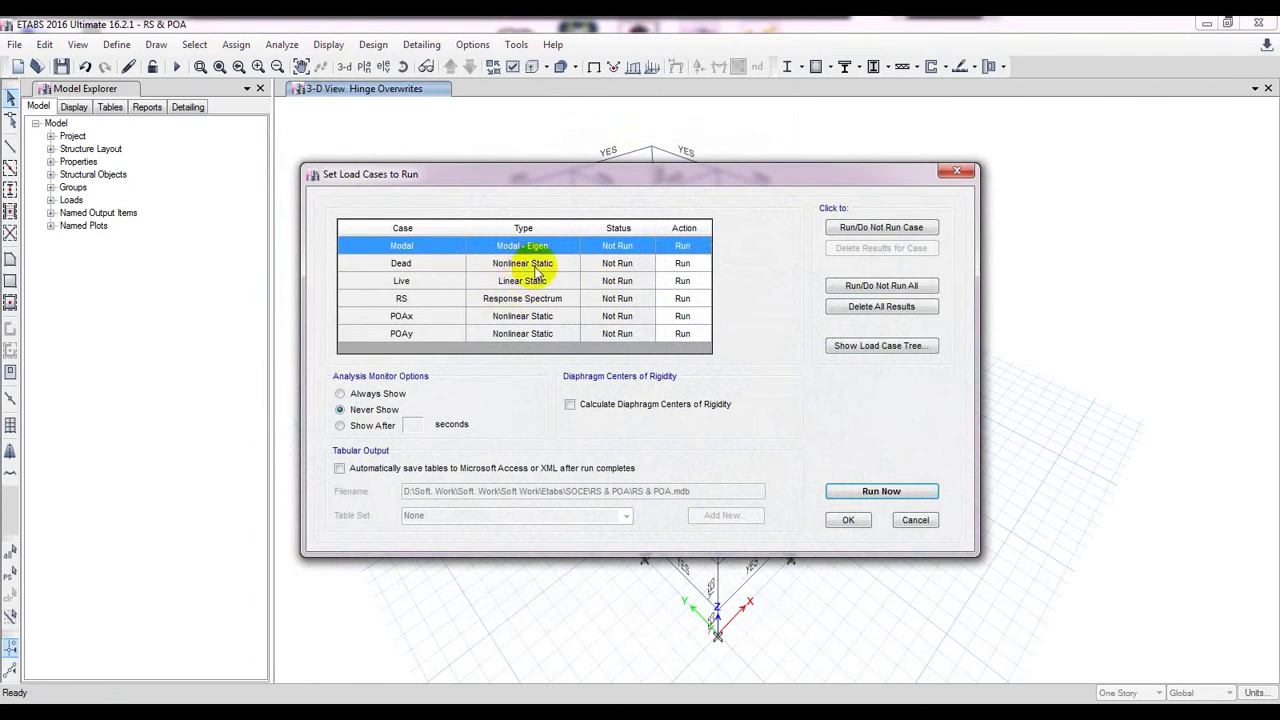
left_click_drag(535, 268, 535, 302)
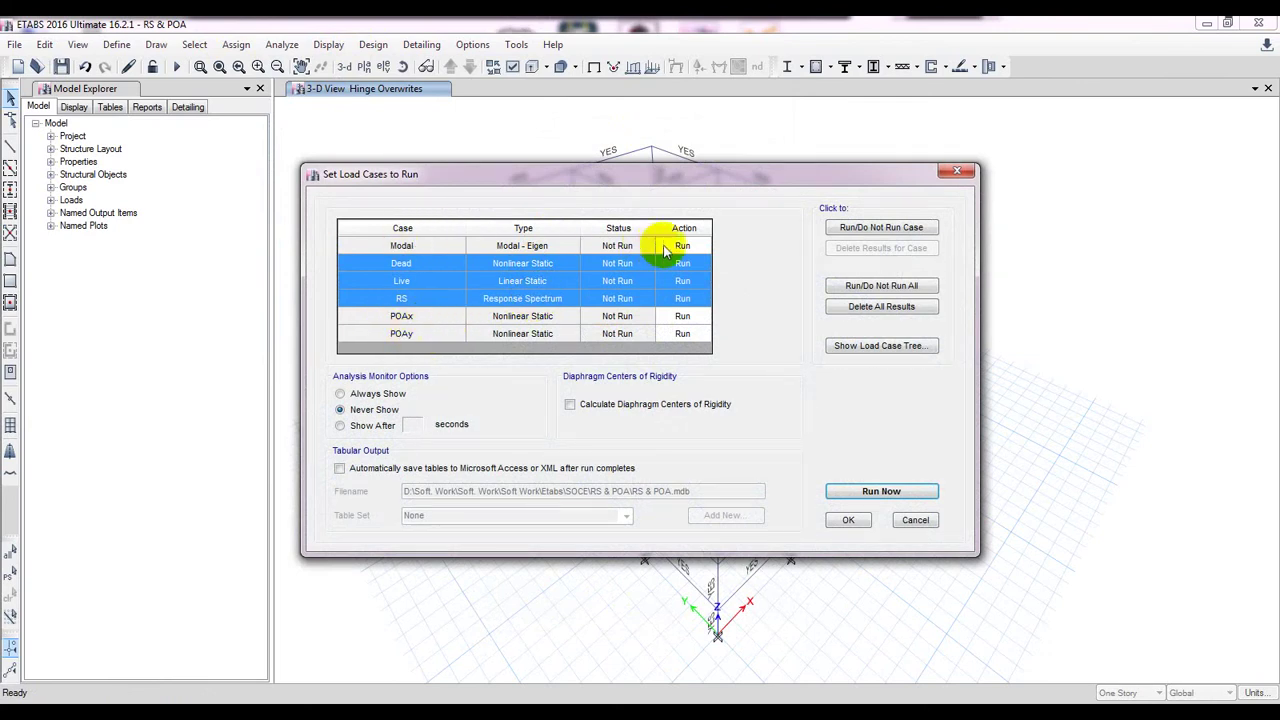
left_click(873, 229)
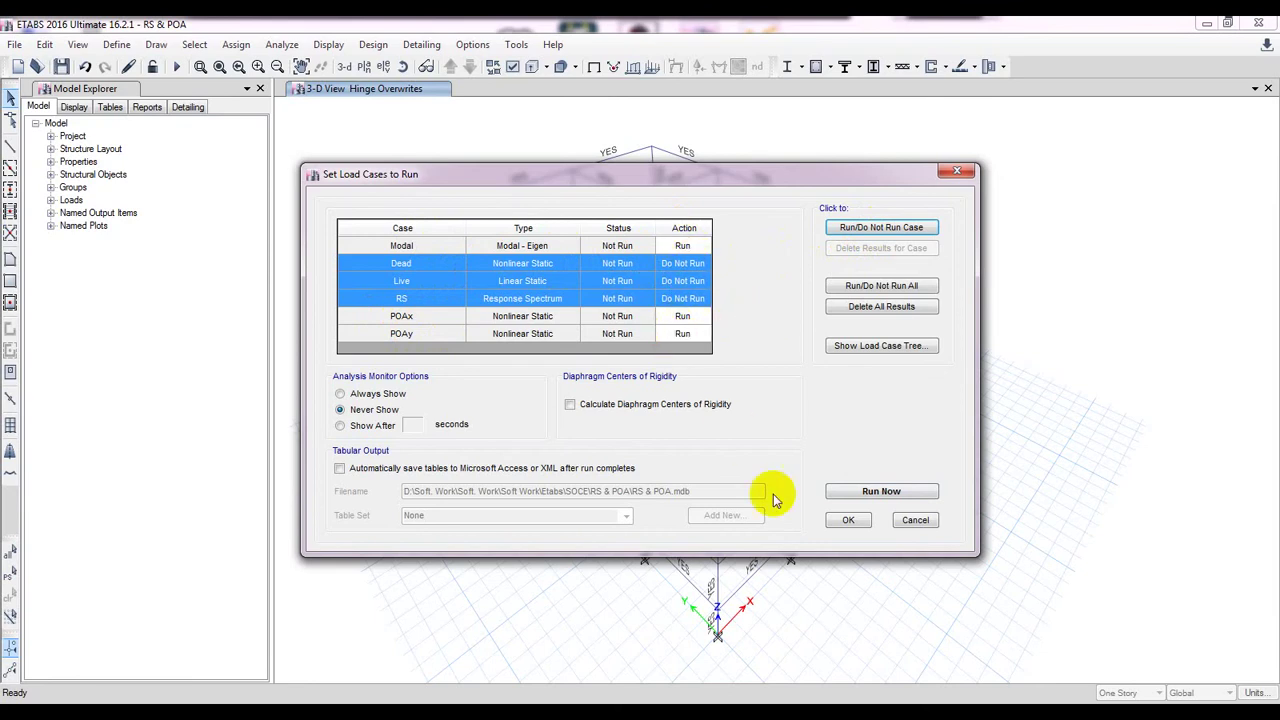
left_click(843, 520)
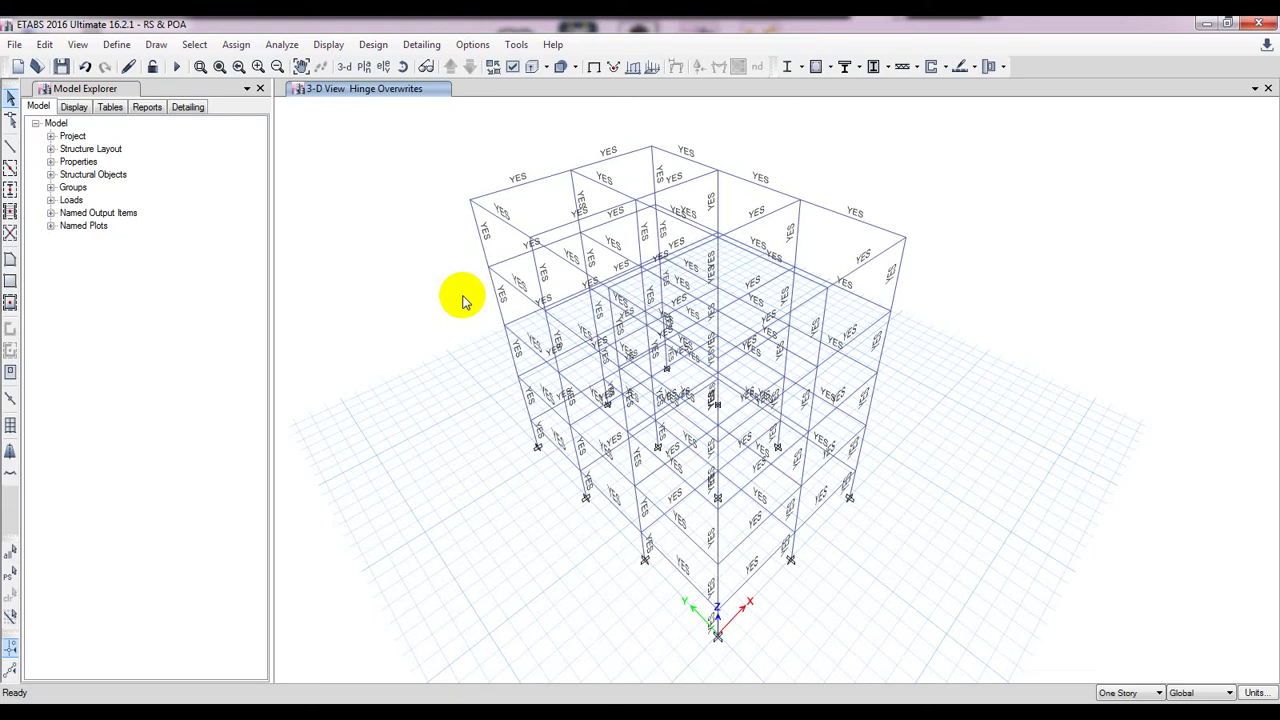
Open Analyze > Advanced SAPFire Options, which shows the Advanced Solver with Auto process.
left_click(282, 45)
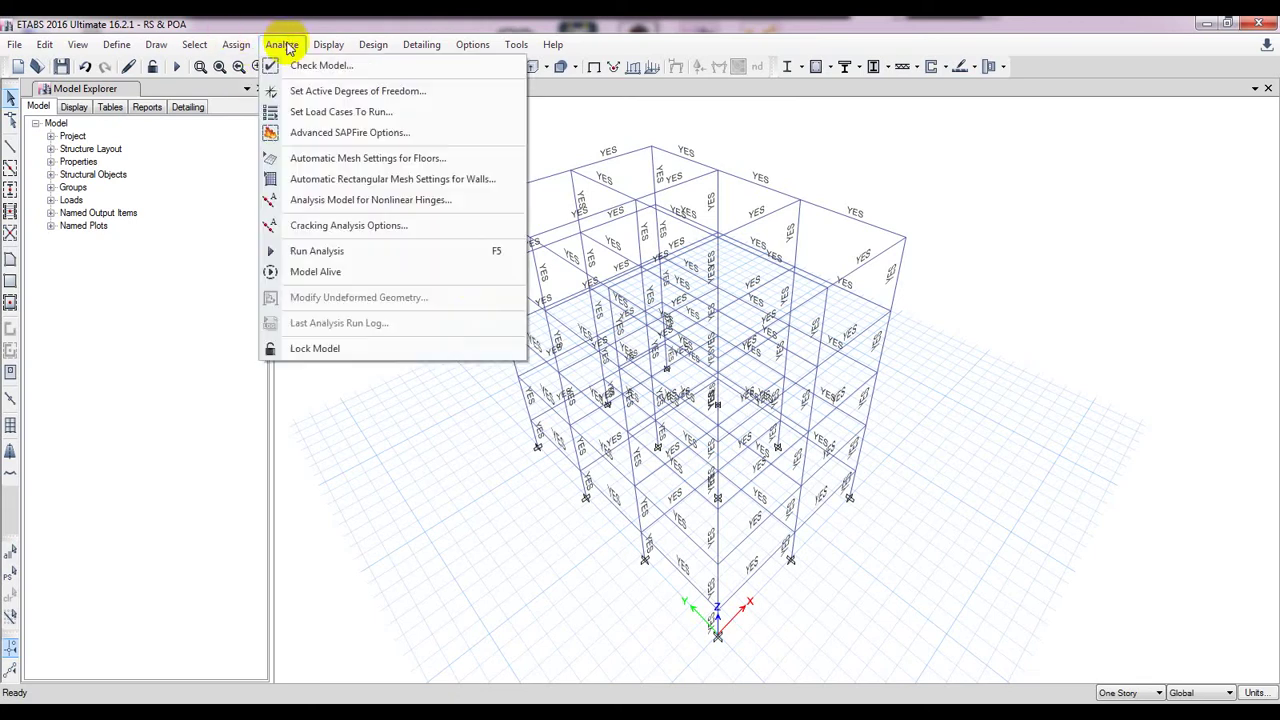
left_click(314, 134)
left_click_drag(643, 243, 570, 239)
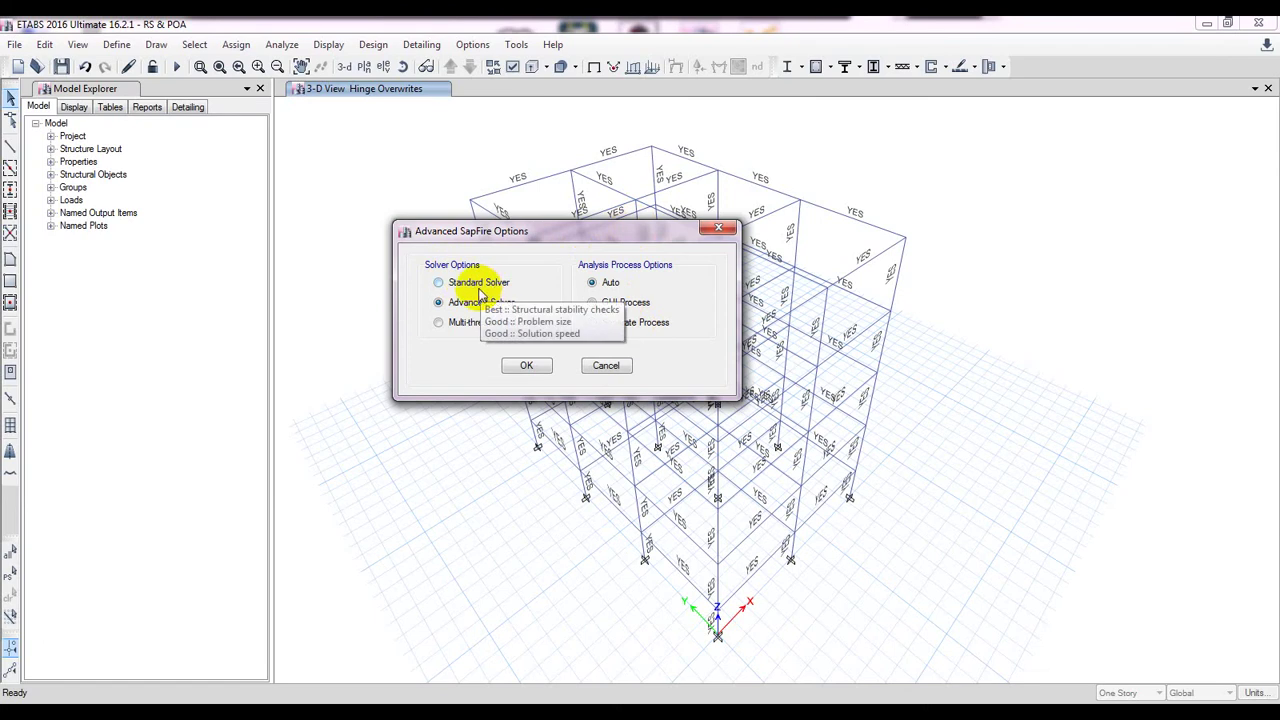
mouse_move(478, 290)
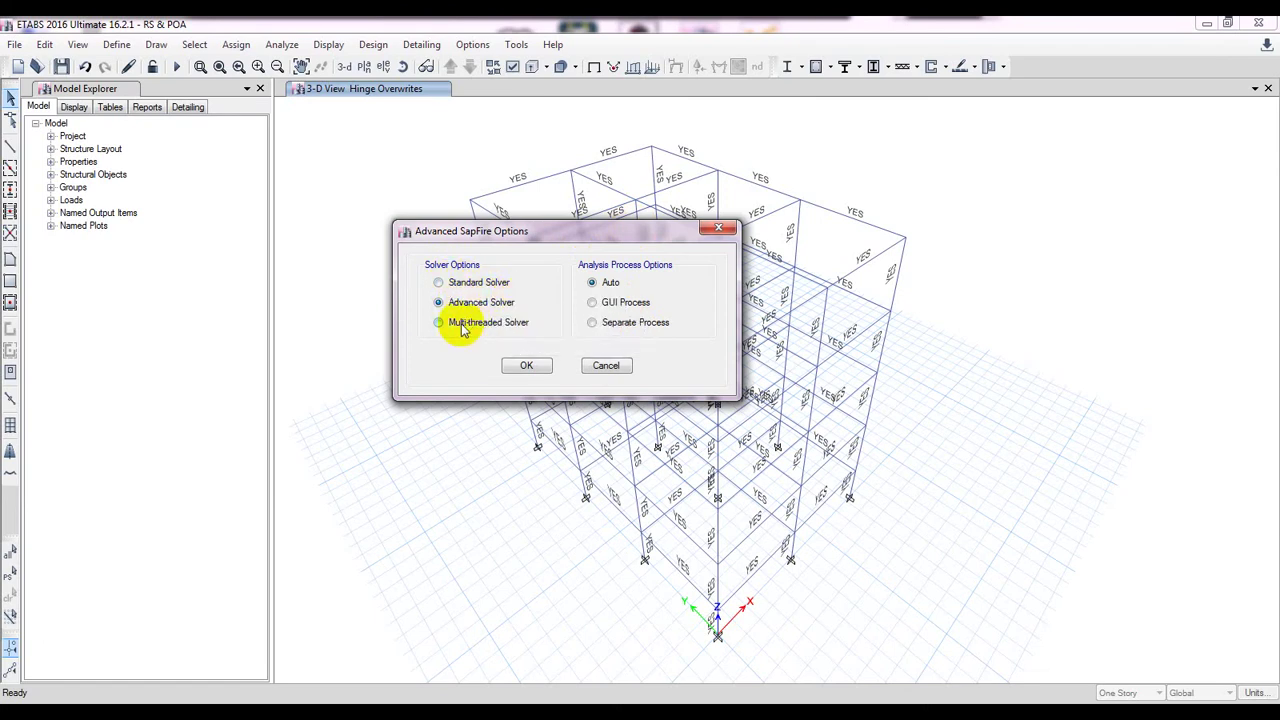
Confirm the Advanced Solver and Auto analysis process settings and close the SapFire dialog.
mouse_move(512, 330)
left_click_drag(562, 232, 555, 233)
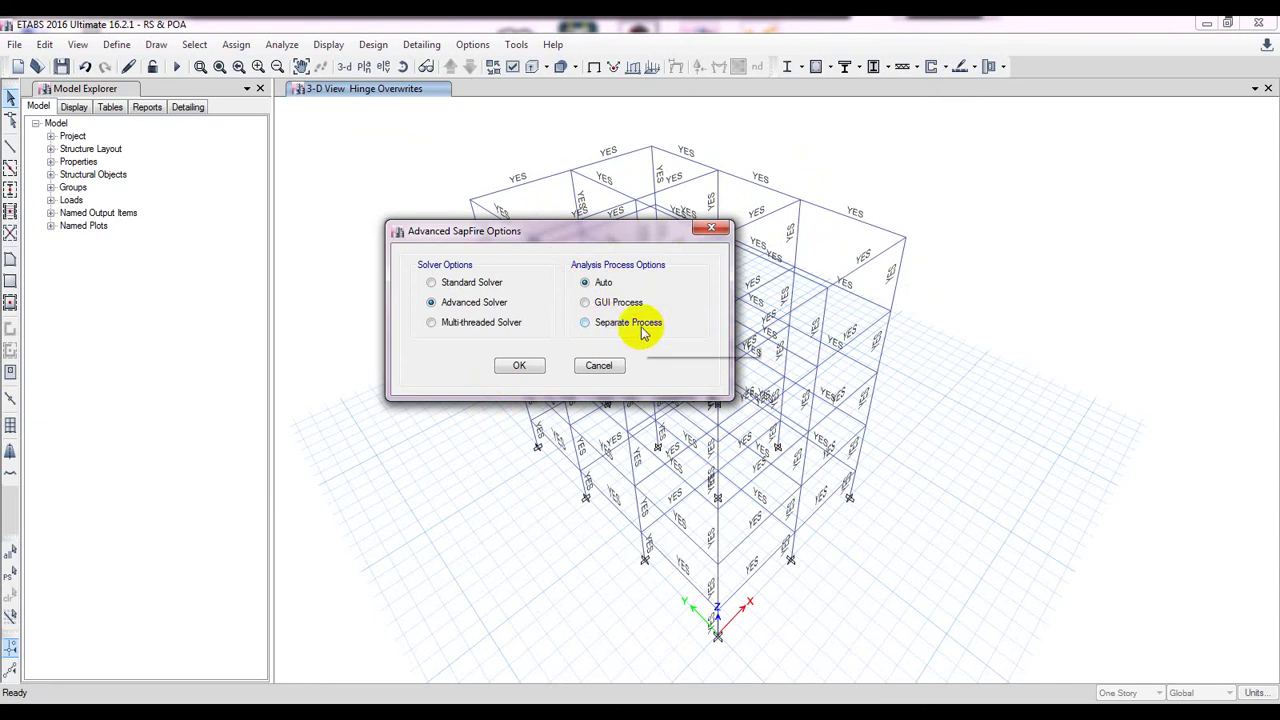
left_click(530, 366)
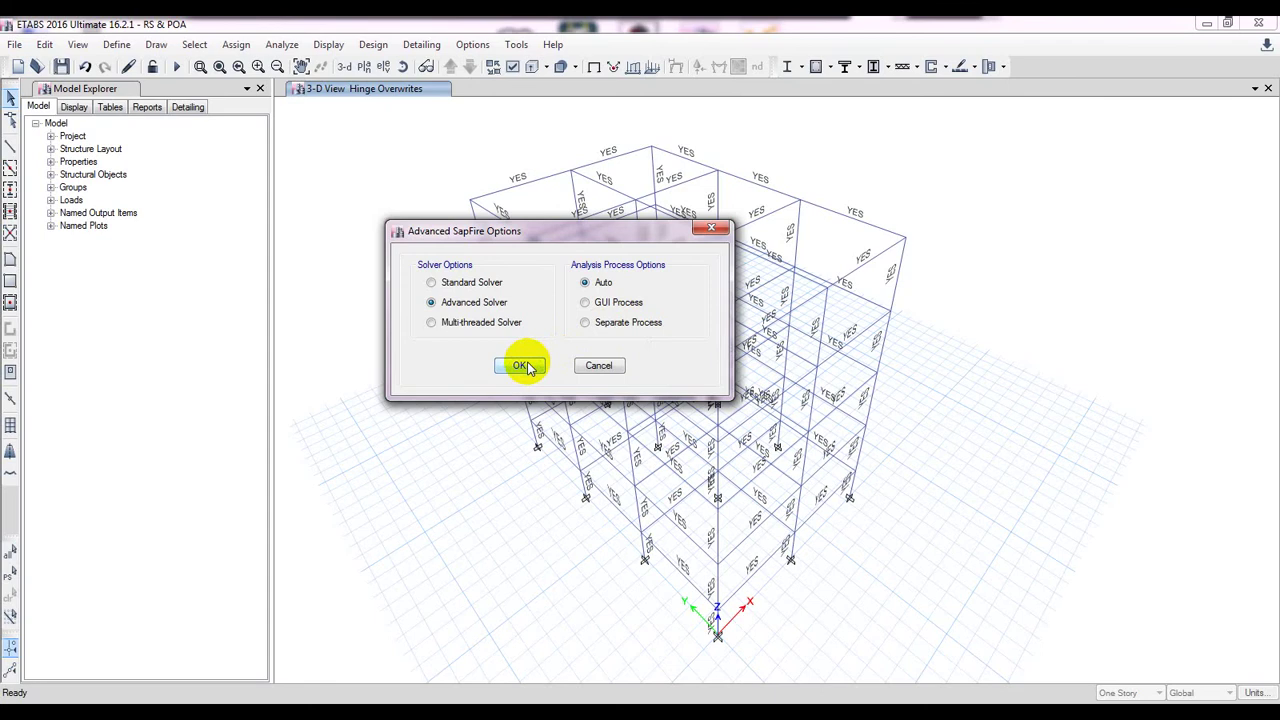
left_click(524, 366)
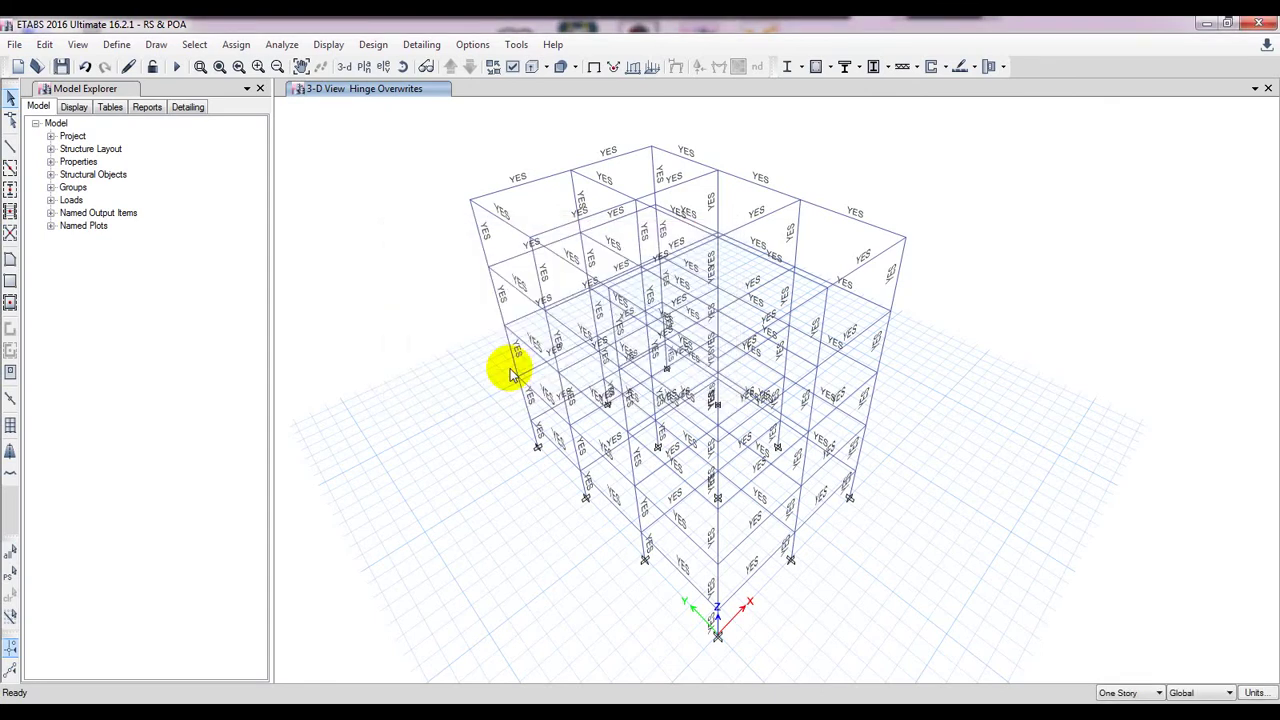
Check Floors and Walls in the 3-D view's display options and apply them.
left_click(270, 52)
left_click(273, 52)
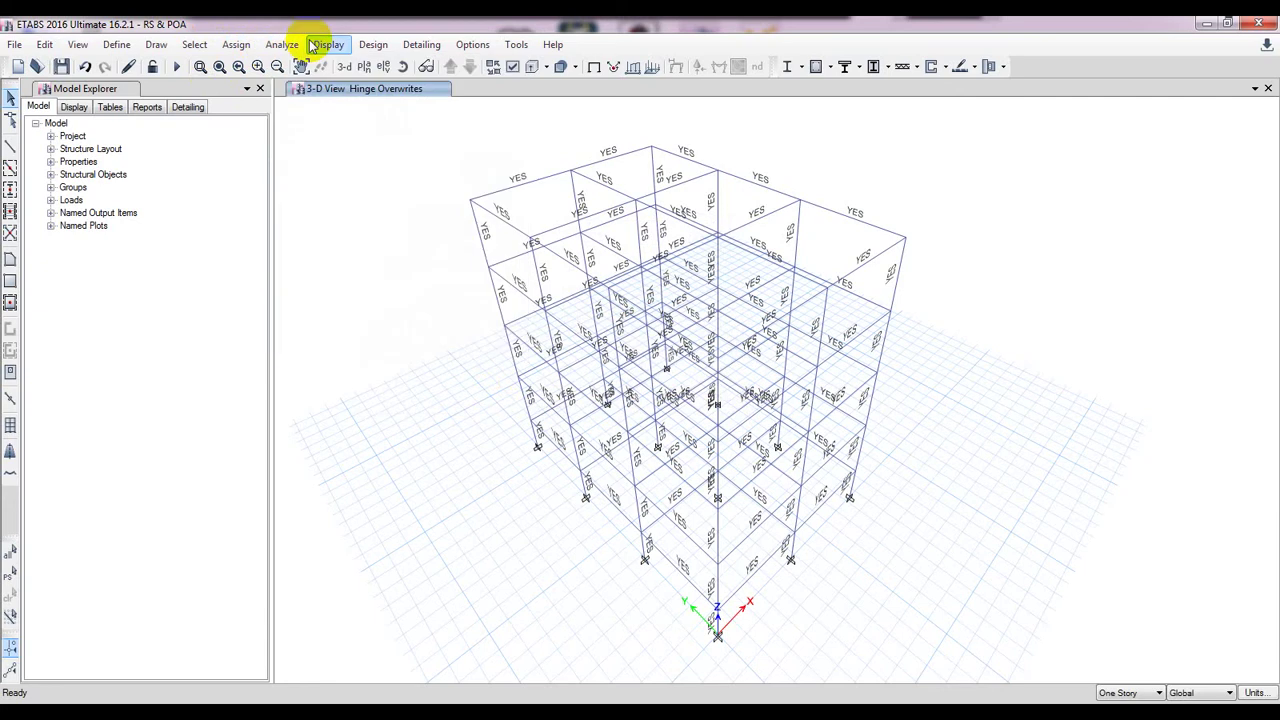
left_click(282, 44)
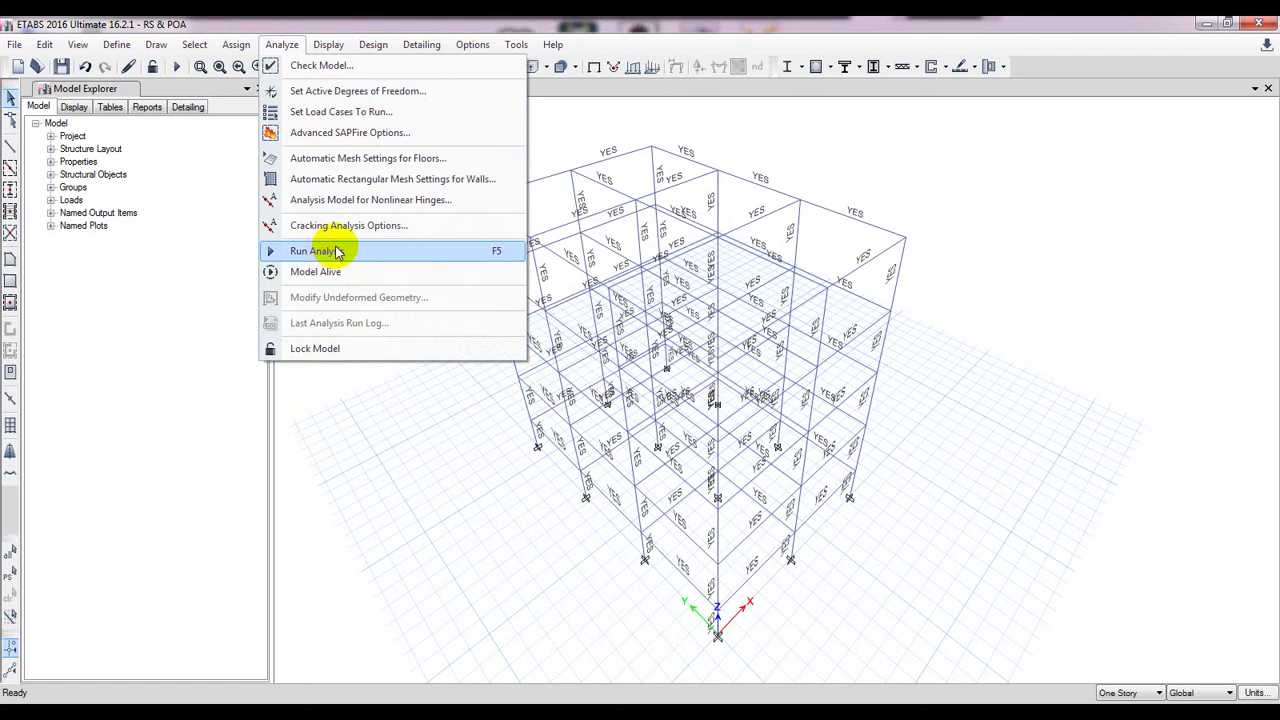
left_click(330, 396)
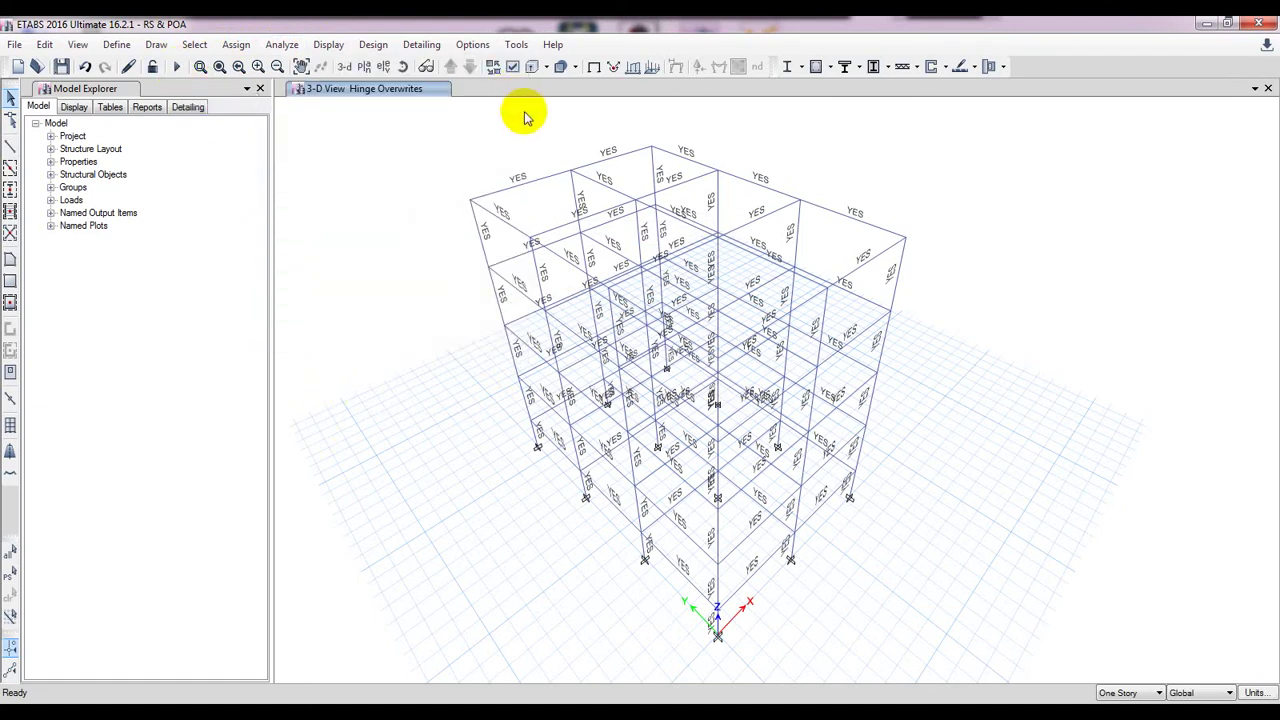
left_click(511, 67)
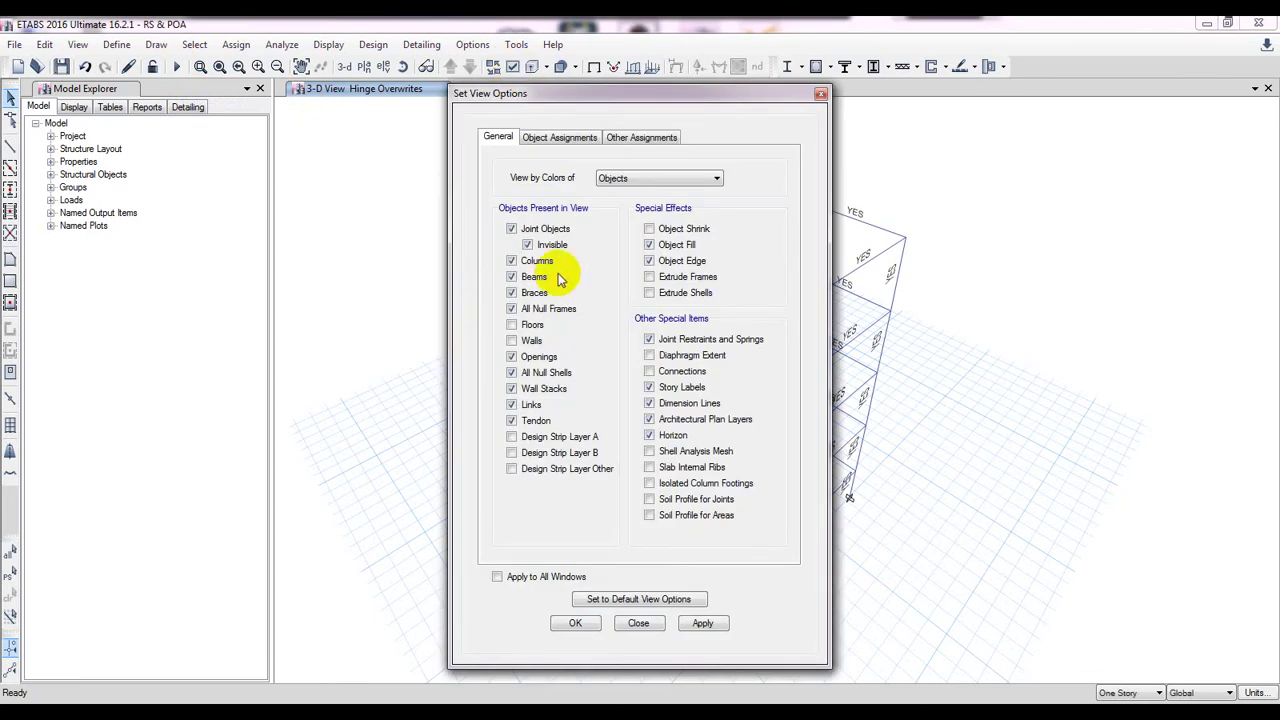
left_click(524, 341)
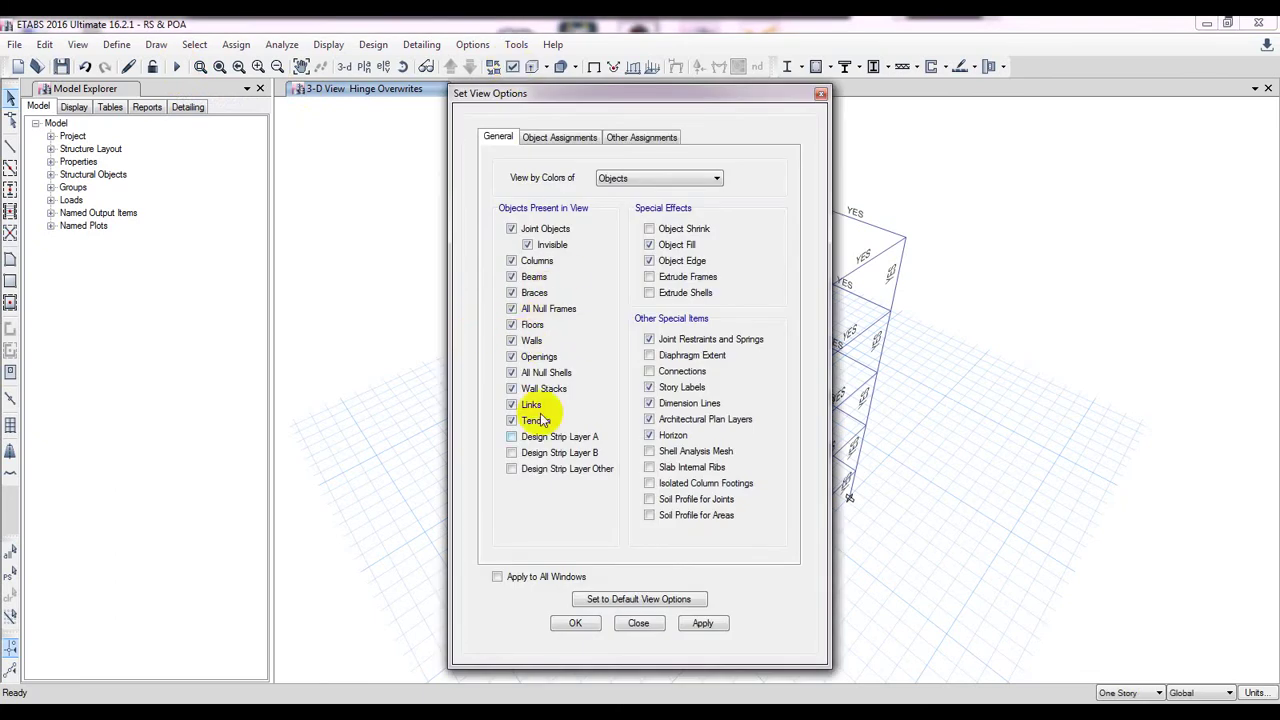
left_click(698, 623)
left_click(573, 623)
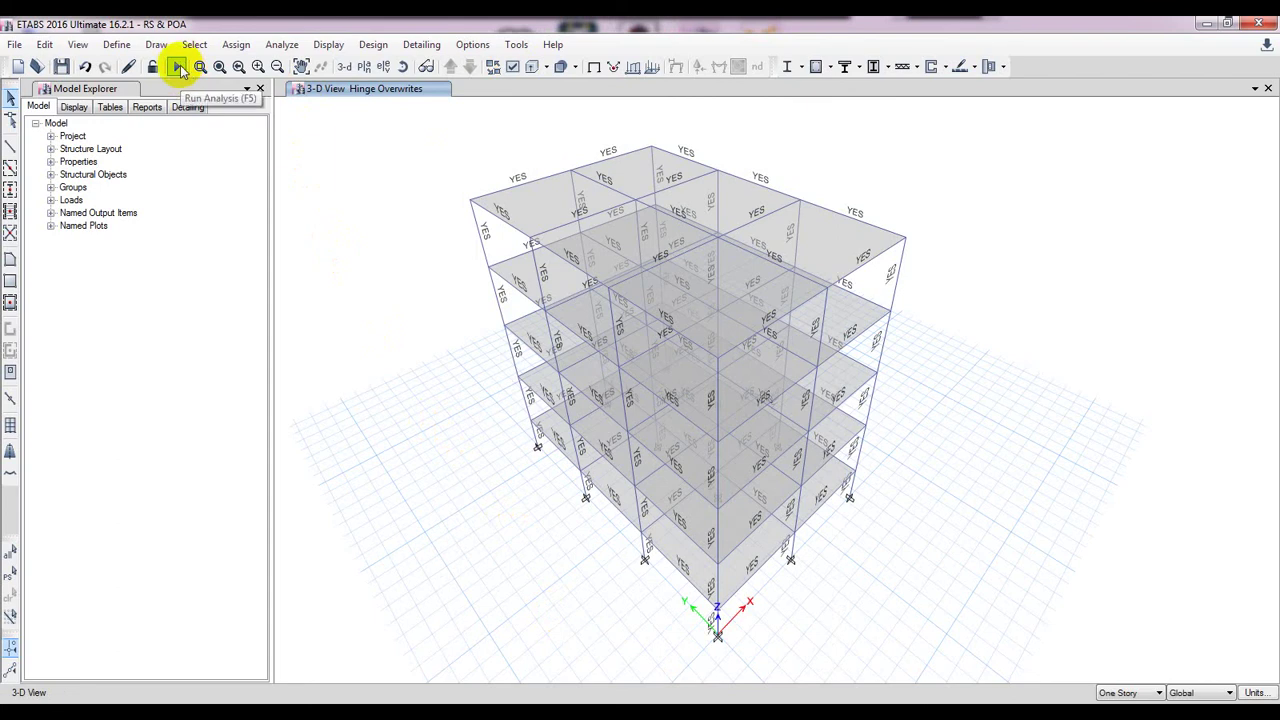
Start the analysis with the Run Analysis (F5) toolbar button.
left_click(179, 67)
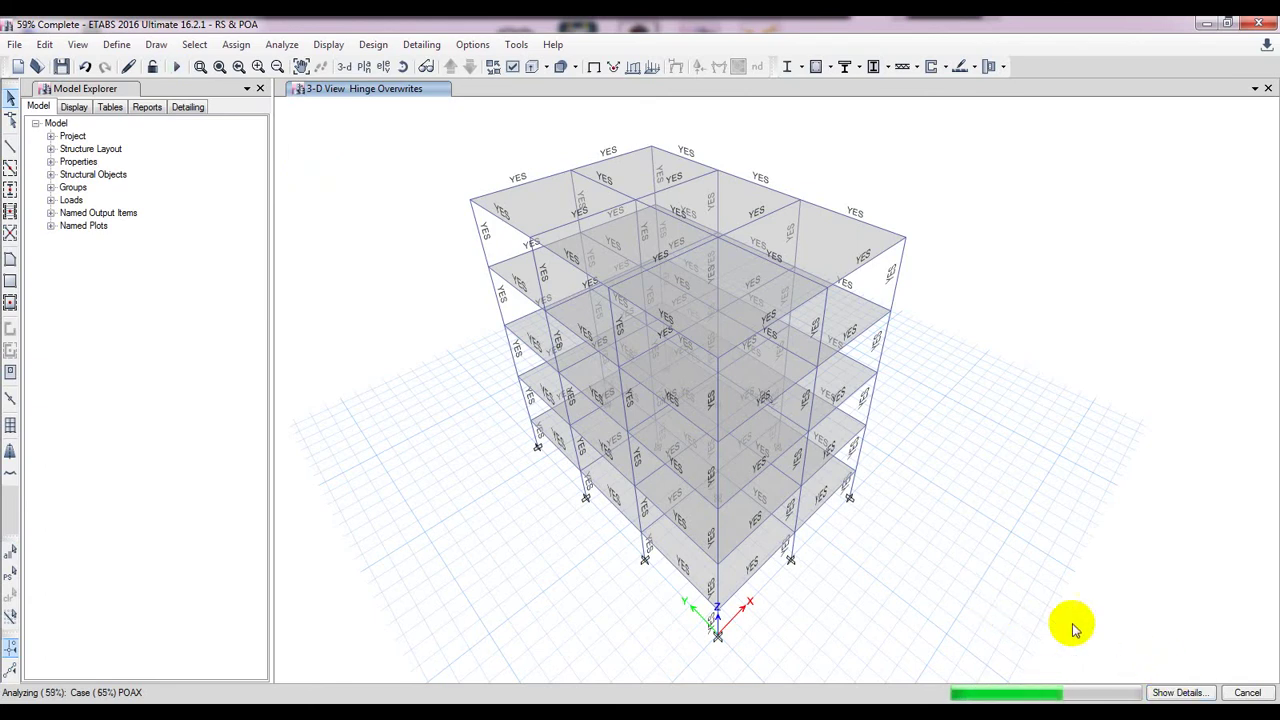
Show the detailed analysis log and wait for the Mode 1 shape (period 0.741 s).
left_click(1178, 694)
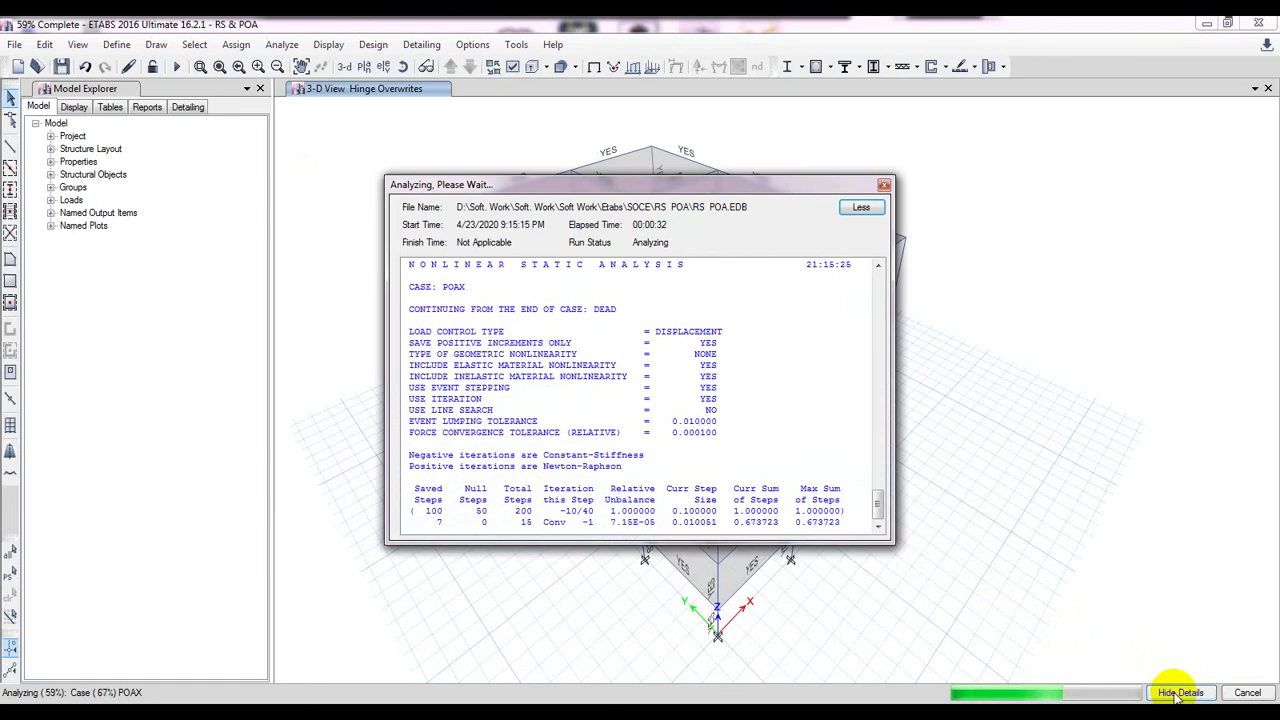
left_click_drag(687, 195, 699, 159)
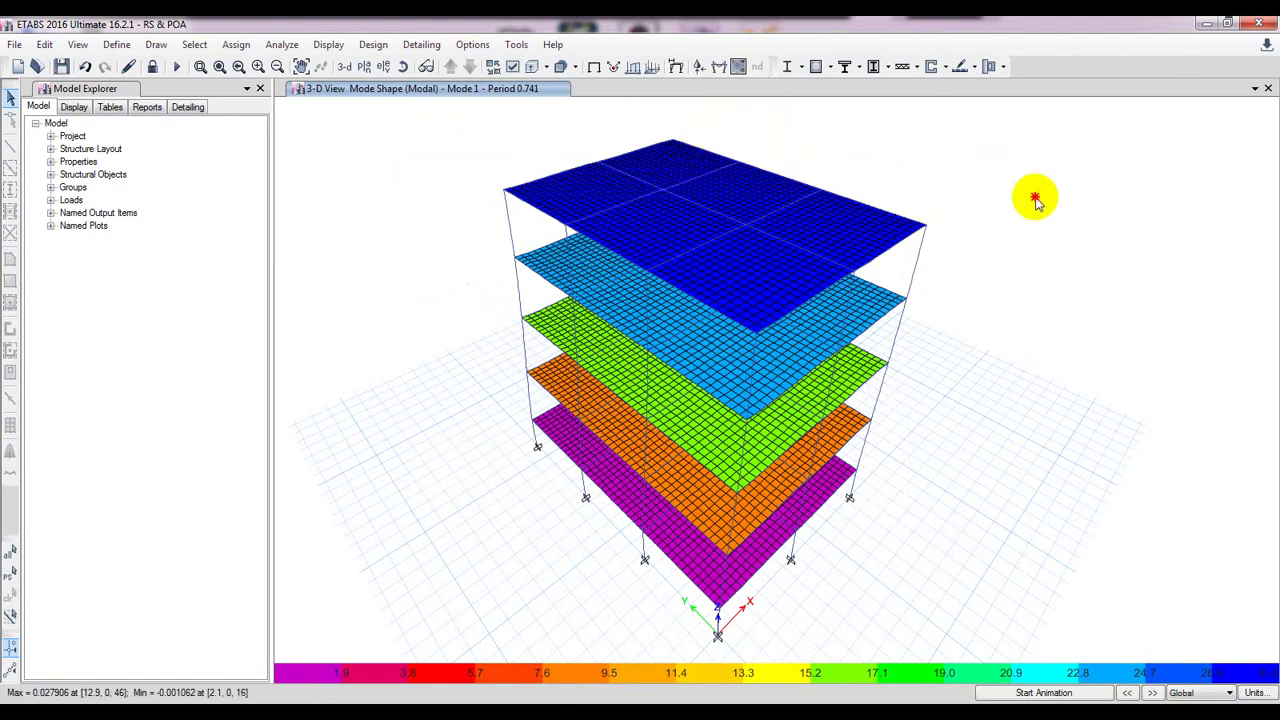
Step forward and back through the first few modal shapes.
left_click(1152, 693)
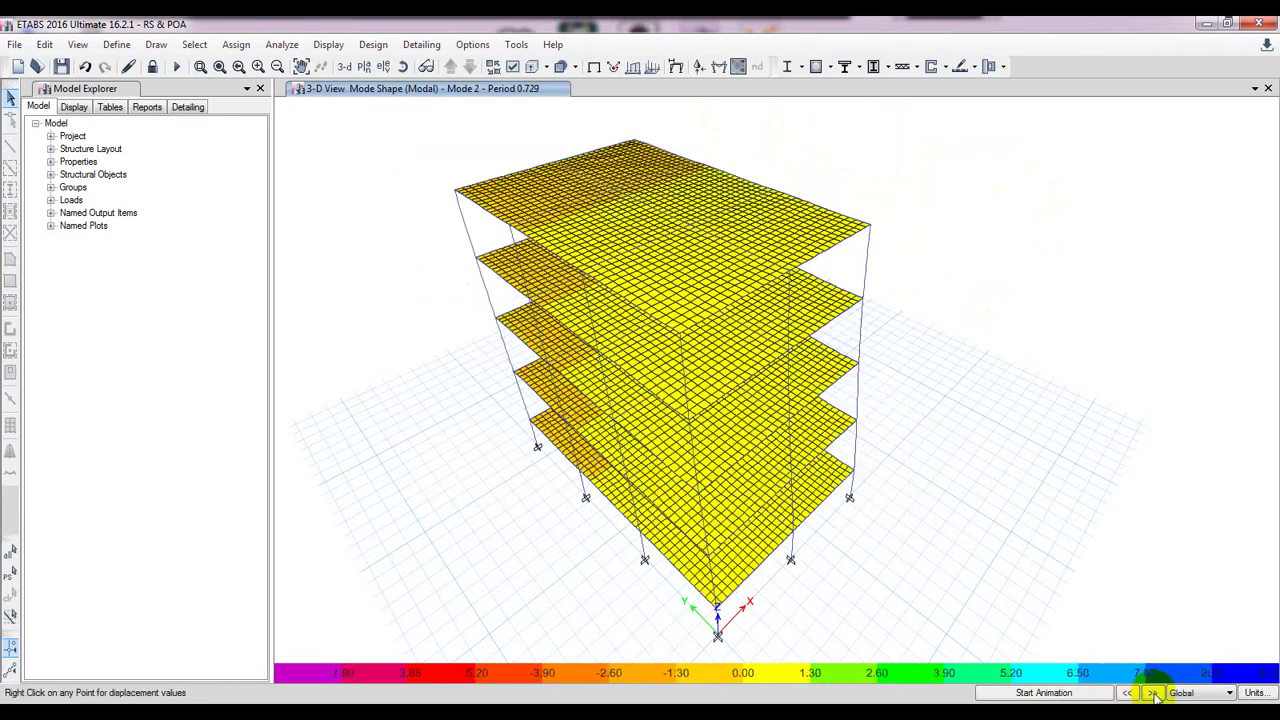
left_click(1152, 693)
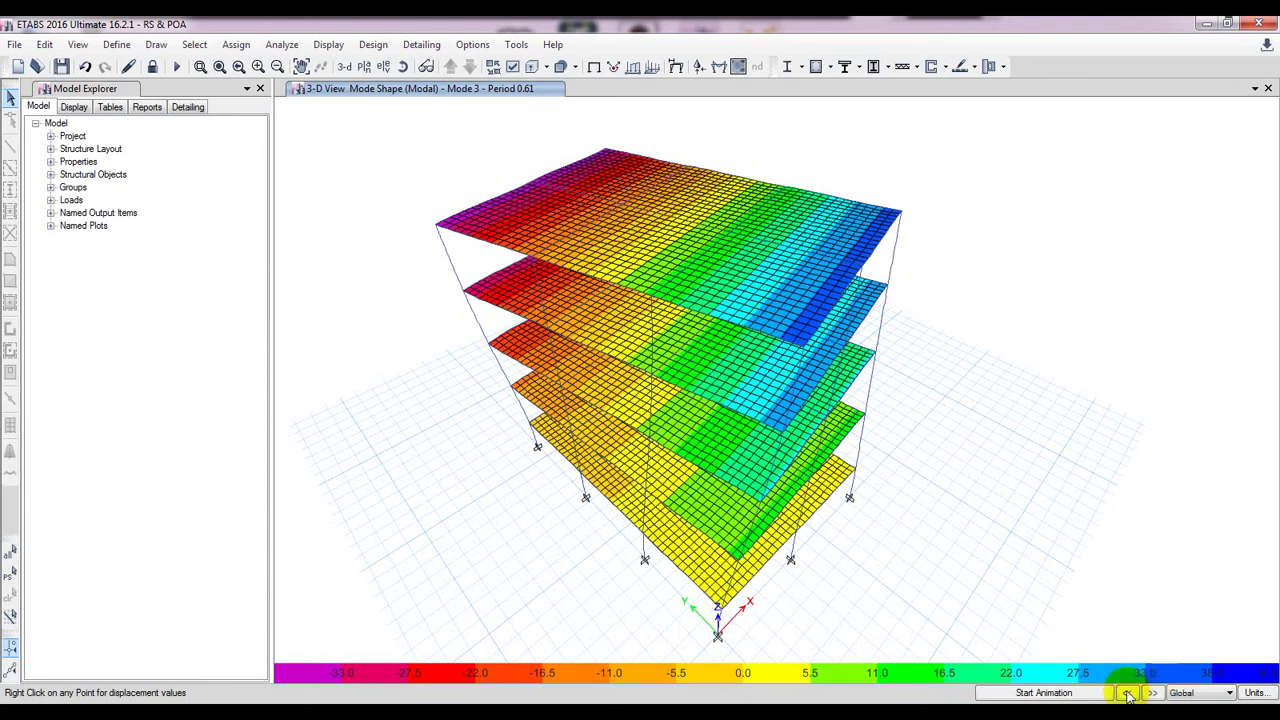
left_click(1127, 693)
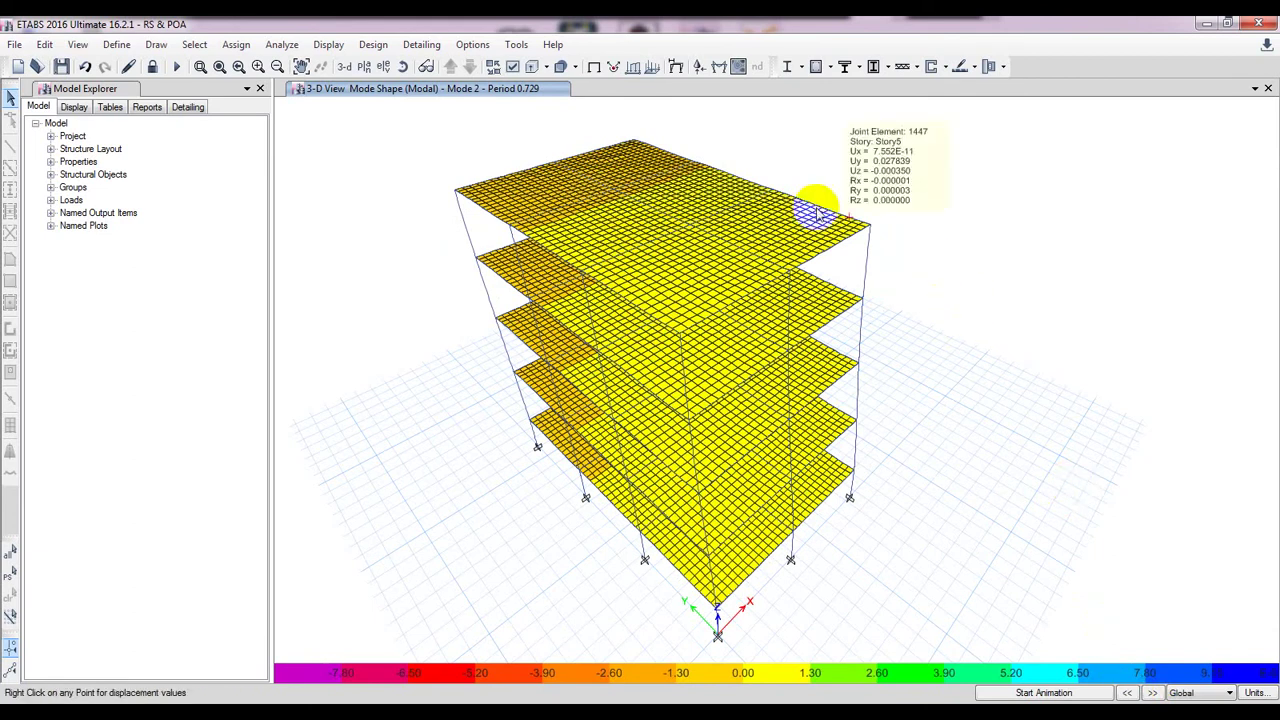
mouse_move(763, 452)
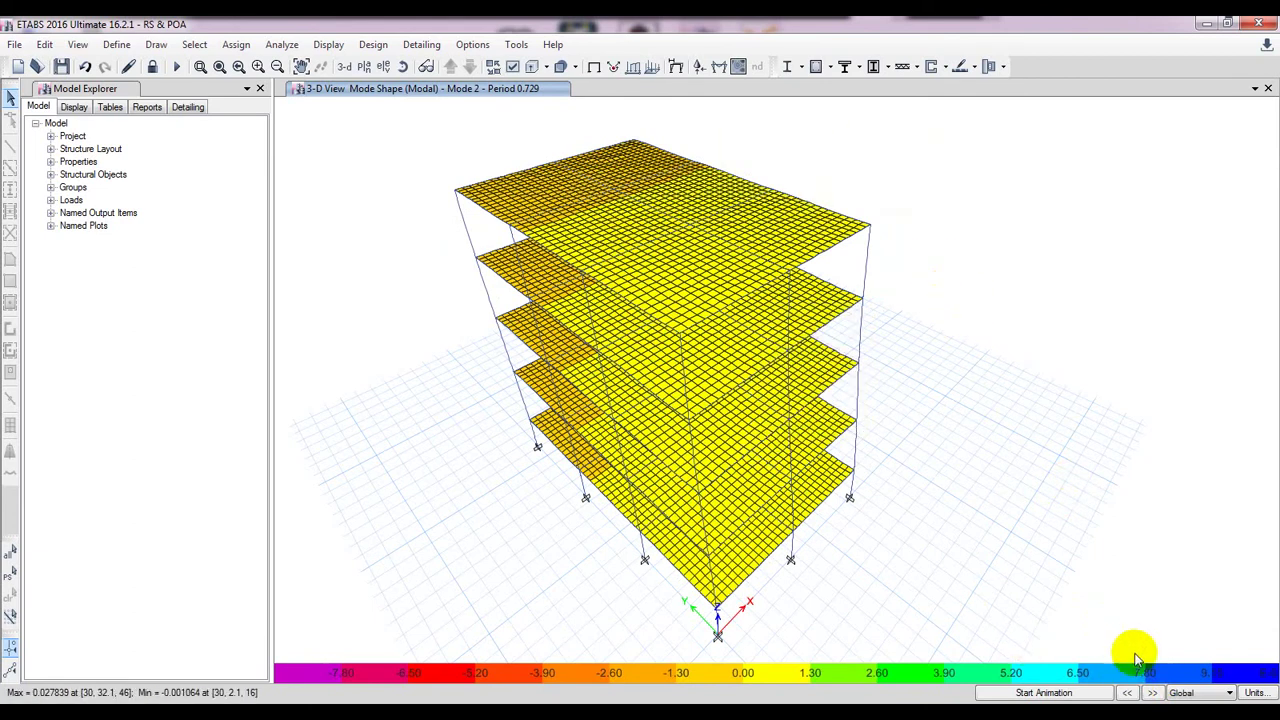
left_click(1129, 694)
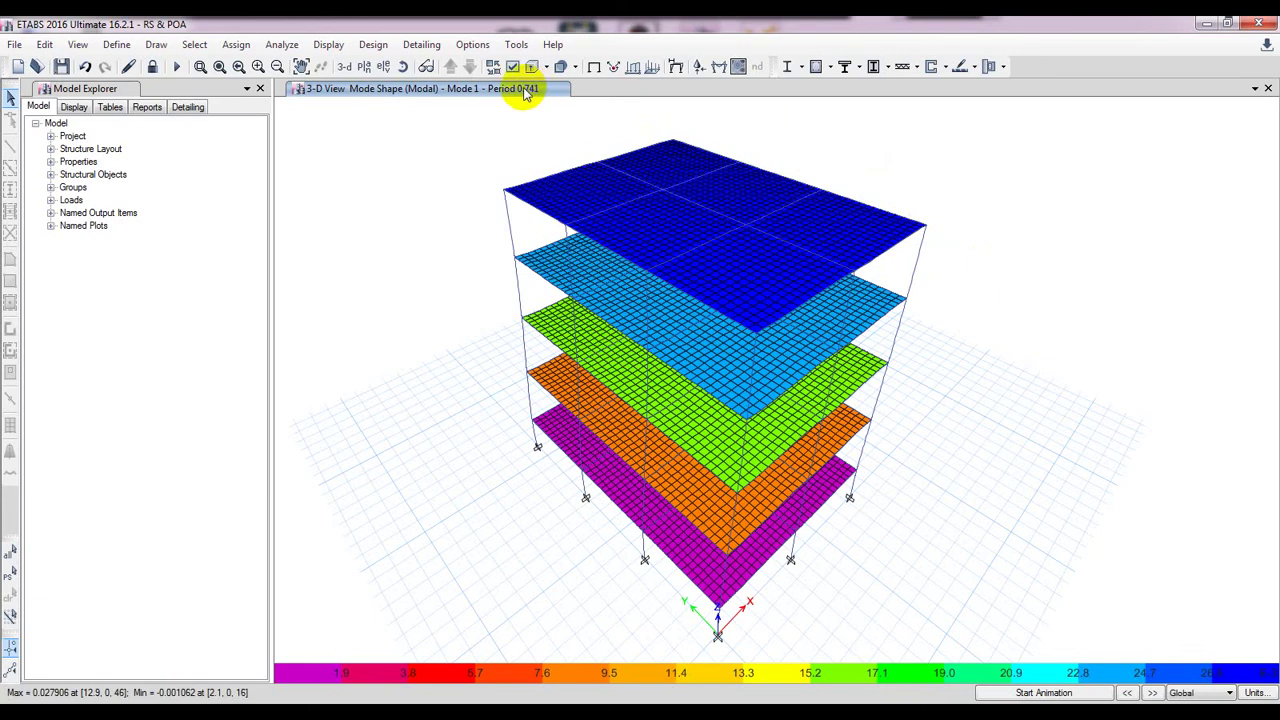
left_click(1152, 693)
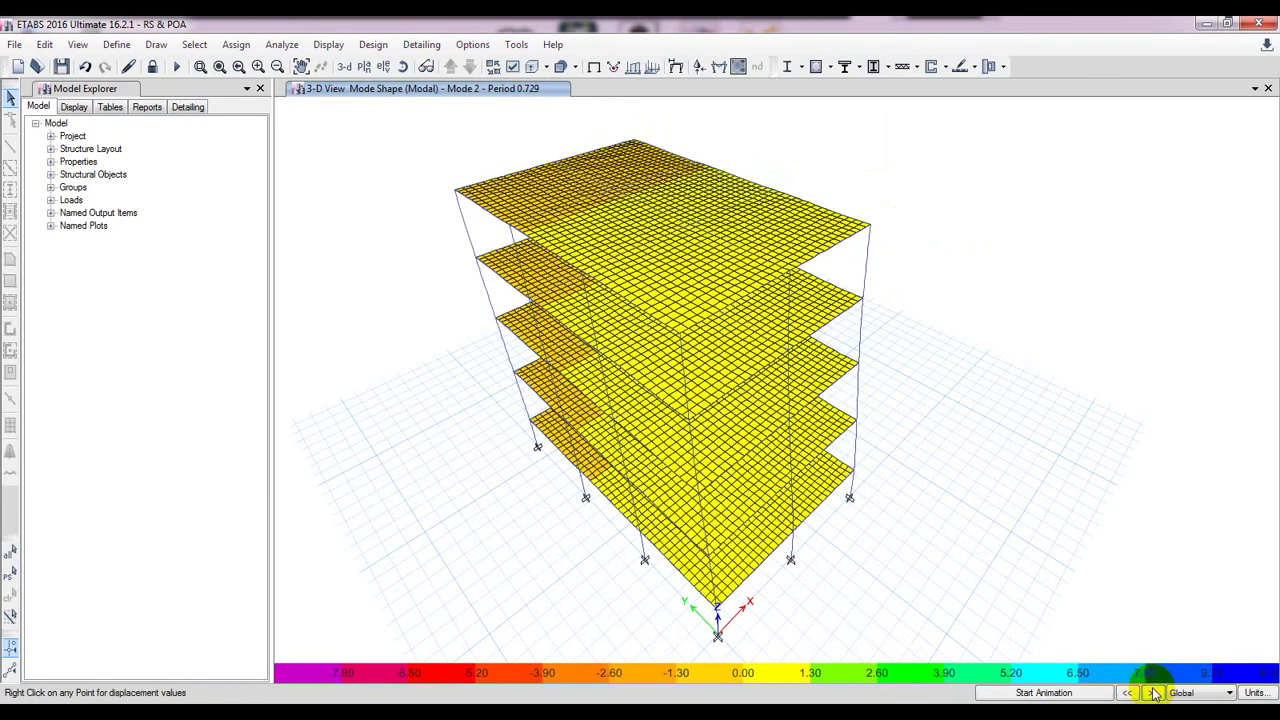
left_click(1154, 693)
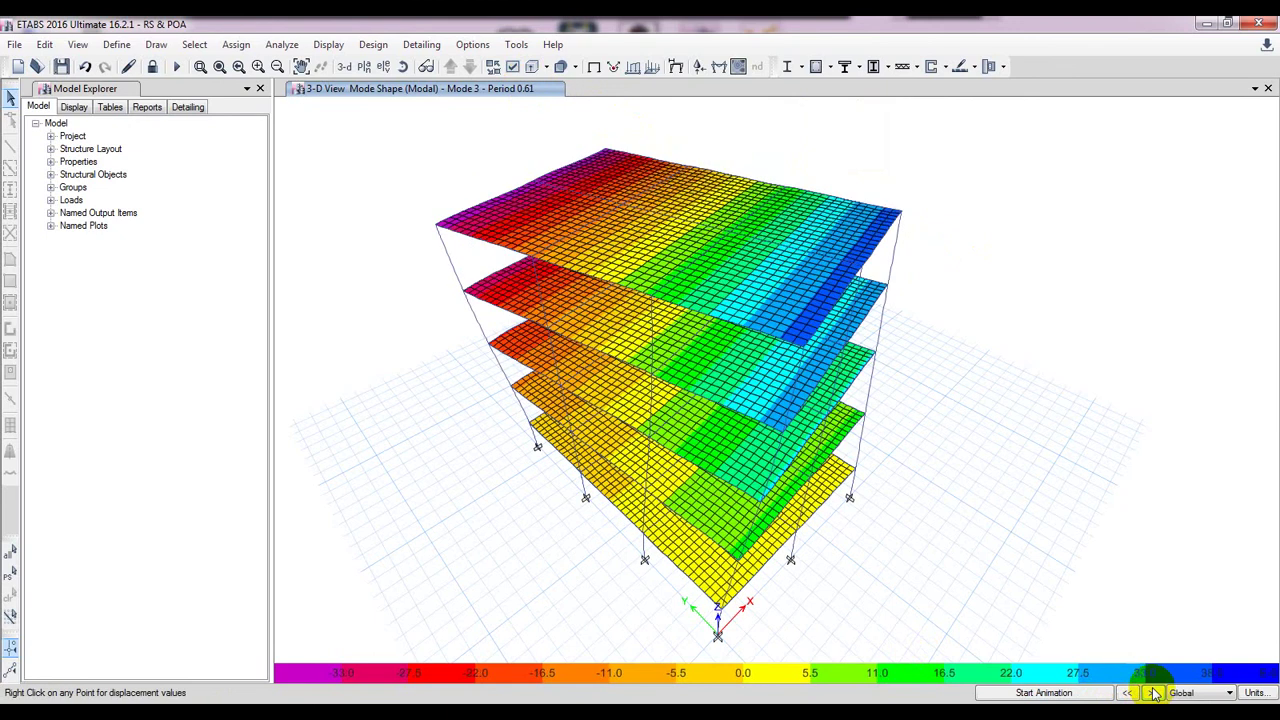
Check joint displacements at Story2 joints, then advance to Mode 6 (period 0.178 s).
right_click(698, 240)
right_click(513, 403)
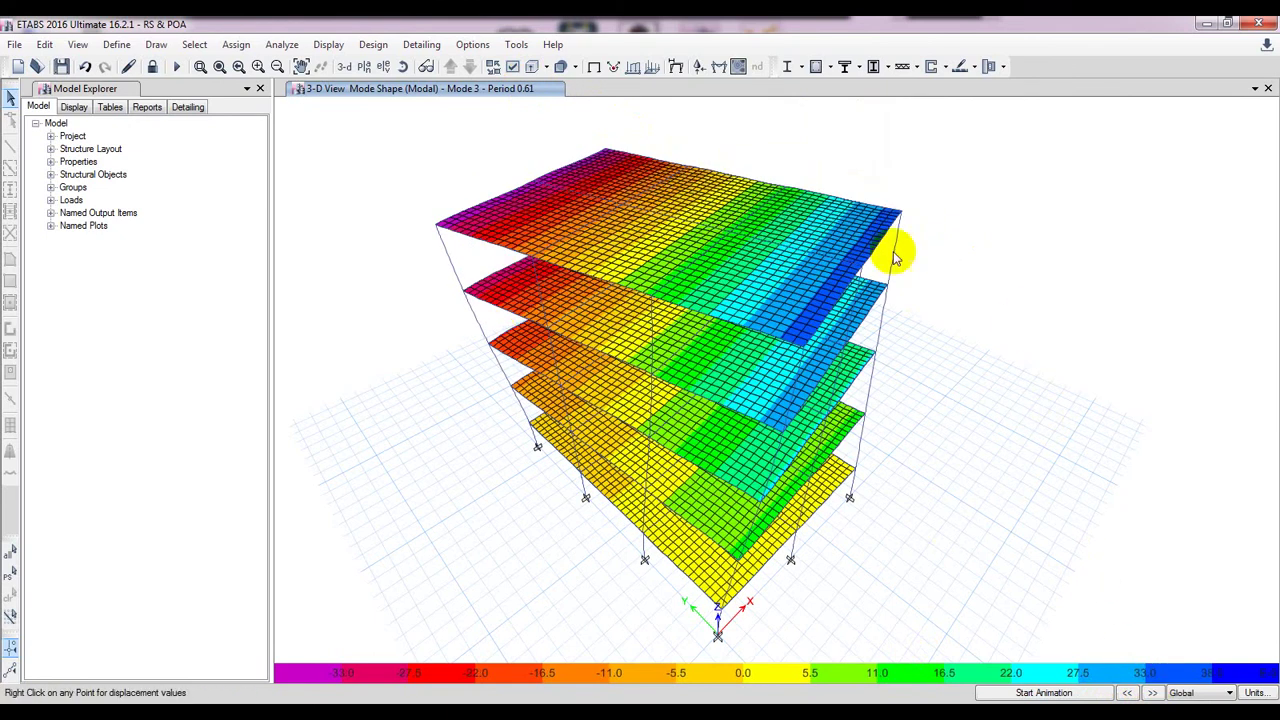
right_click(530, 410)
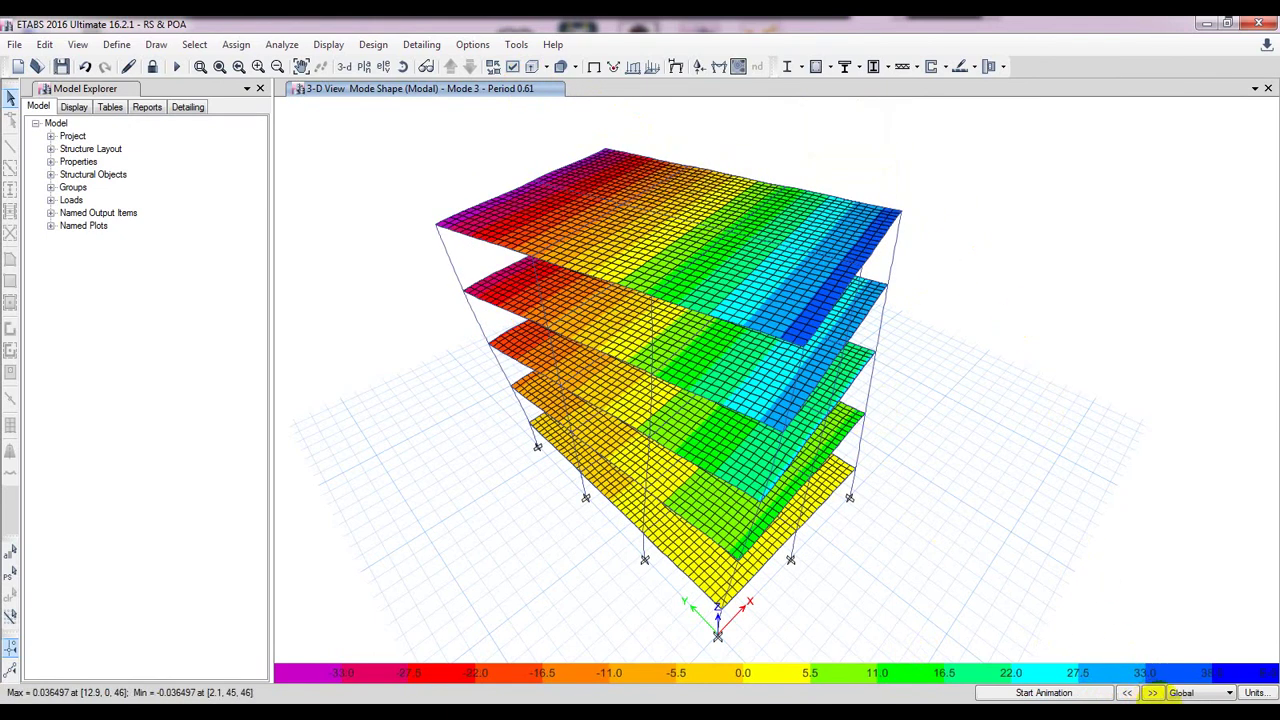
left_click(1154, 693)
left_click(1153, 693)
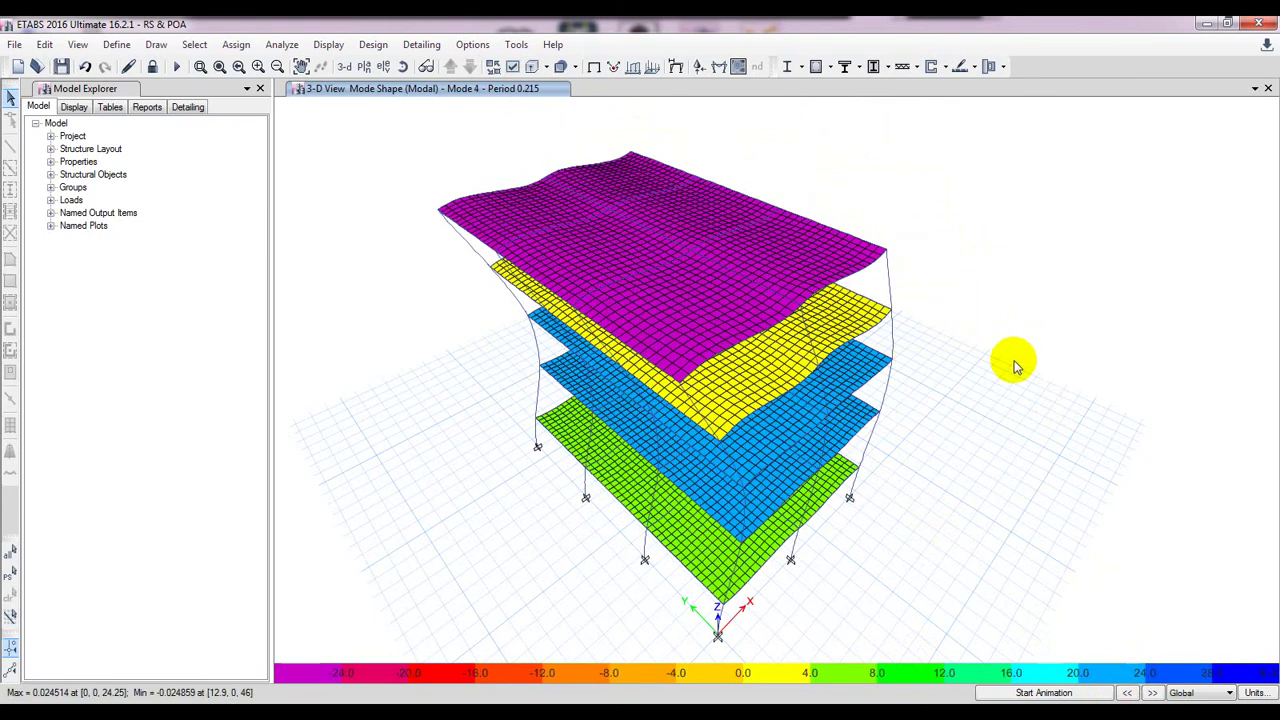
left_click(1153, 693)
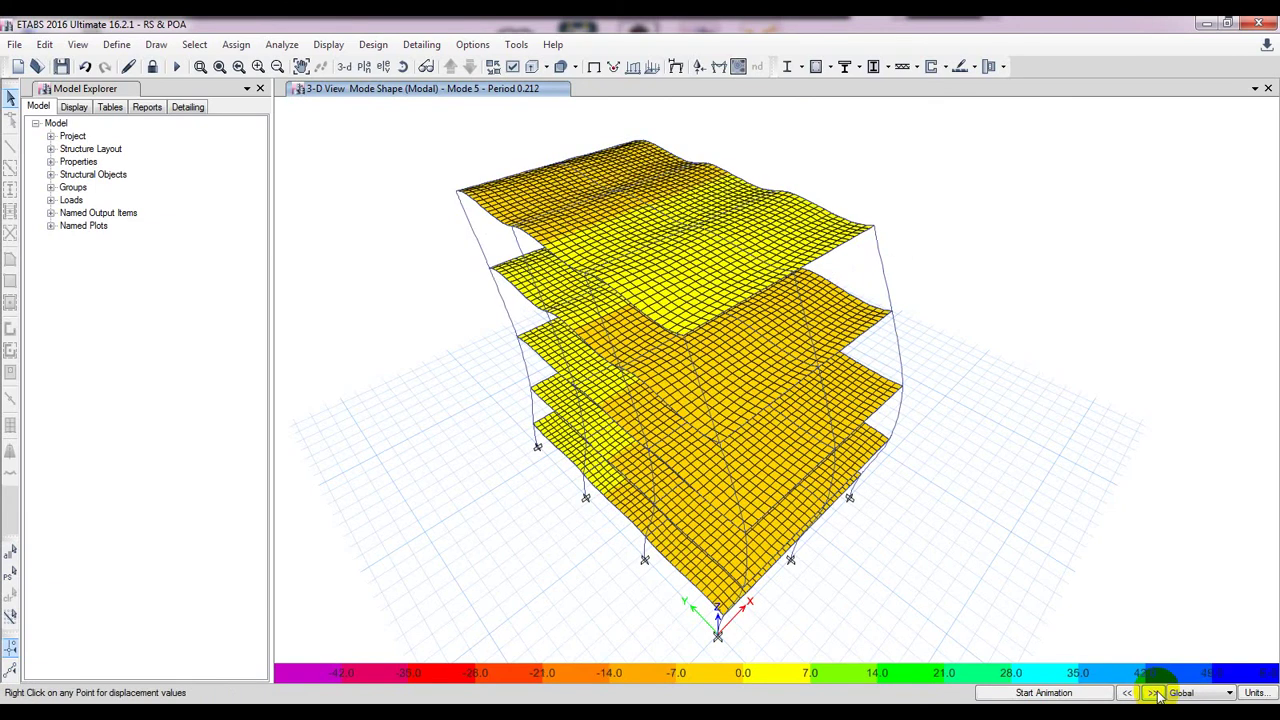
left_click(1153, 693)
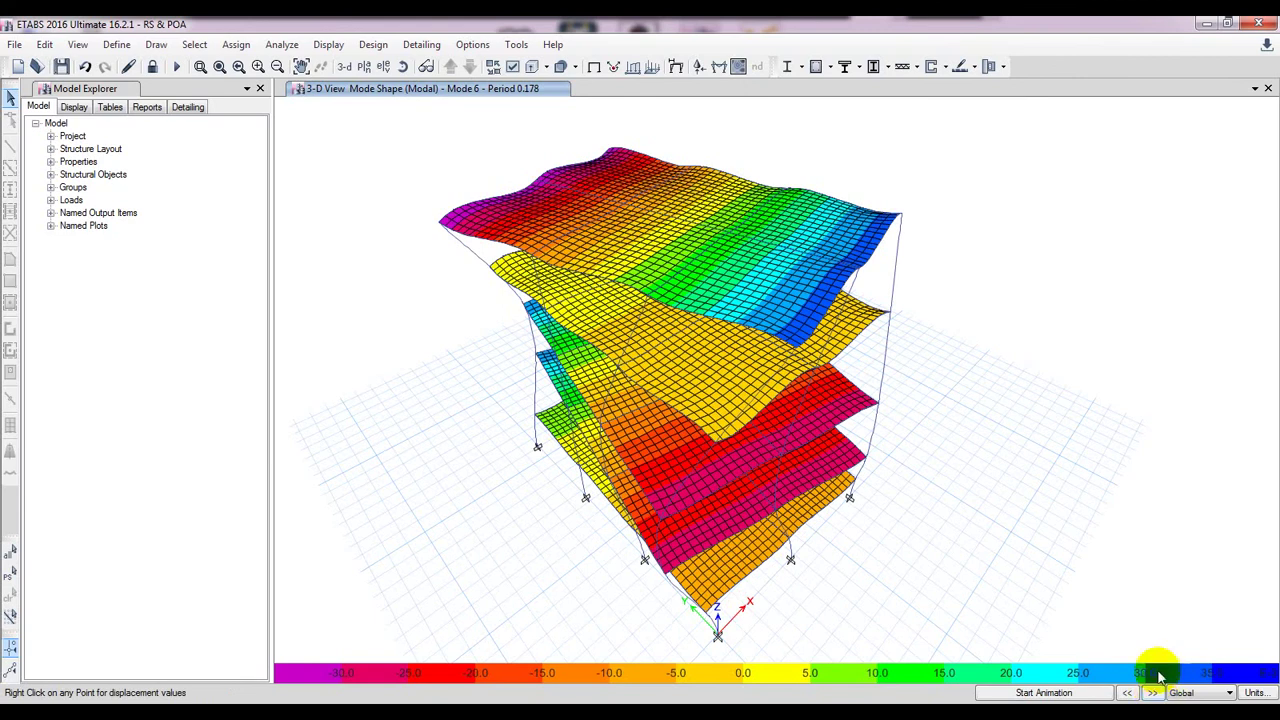
mouse_move(898, 222)
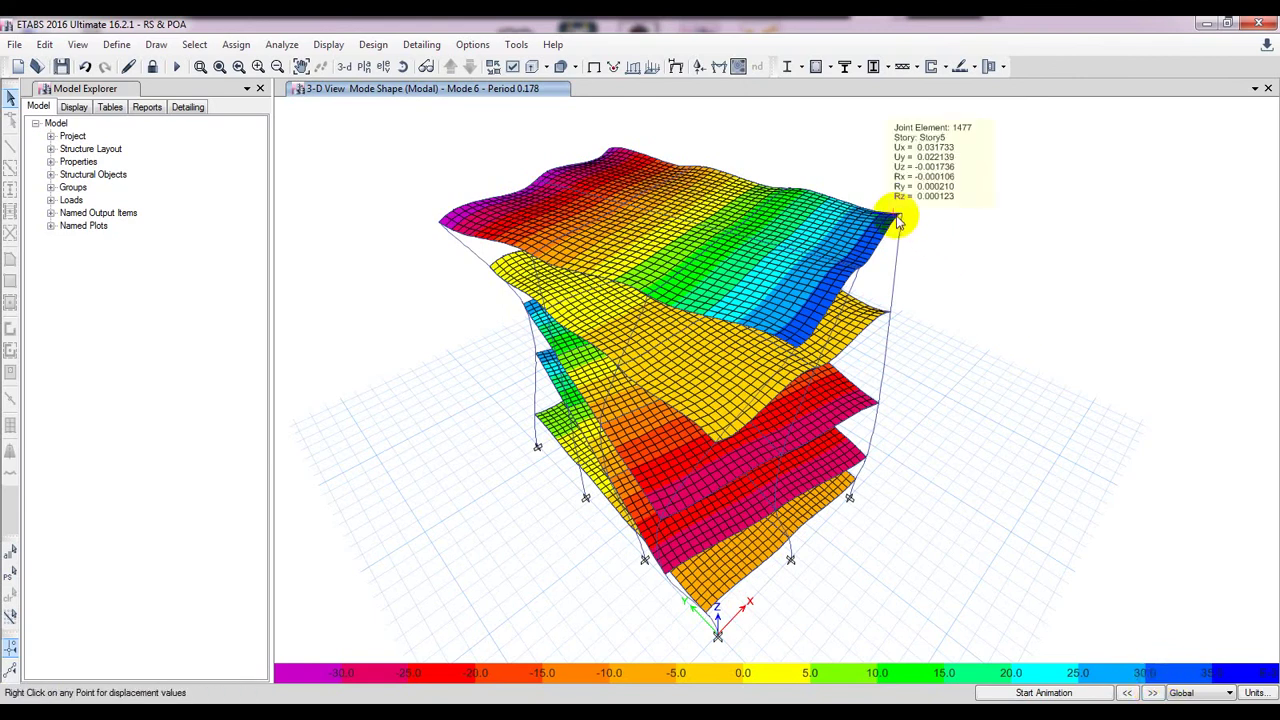
right_click(901, 220)
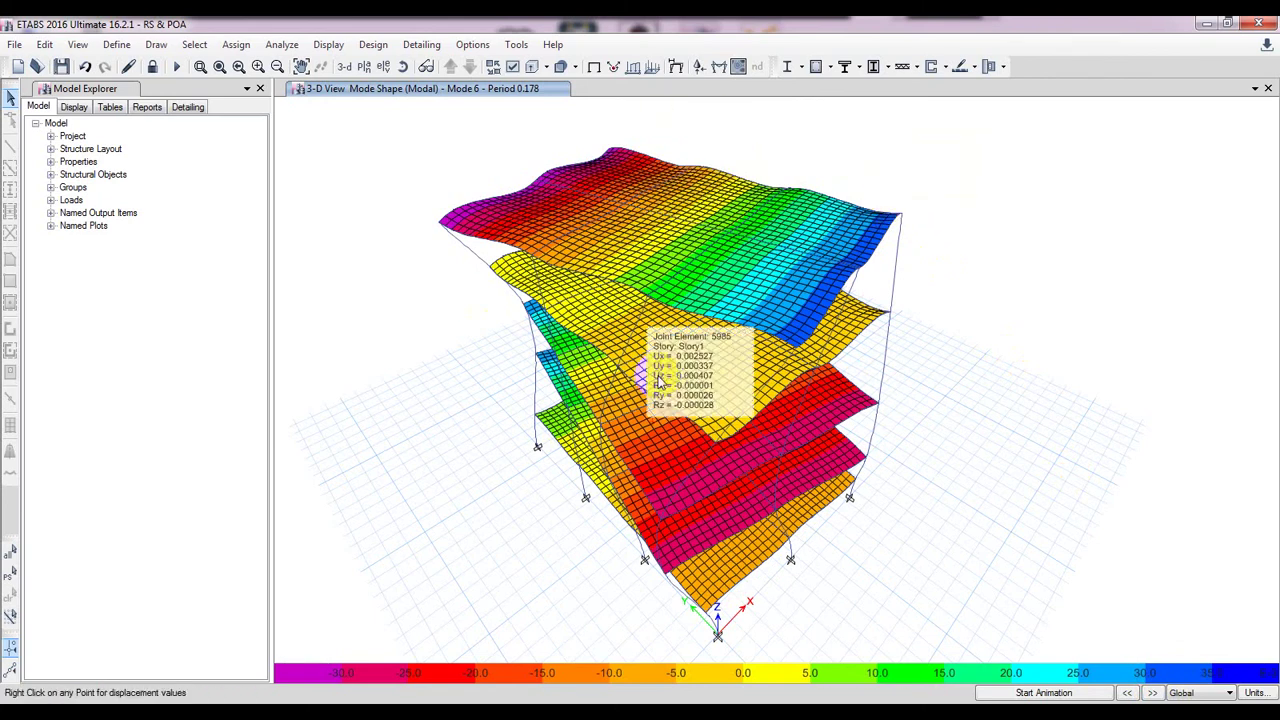
mouse_move(512, 218)
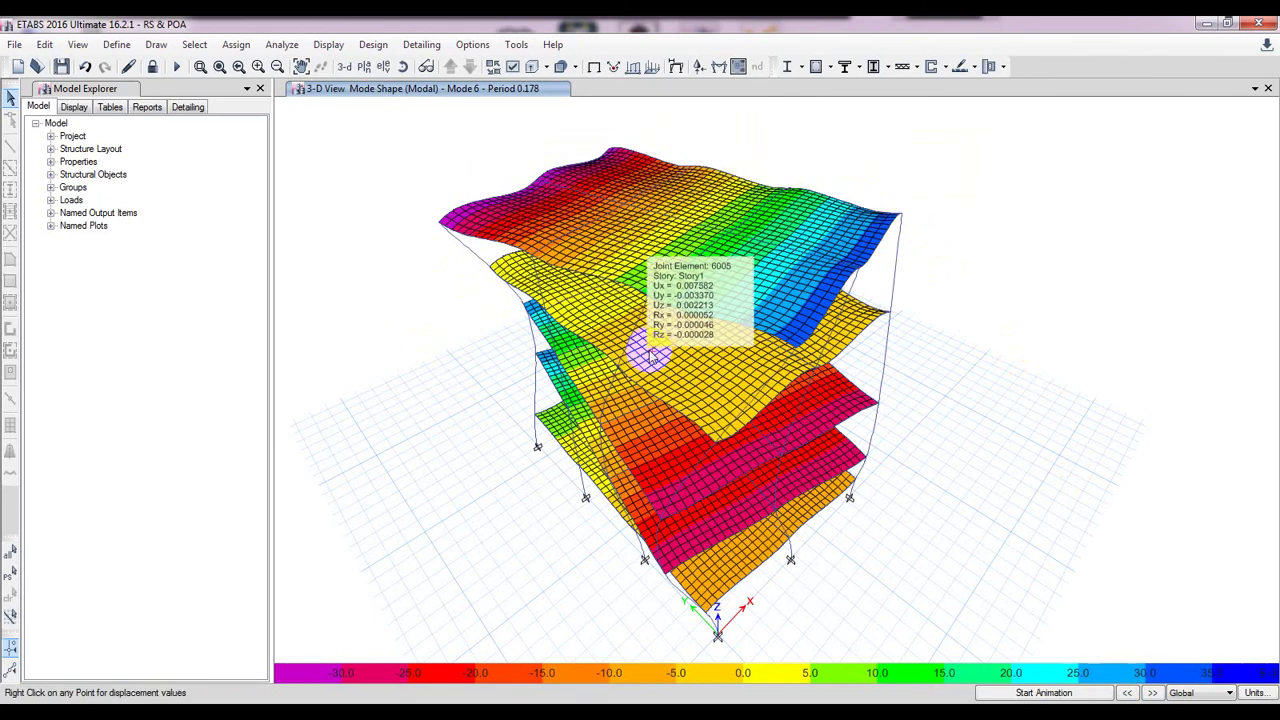
mouse_move(567, 272)
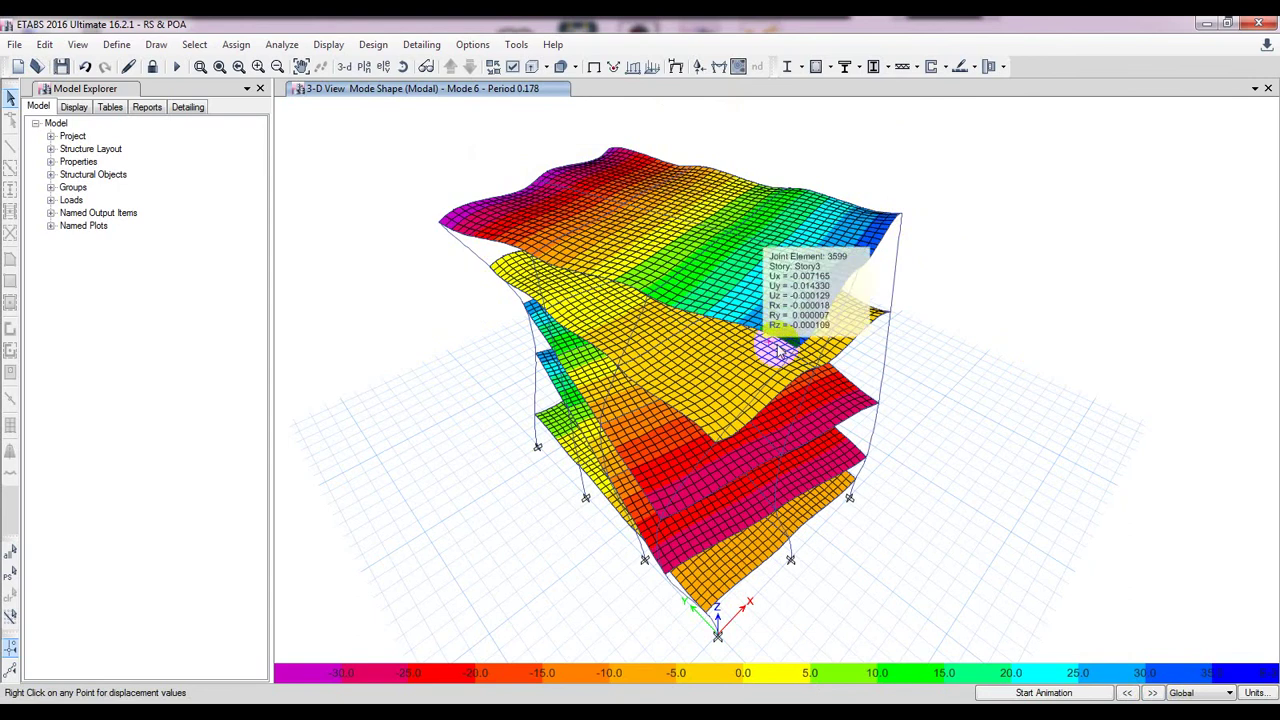
mouse_move(718, 187)
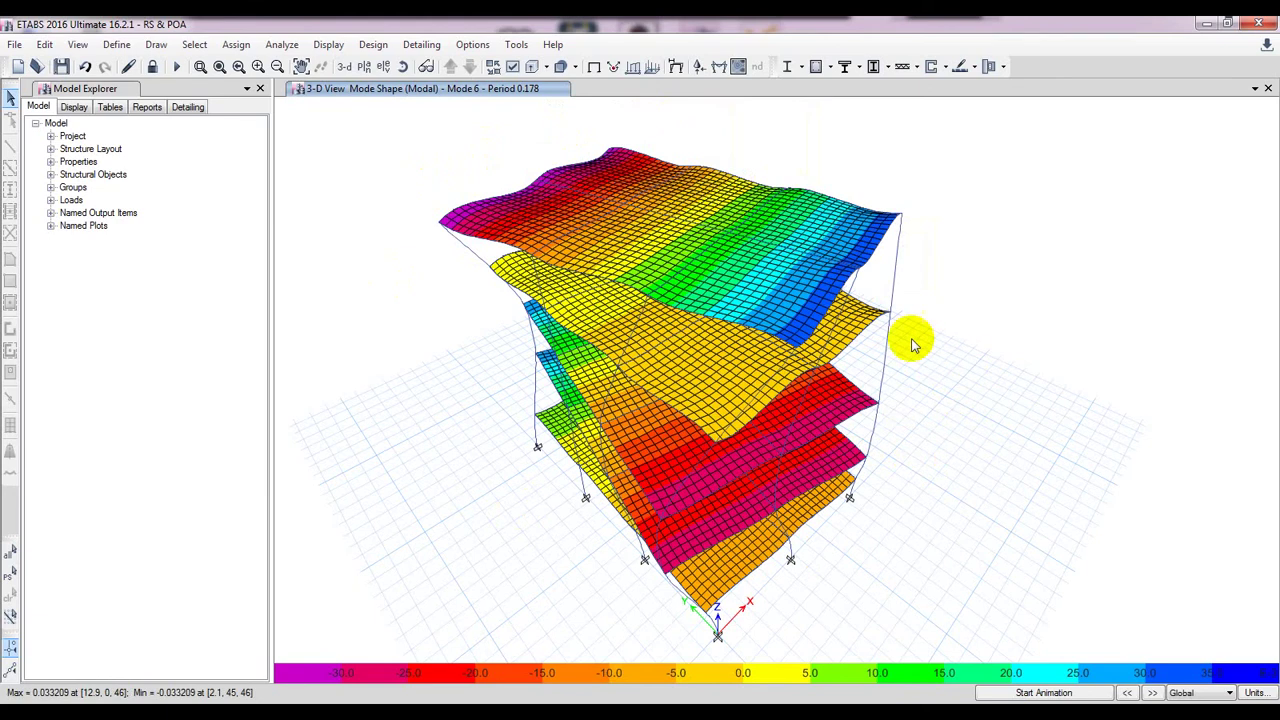
mouse_move(815, 322)
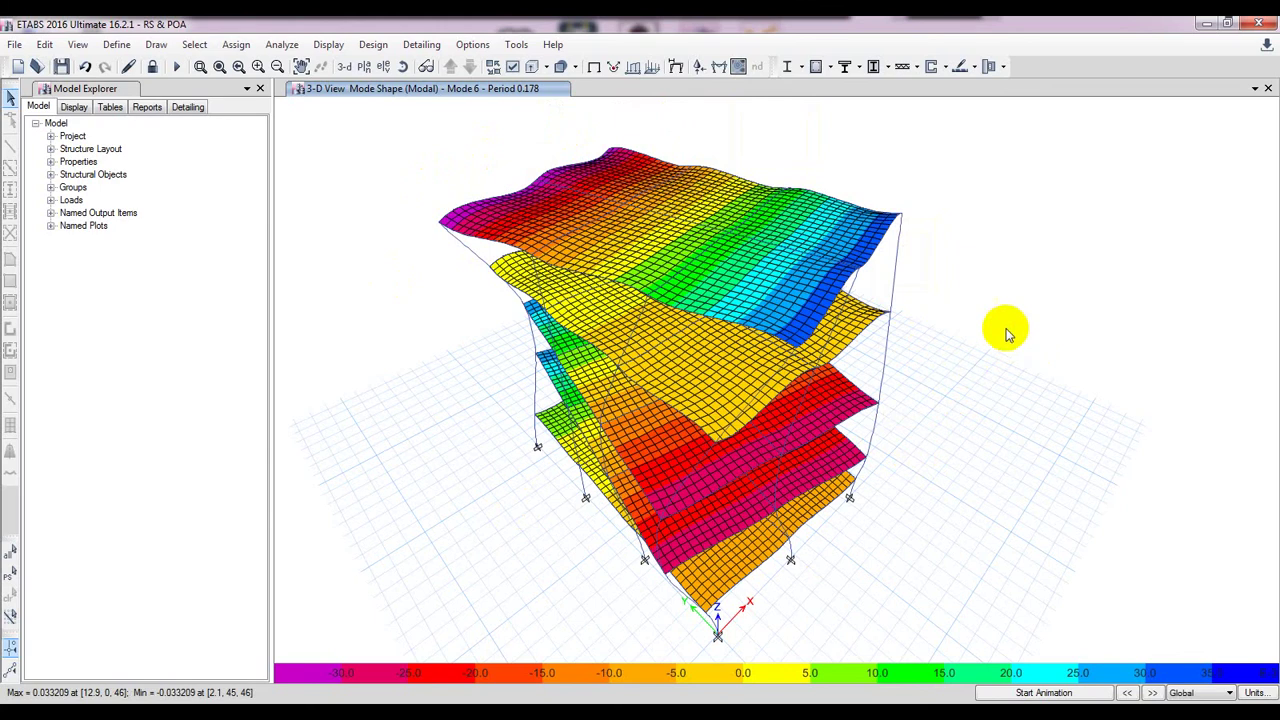
Advance through Modes 7 and 8 to Mode 9, period 0.088 s.
left_click(1153, 692)
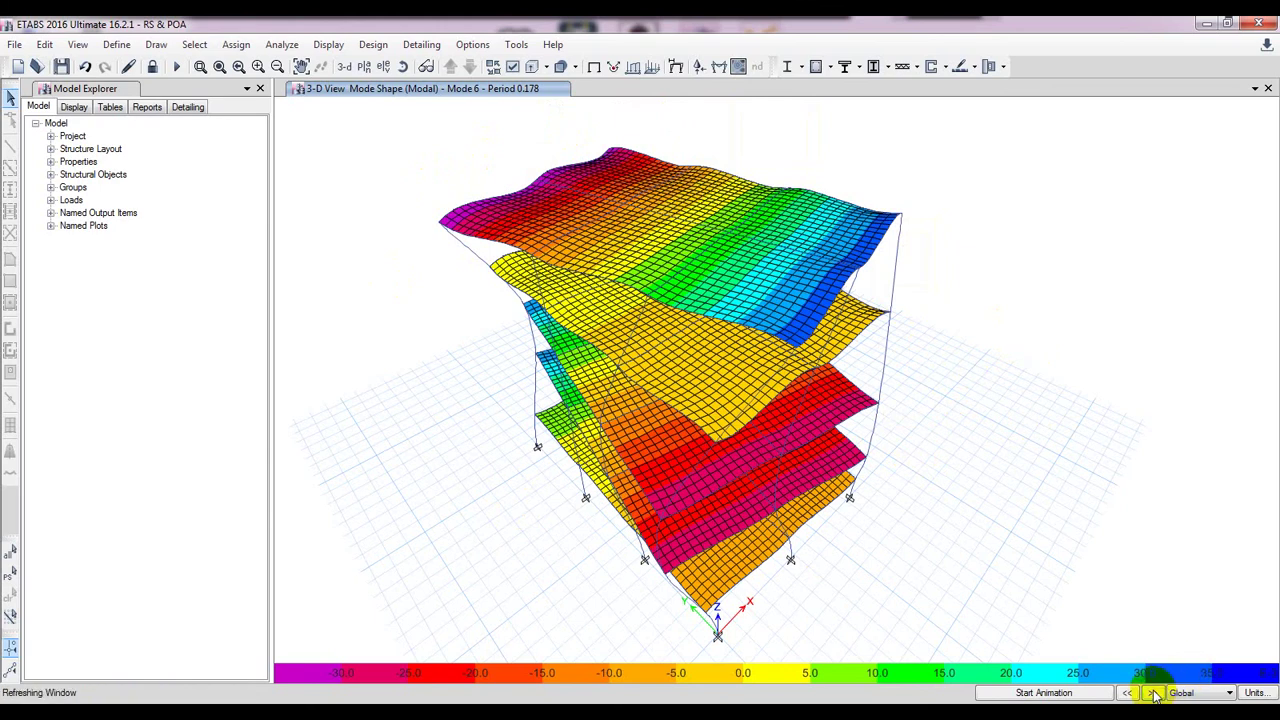
left_click(1153, 692)
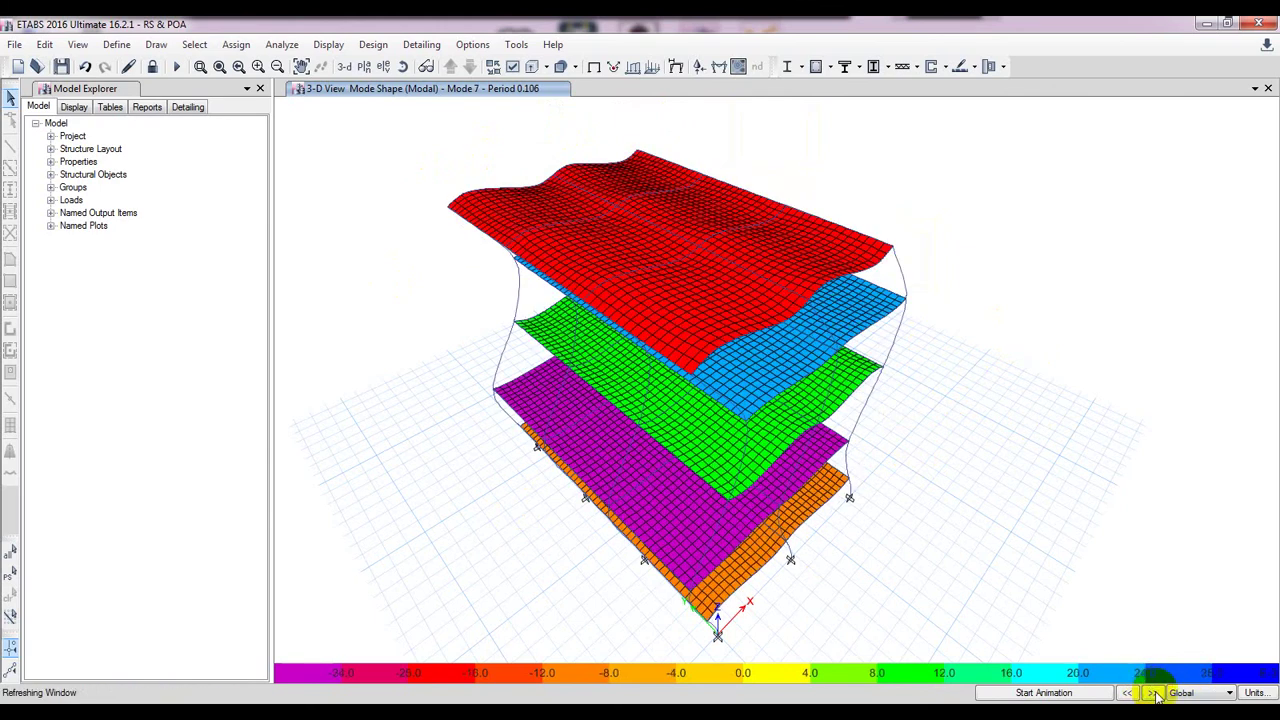
left_click(1153, 692)
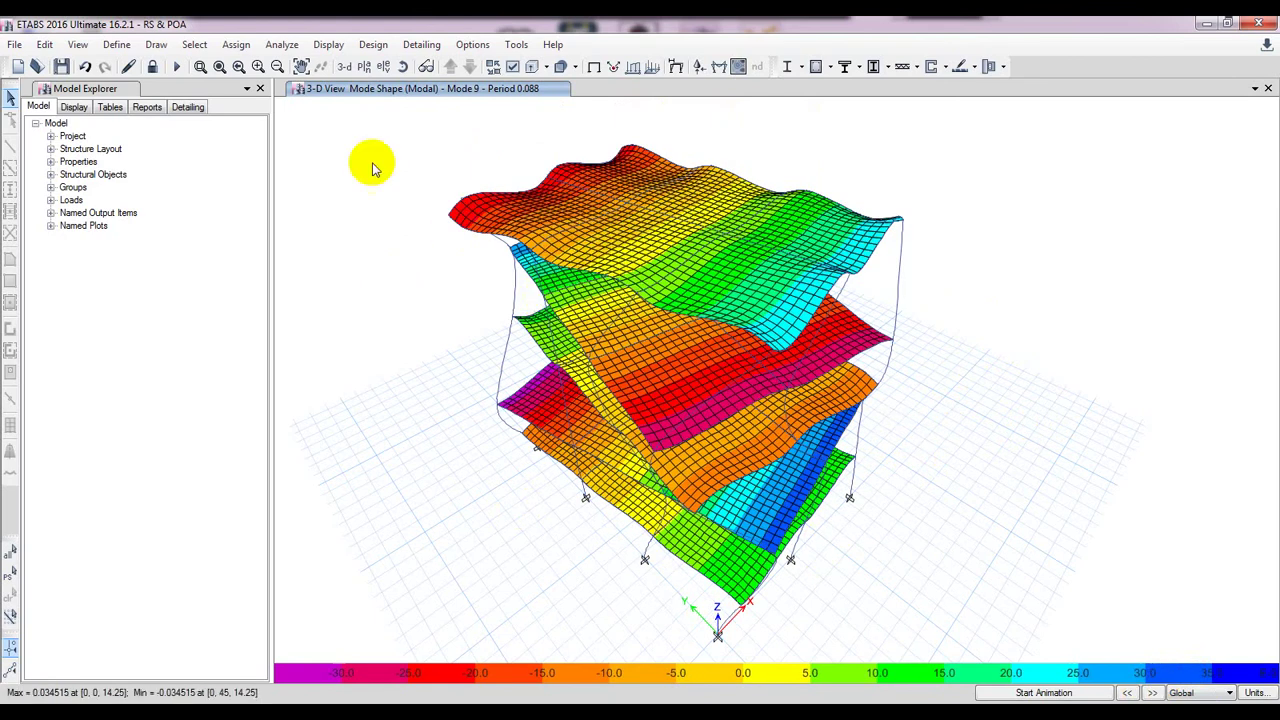
left_click(330, 44)
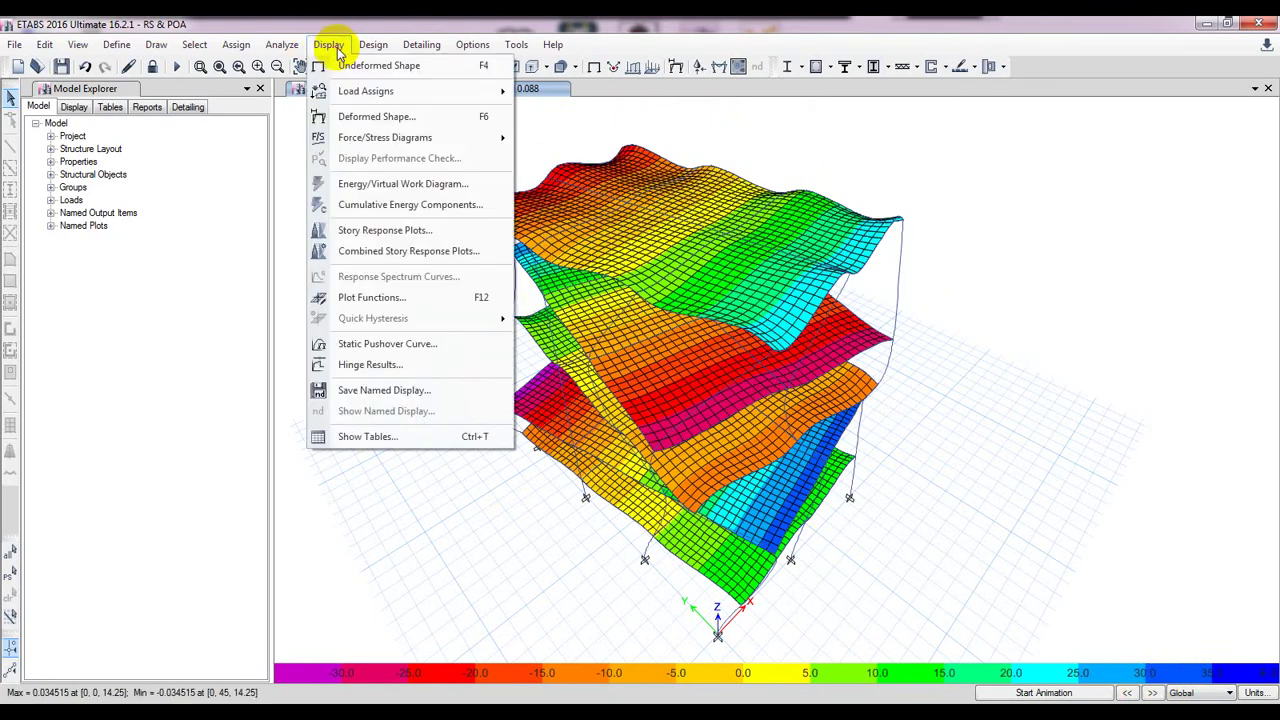
Display the deformed shape for load case POAx at step 9.
left_click(365, 118)
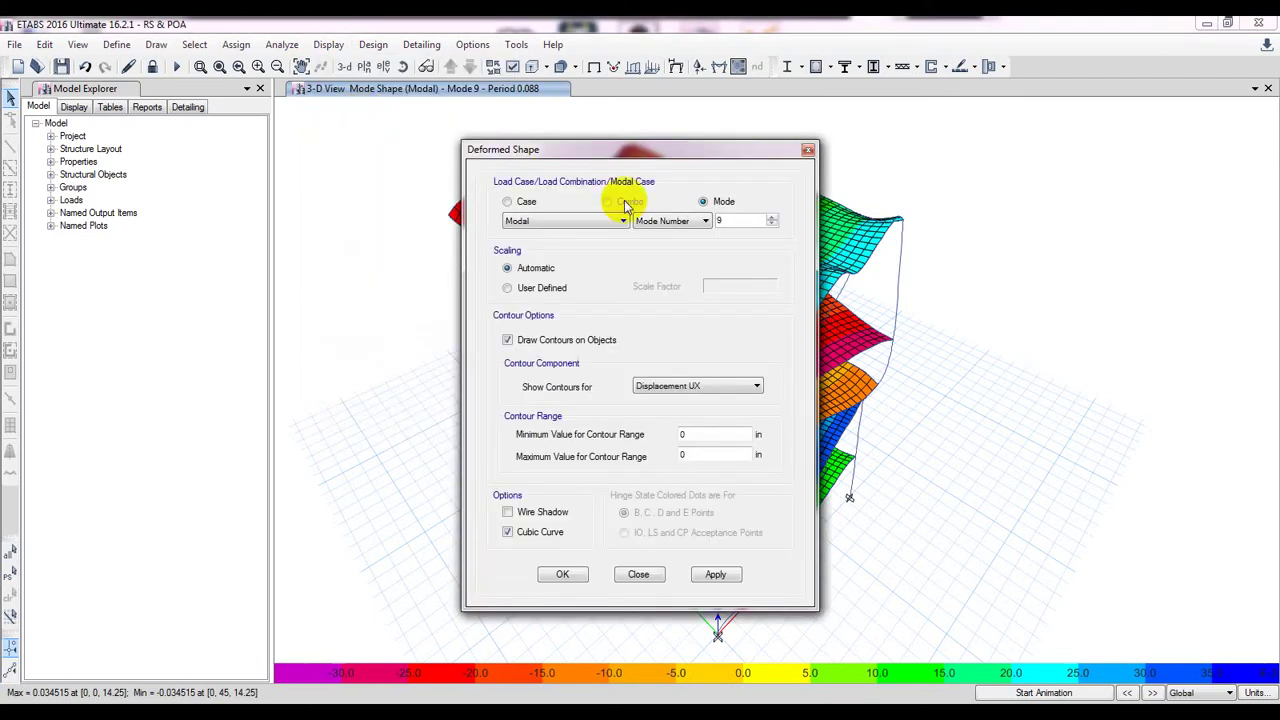
left_click_drag(606, 149, 249, 151)
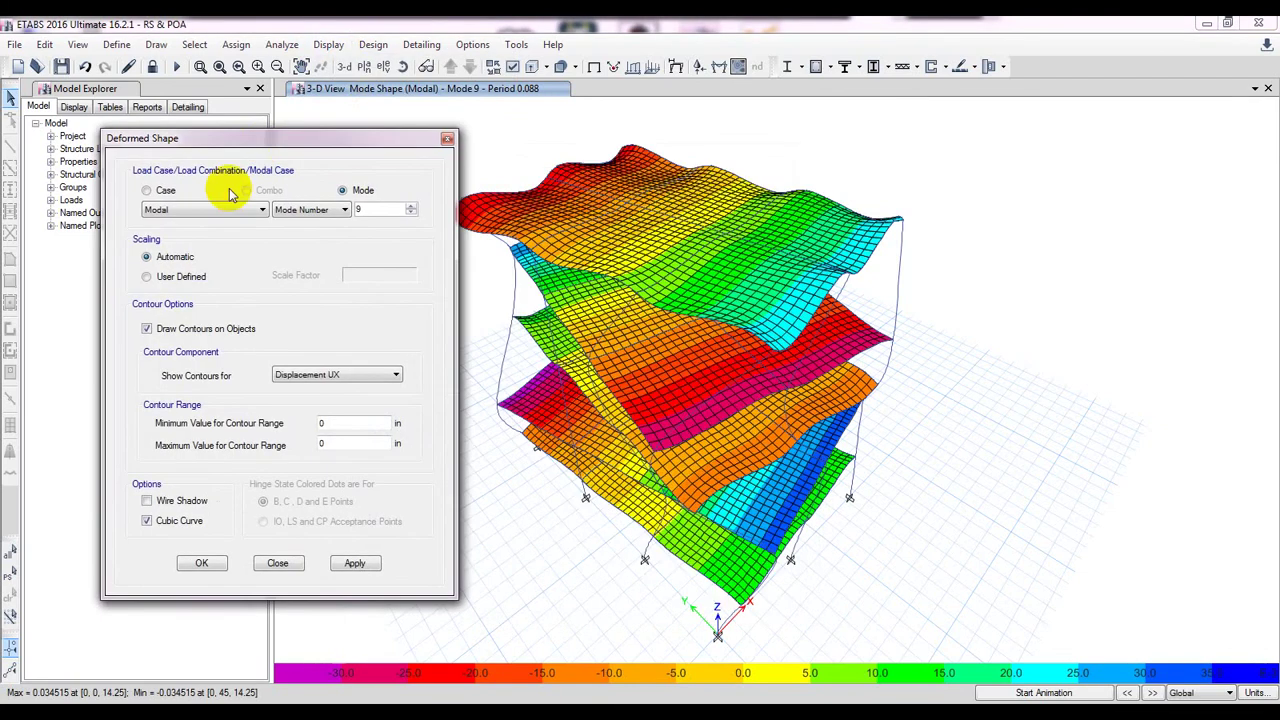
left_click(163, 189)
left_click(172, 209)
left_click(185, 240)
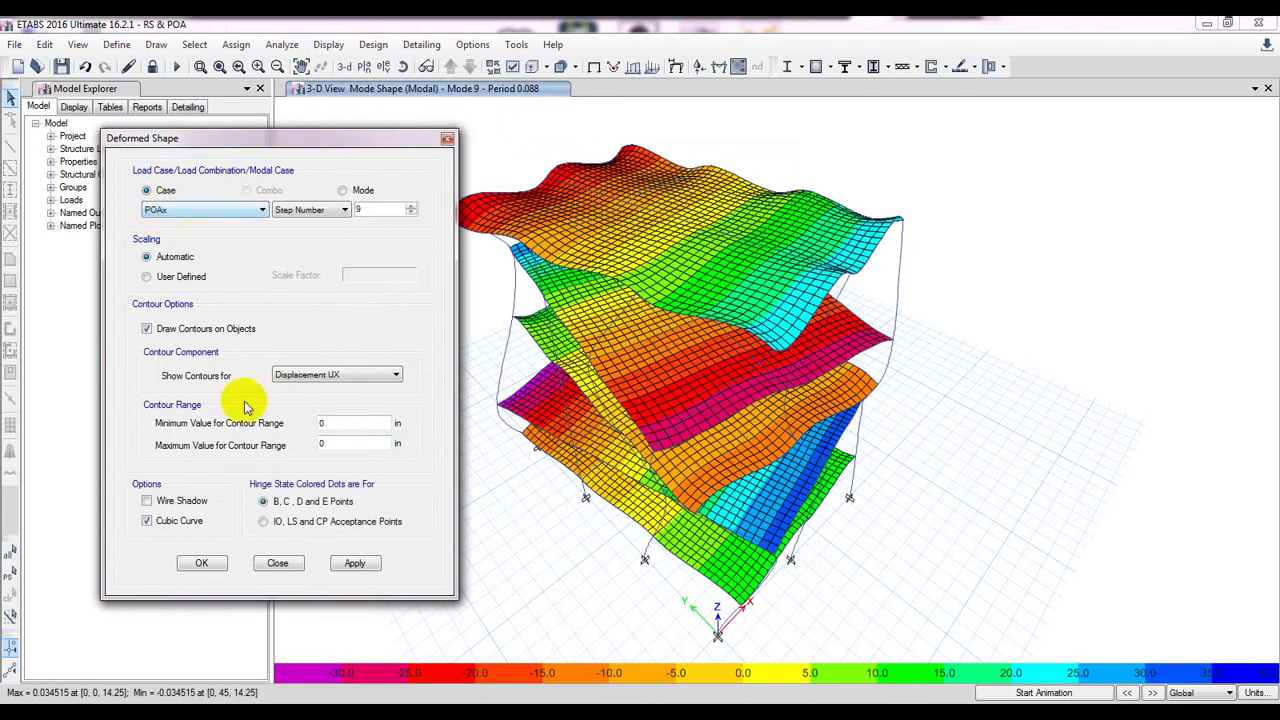
left_click(352, 563)
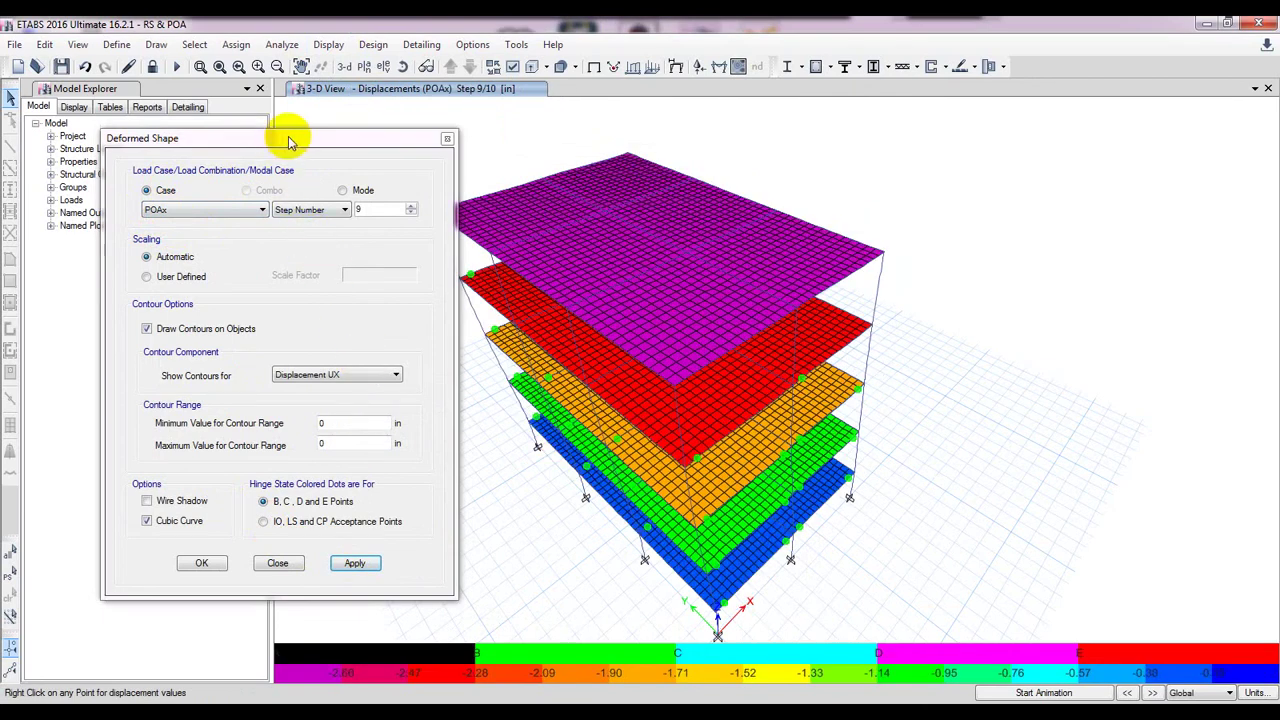
Turn off Draw Contours on Objects and redraw the POAx deformed shape.
left_click_drag(288, 141, 188, 180)
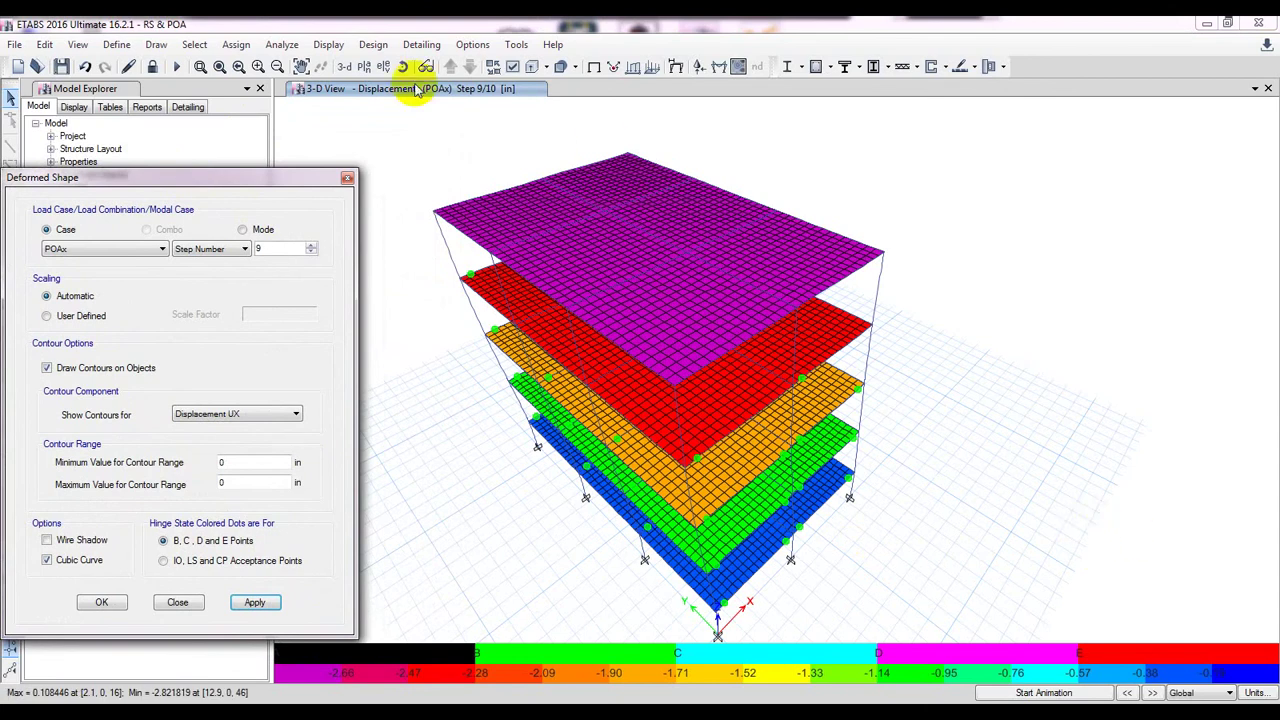
left_click_drag(216, 182, 242, 168)
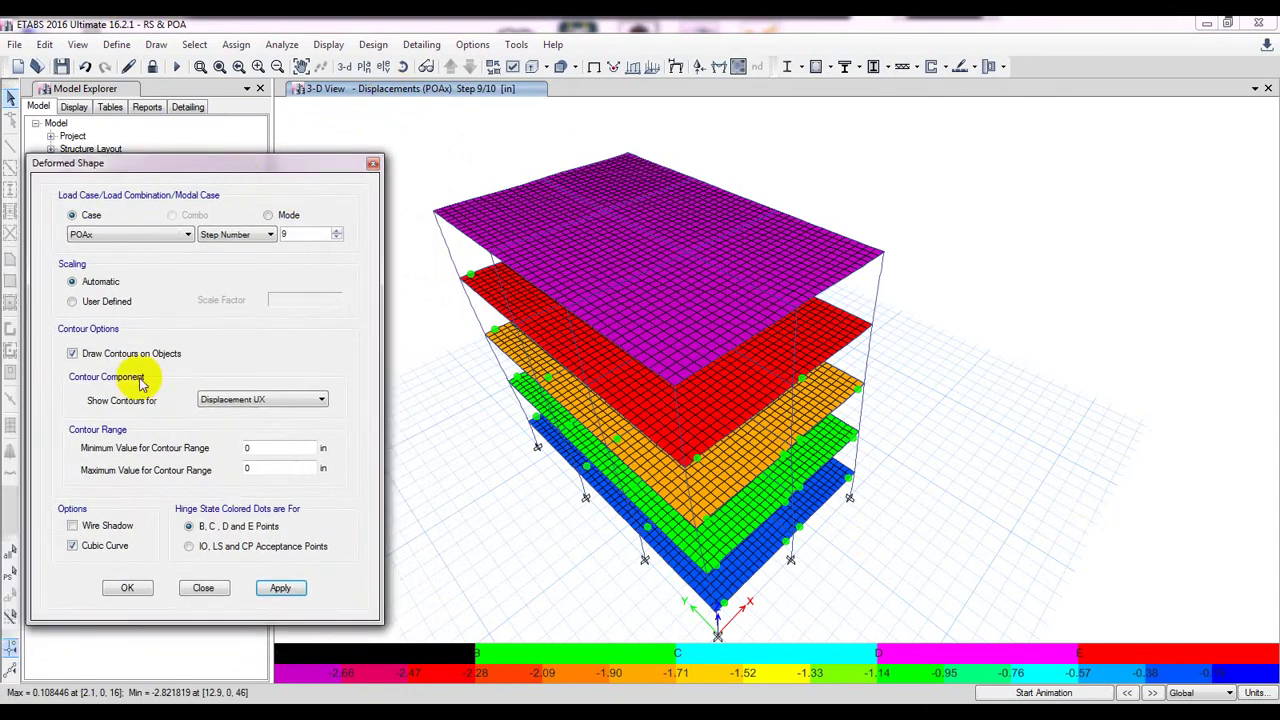
left_click(103, 355)
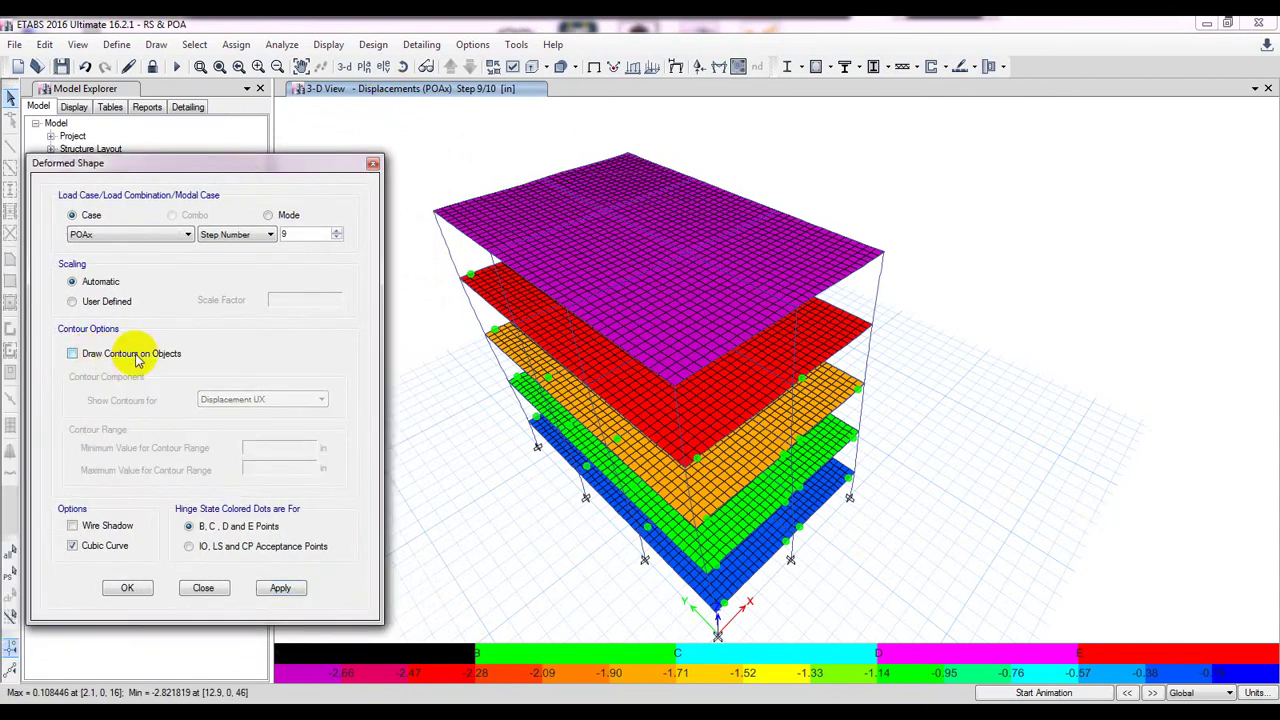
left_click(268, 590)
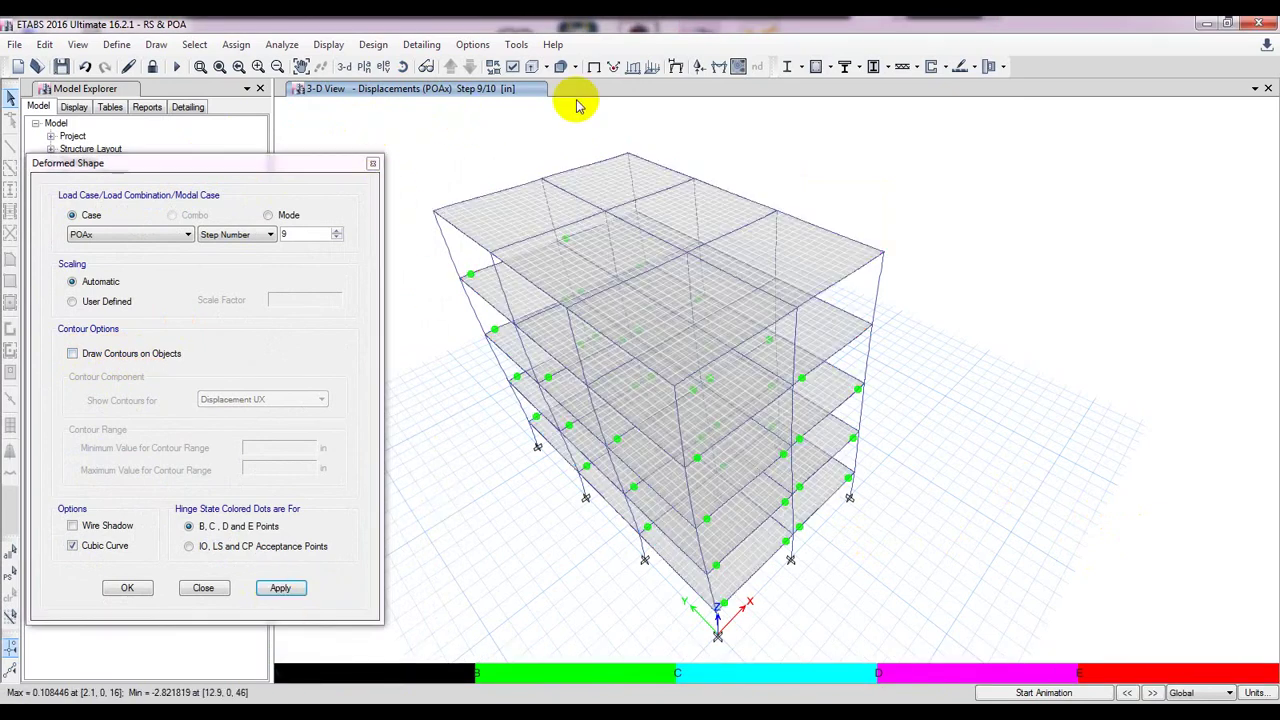
Uncheck Floors and Walls in display options, leaving only frames with green hinge dots.
left_click(512, 66)
left_click(511, 324)
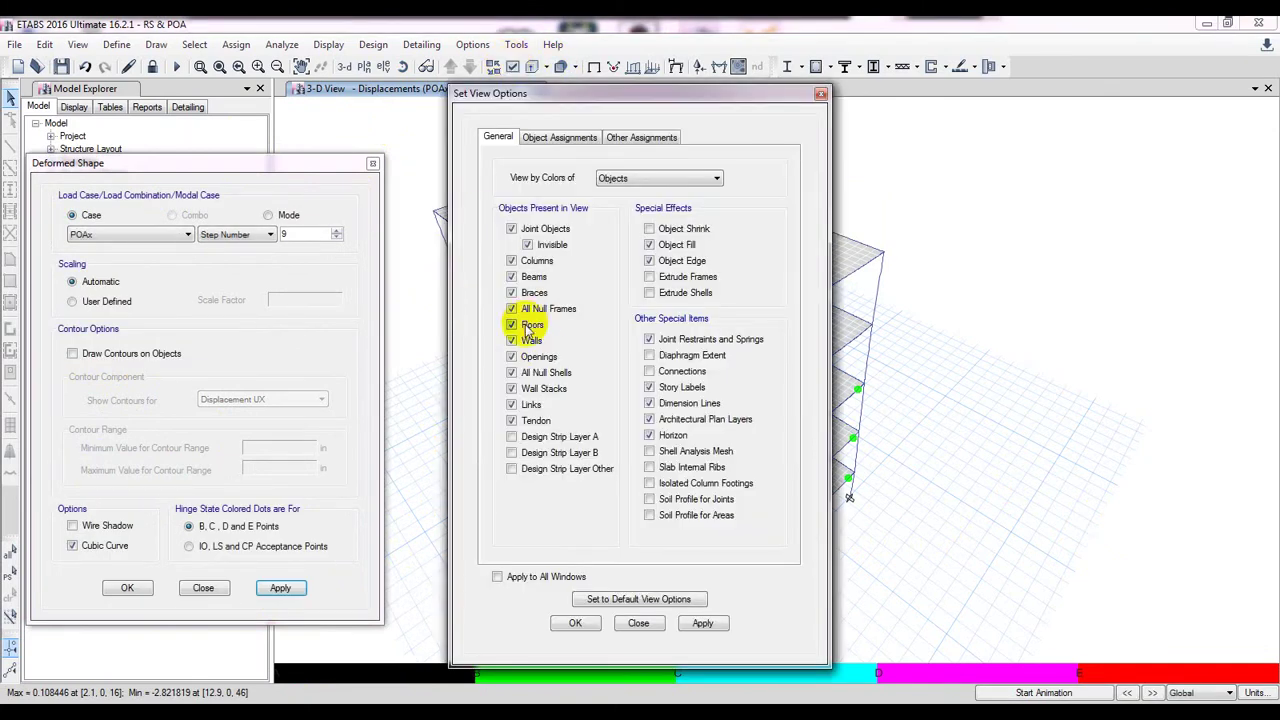
left_click(511, 340)
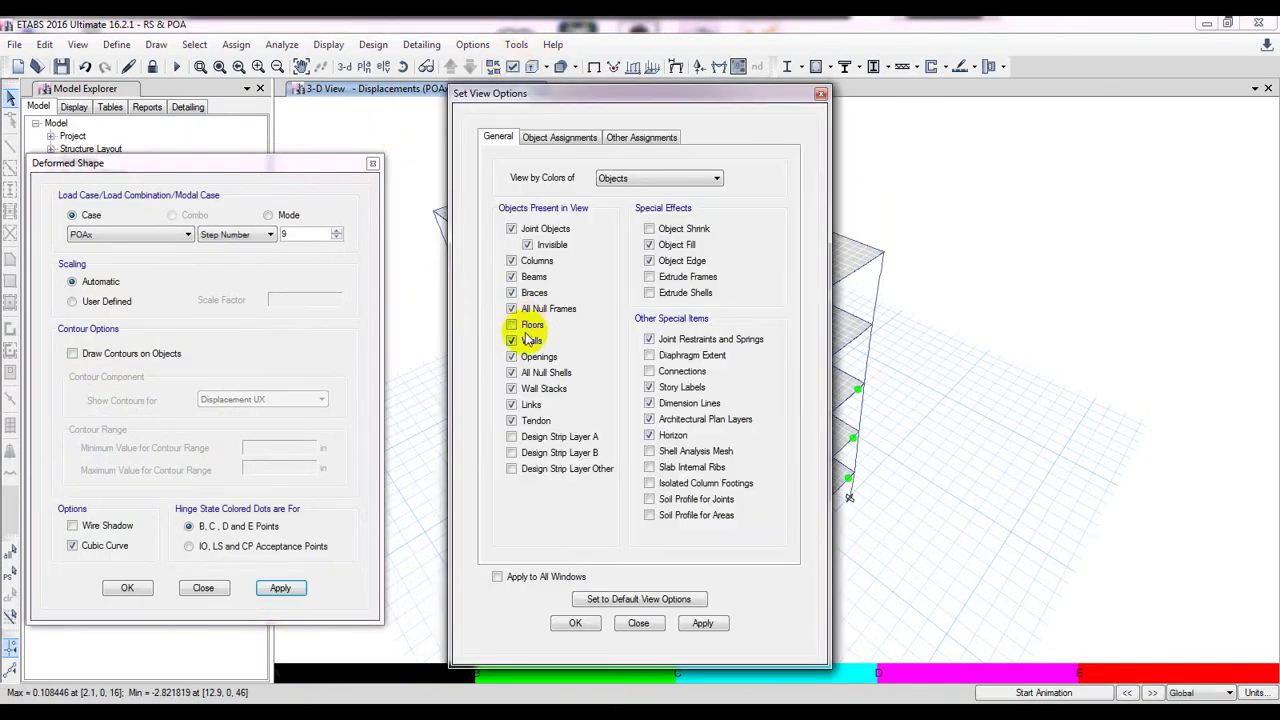
left_click(703, 622)
left_click(576, 623)
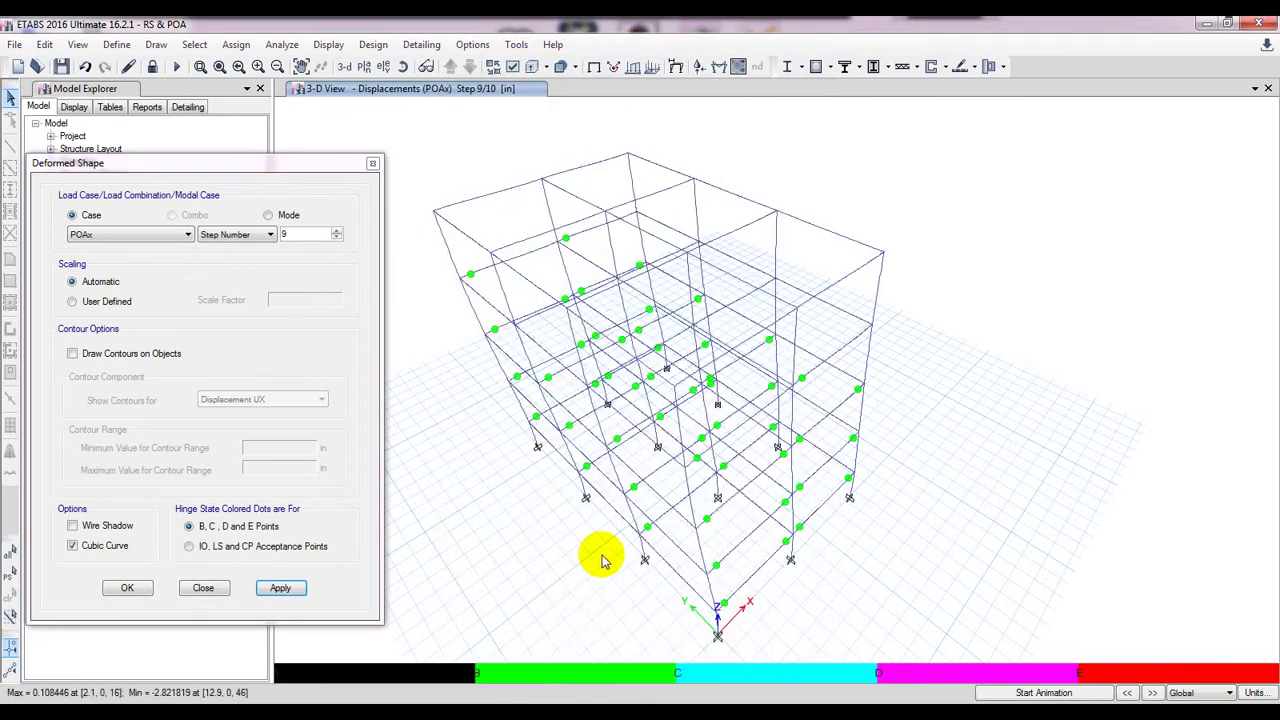
left_click_drag(312, 166, 295, 160)
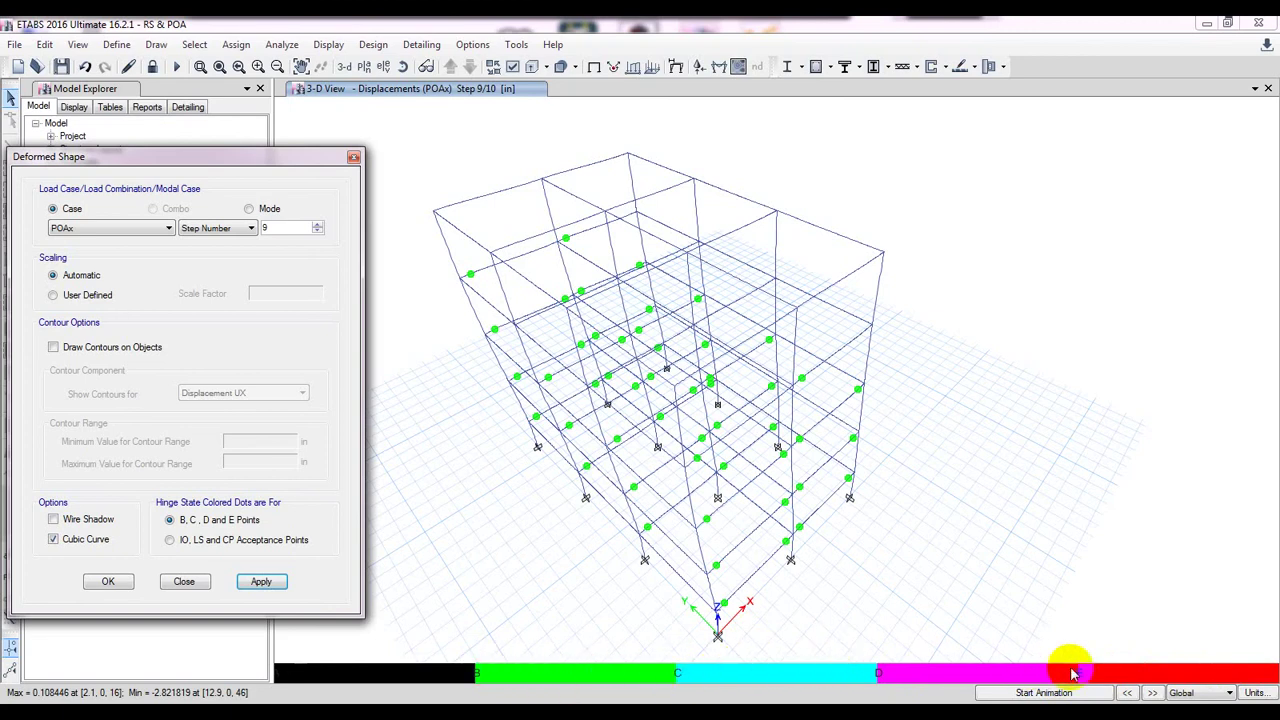
left_click(975, 595)
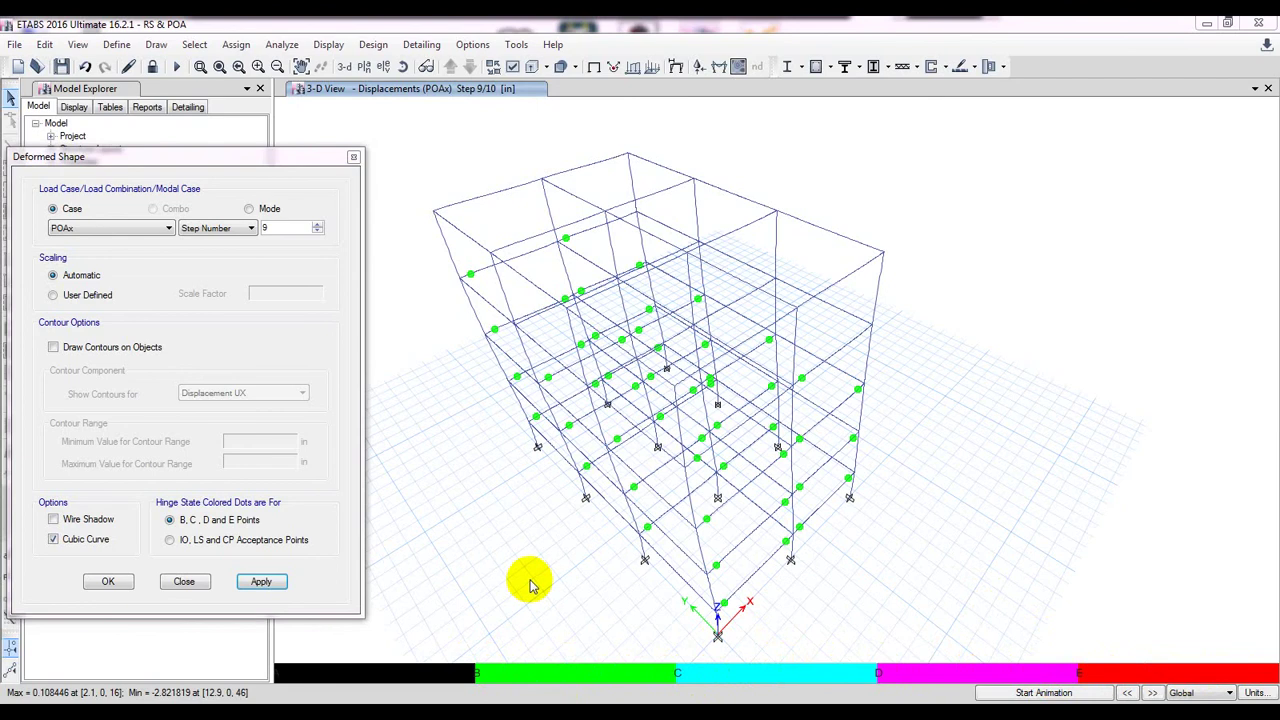